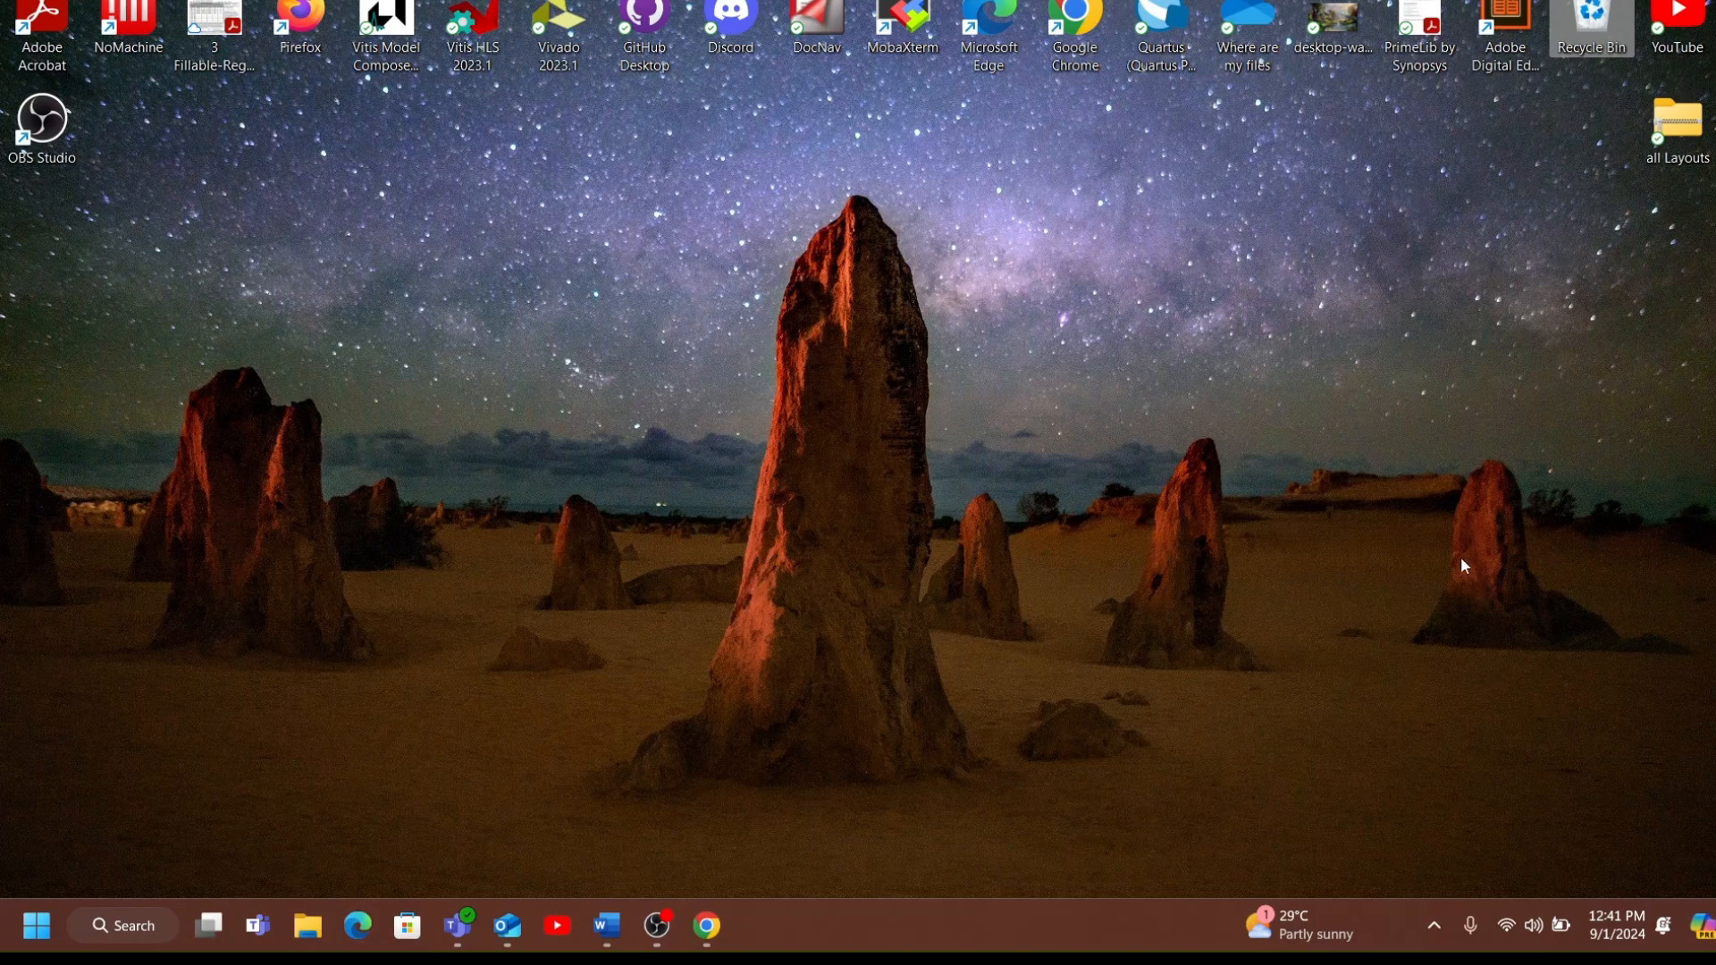
Launch Quartus Prime 22.1 Lite Edition and open the recent project hw1.qpf, accepting it as a trusted source.
click(1154, 18)
double_click(1154, 19)
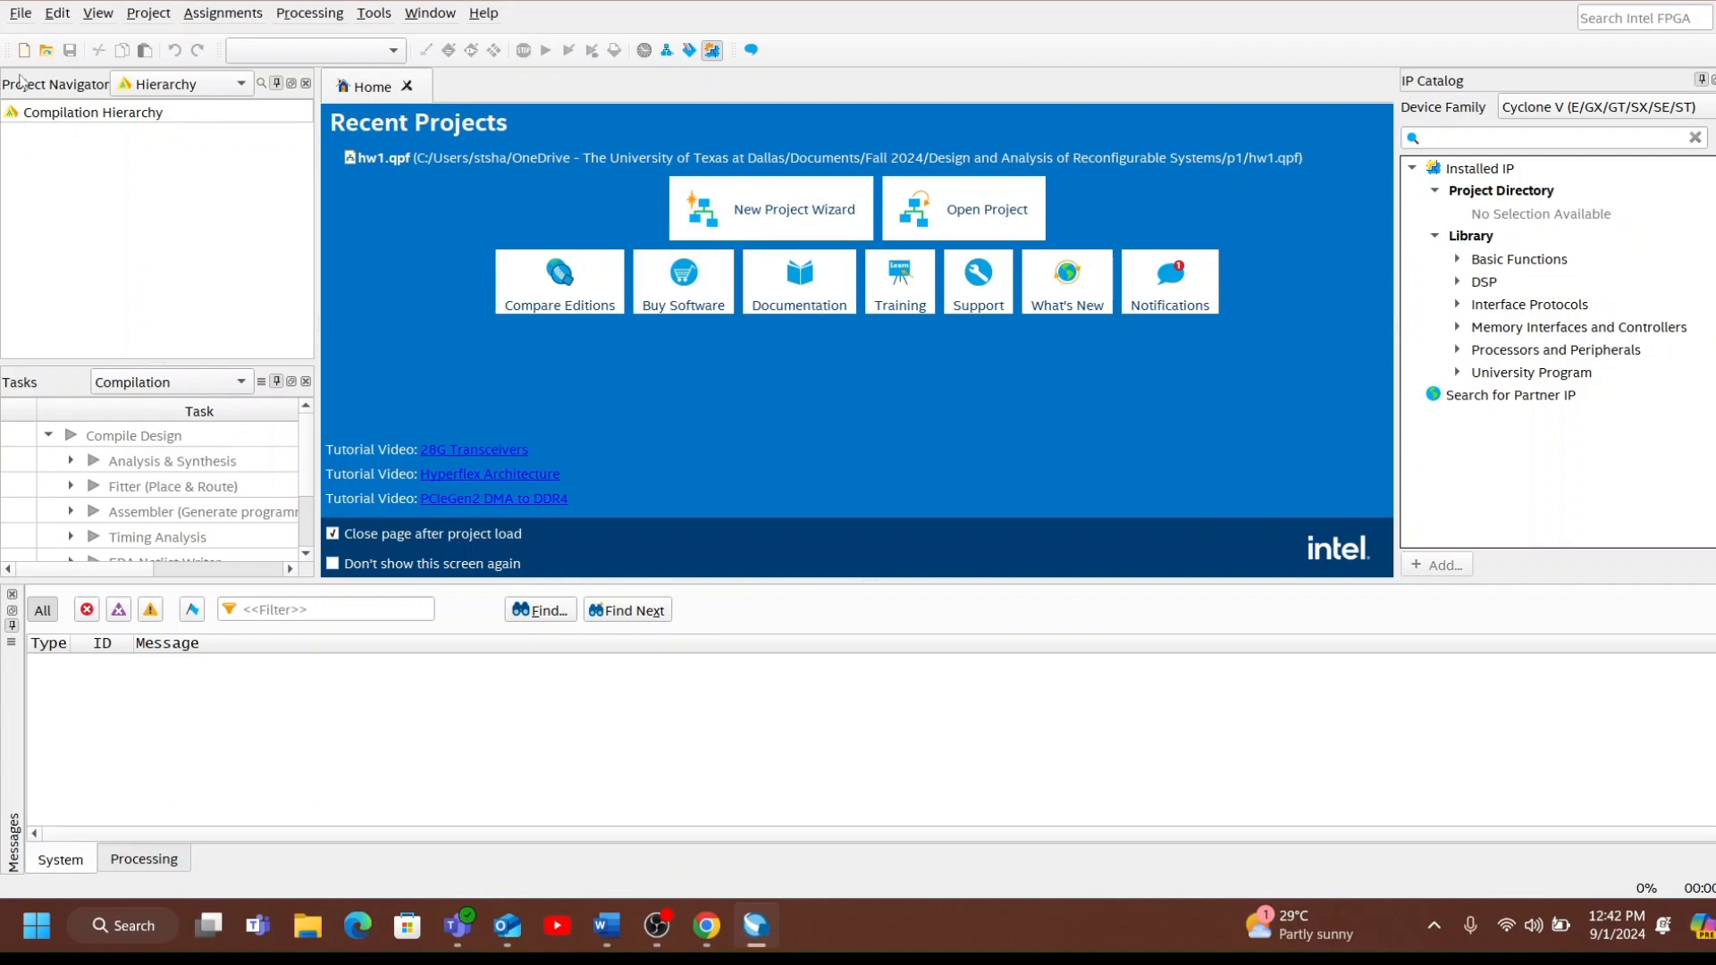
click(19, 13)
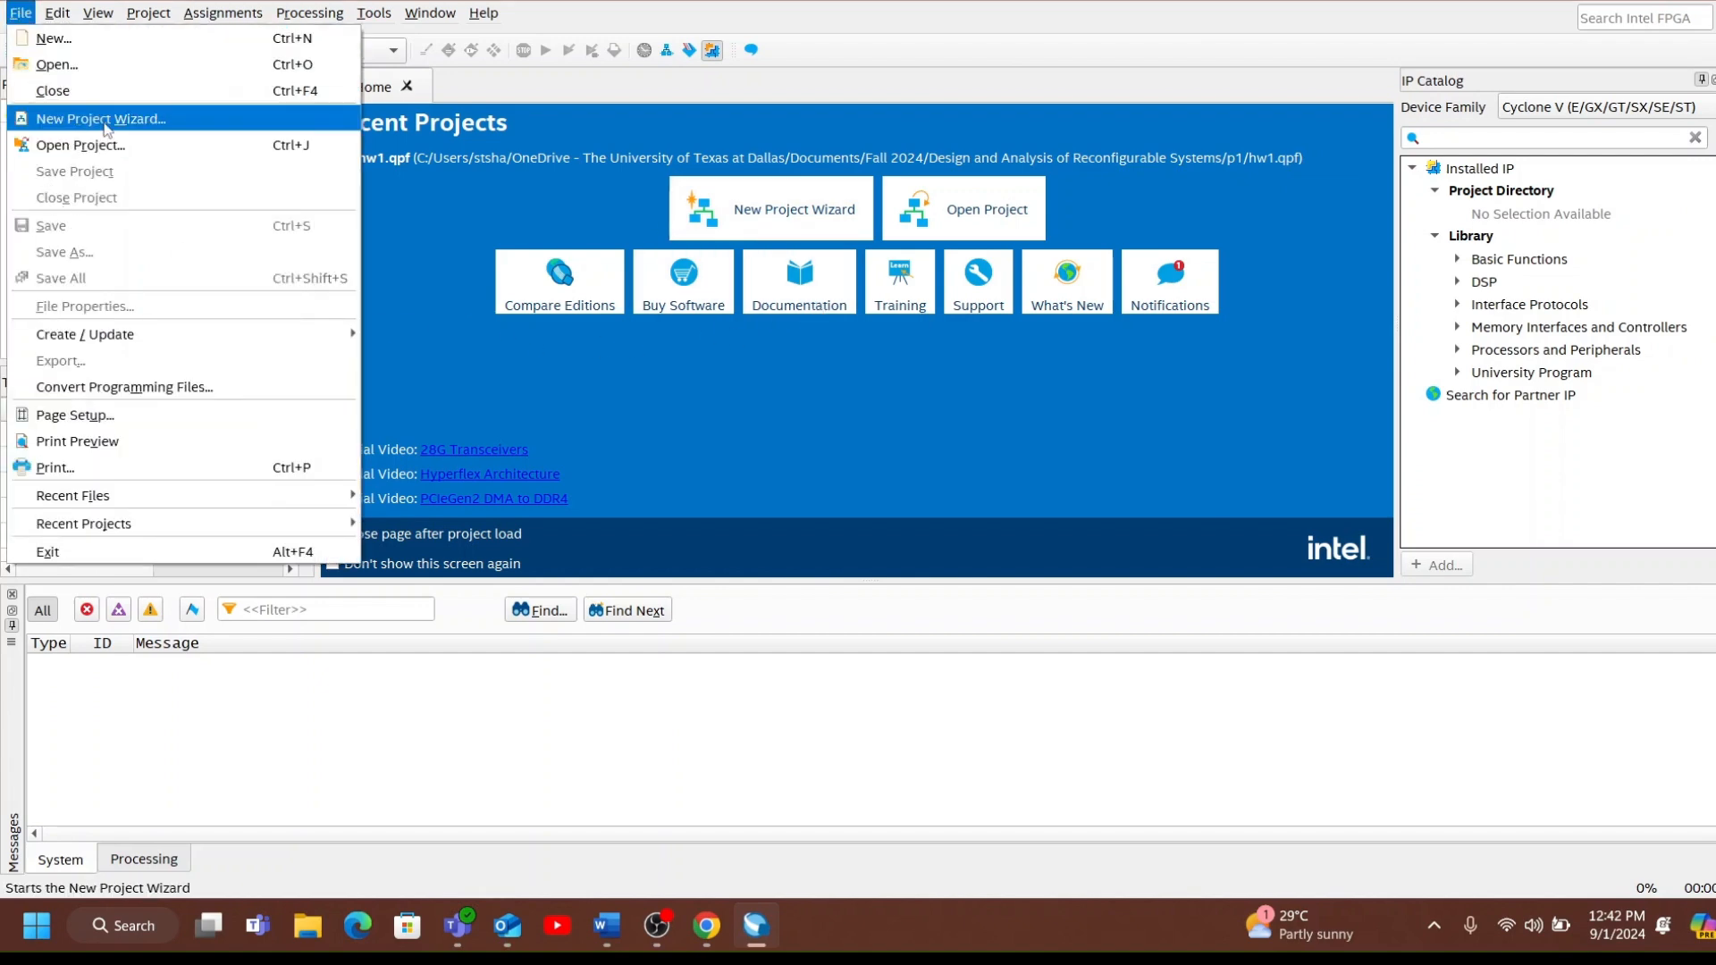
click(443, 179)
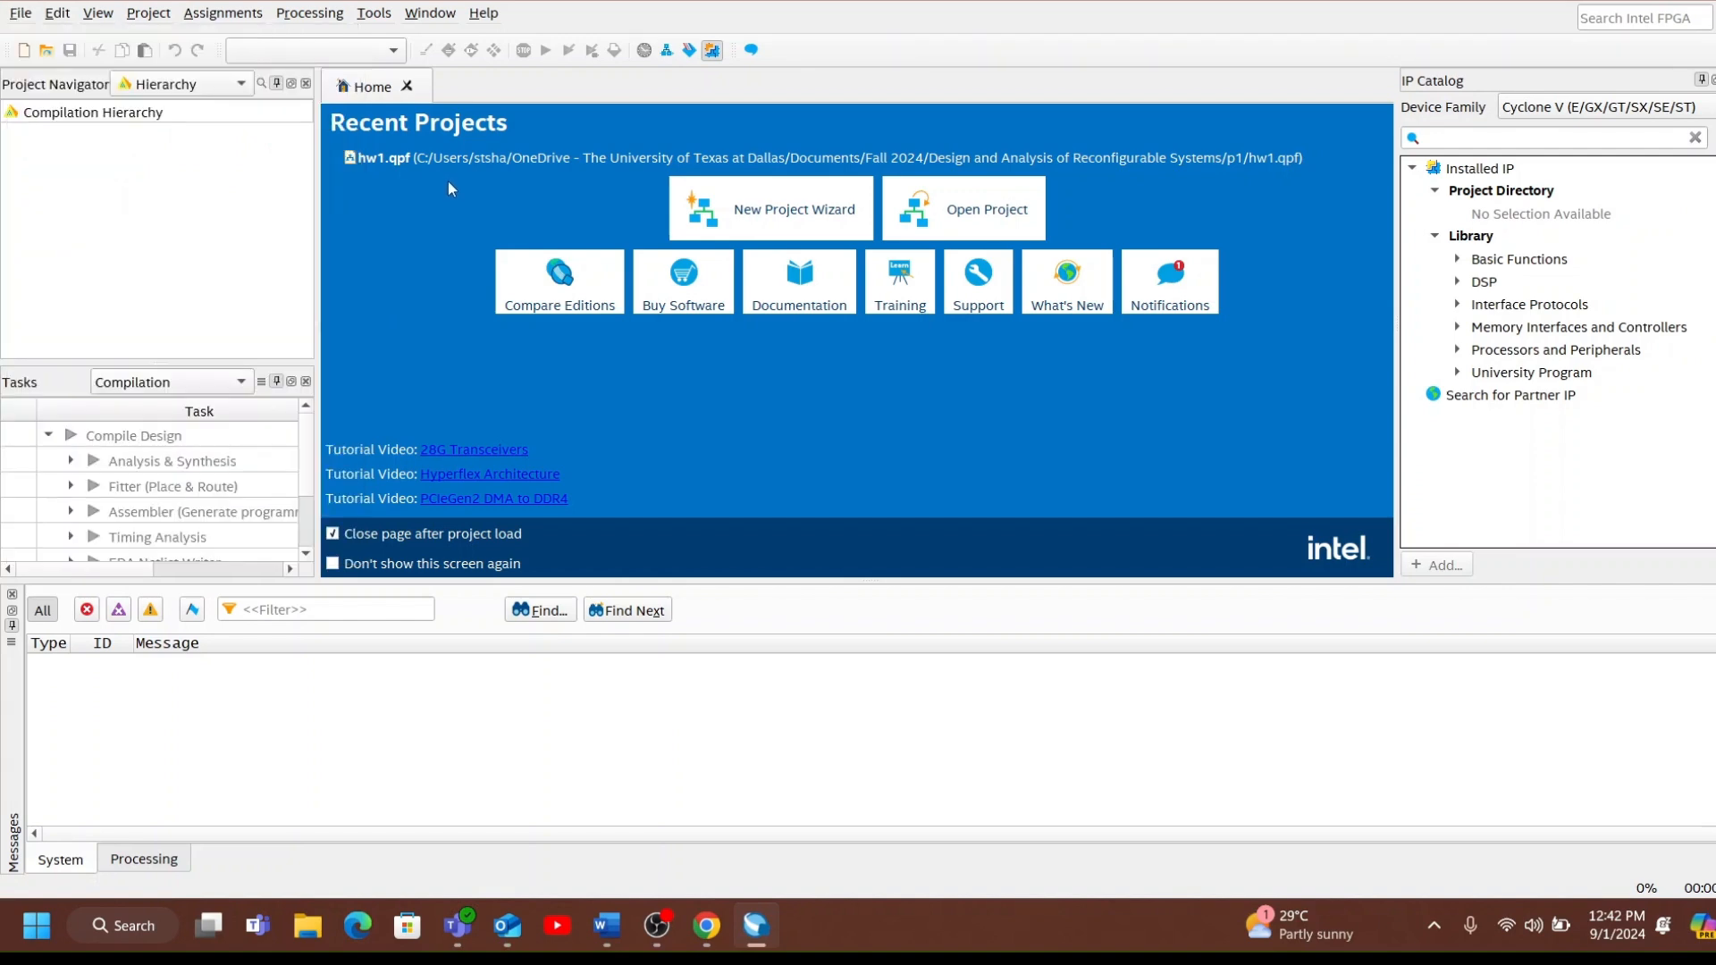
click(452, 163)
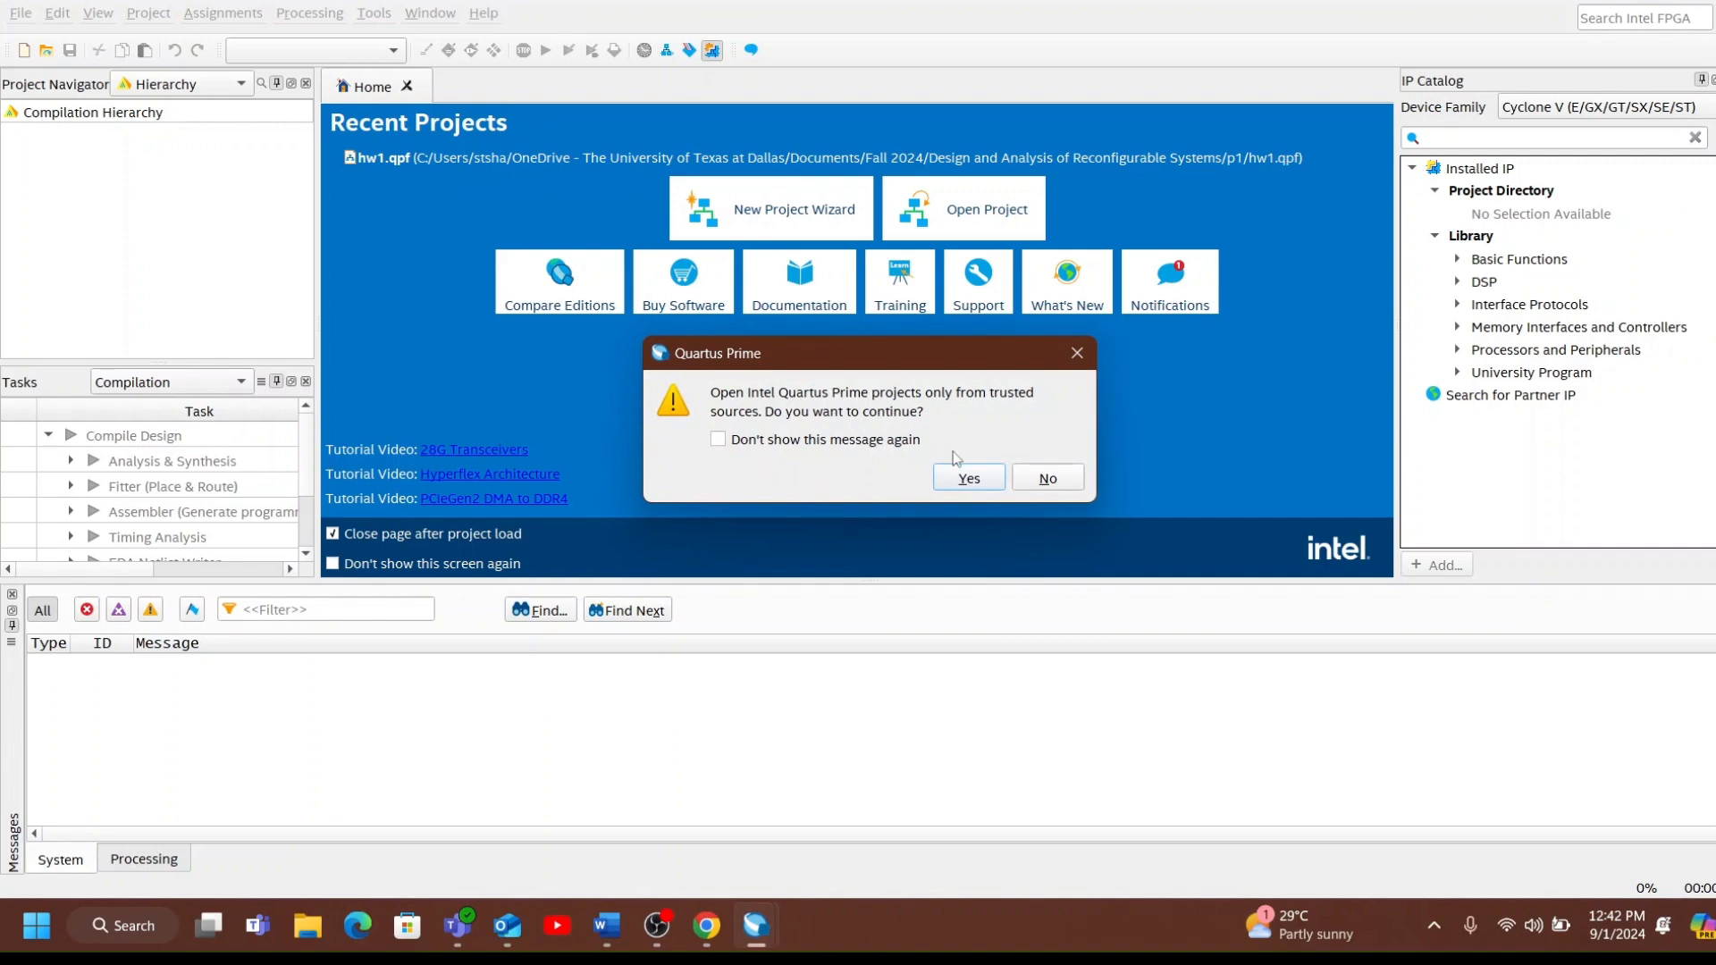
click(969, 478)
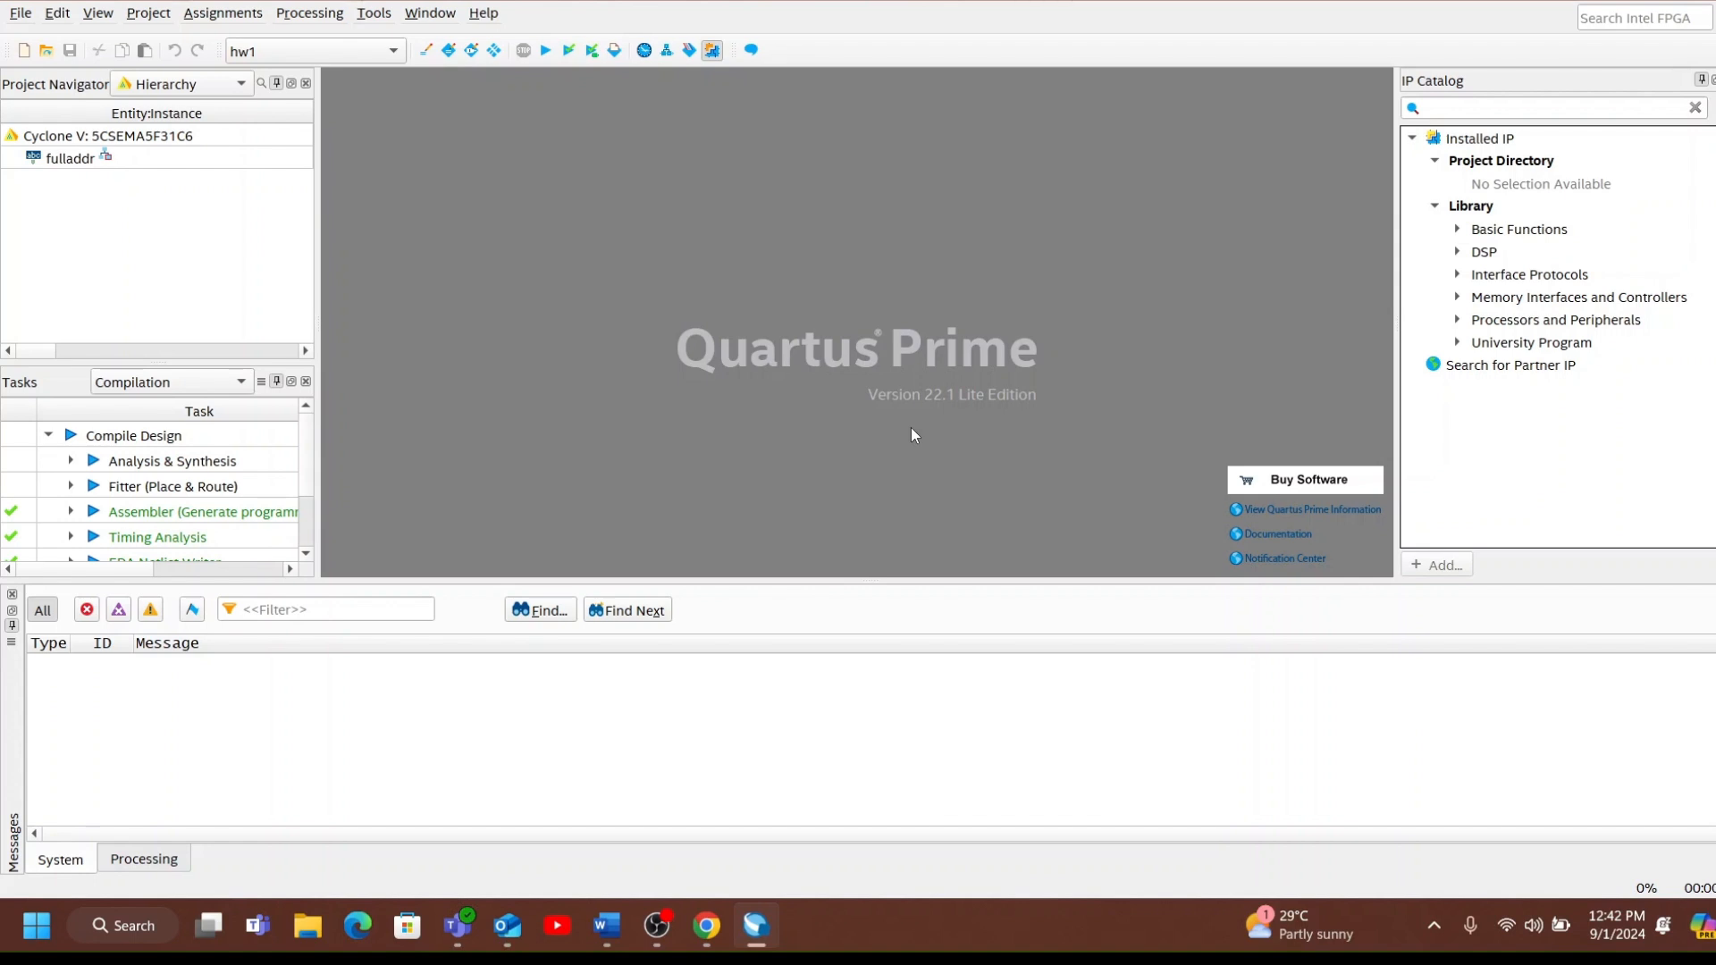
click(24, 51)
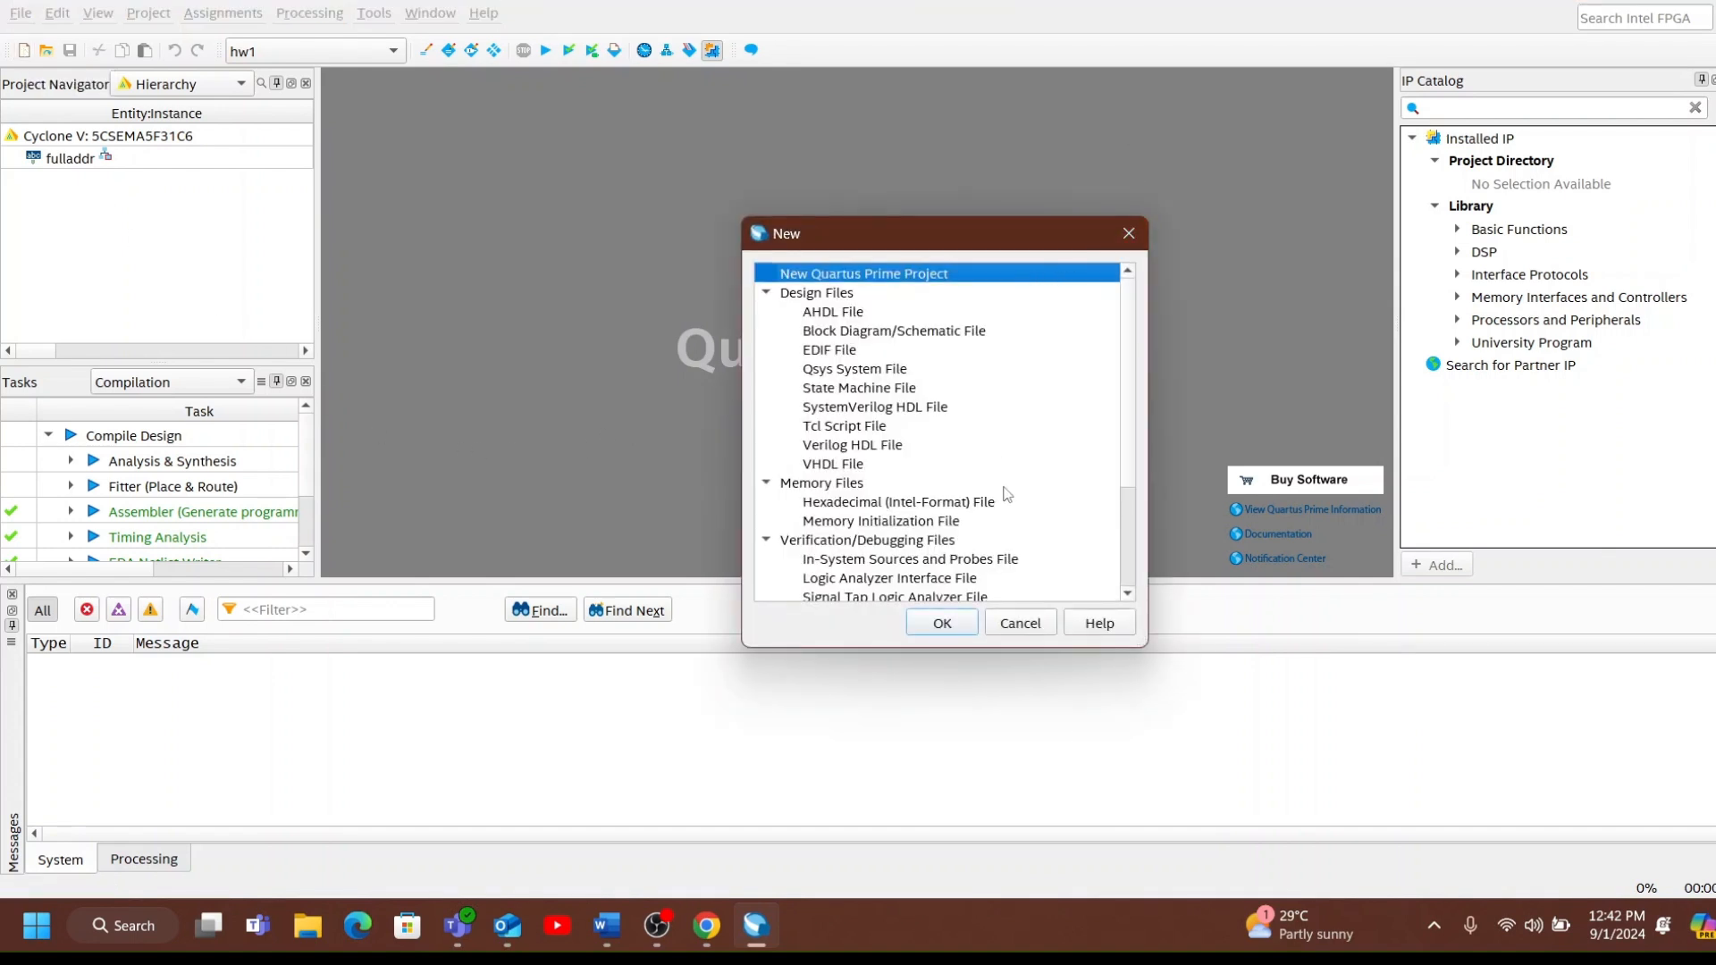
scroll(997, 478, down, 1)
scroll(956, 420, up, 1)
click(1022, 627)
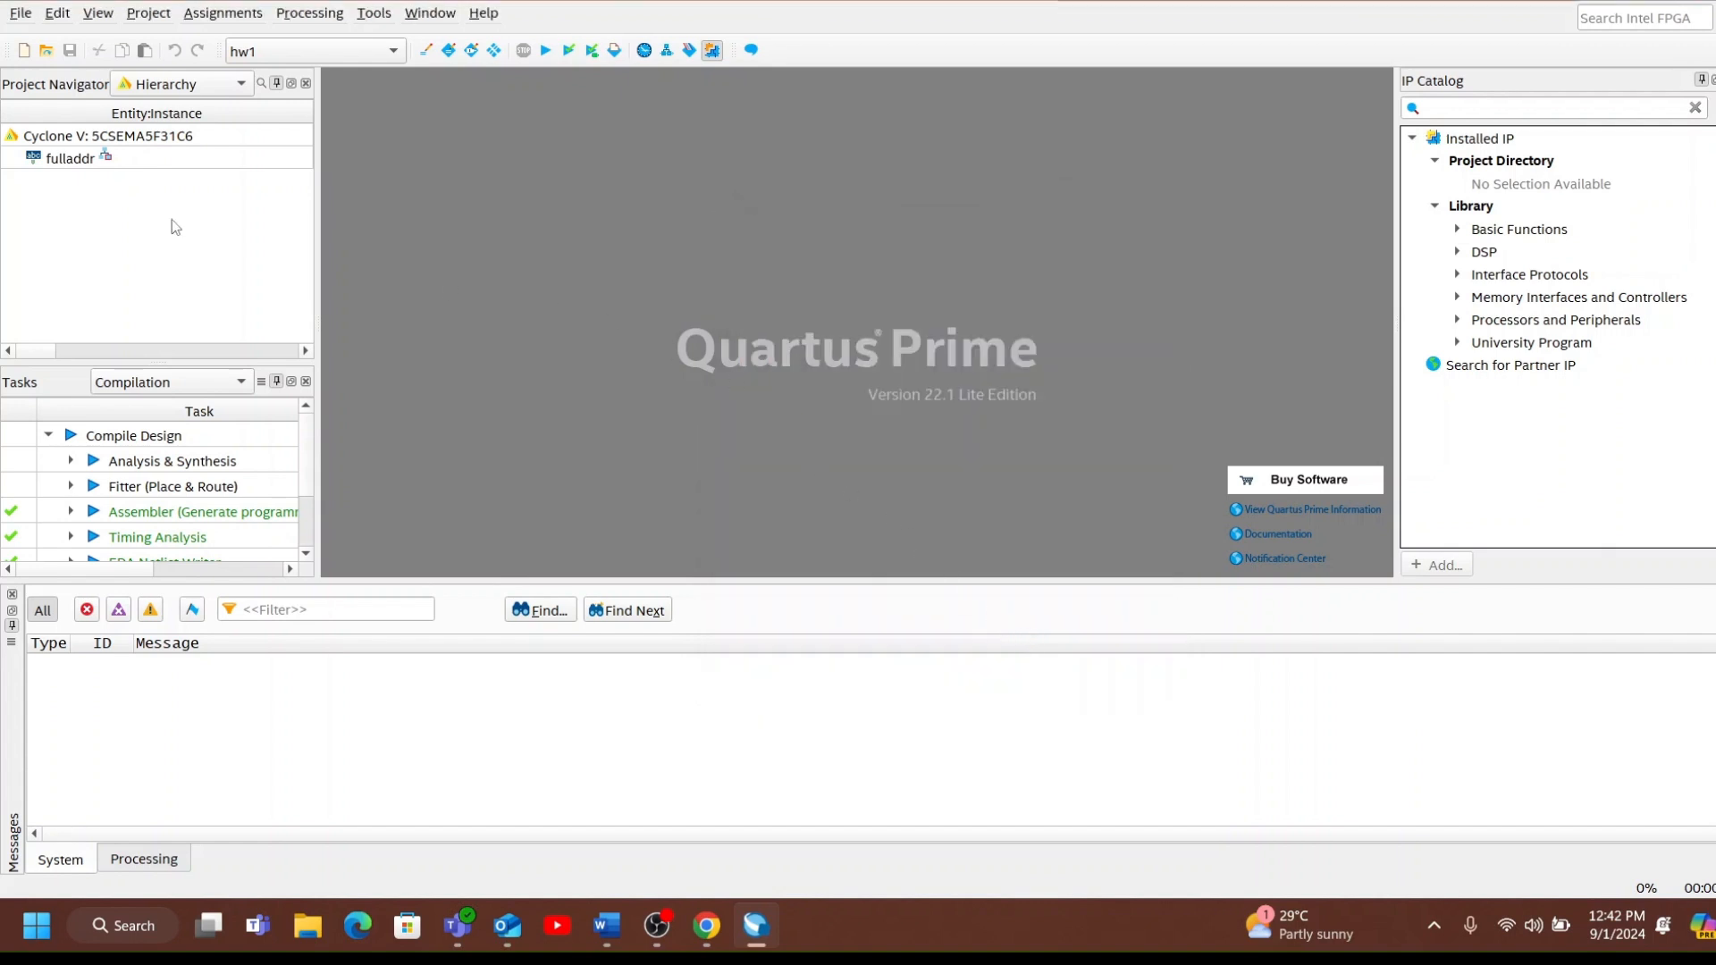
Open the Verilog source of the fulladdr entity and run a full compilation of the project.
double_click(75, 160)
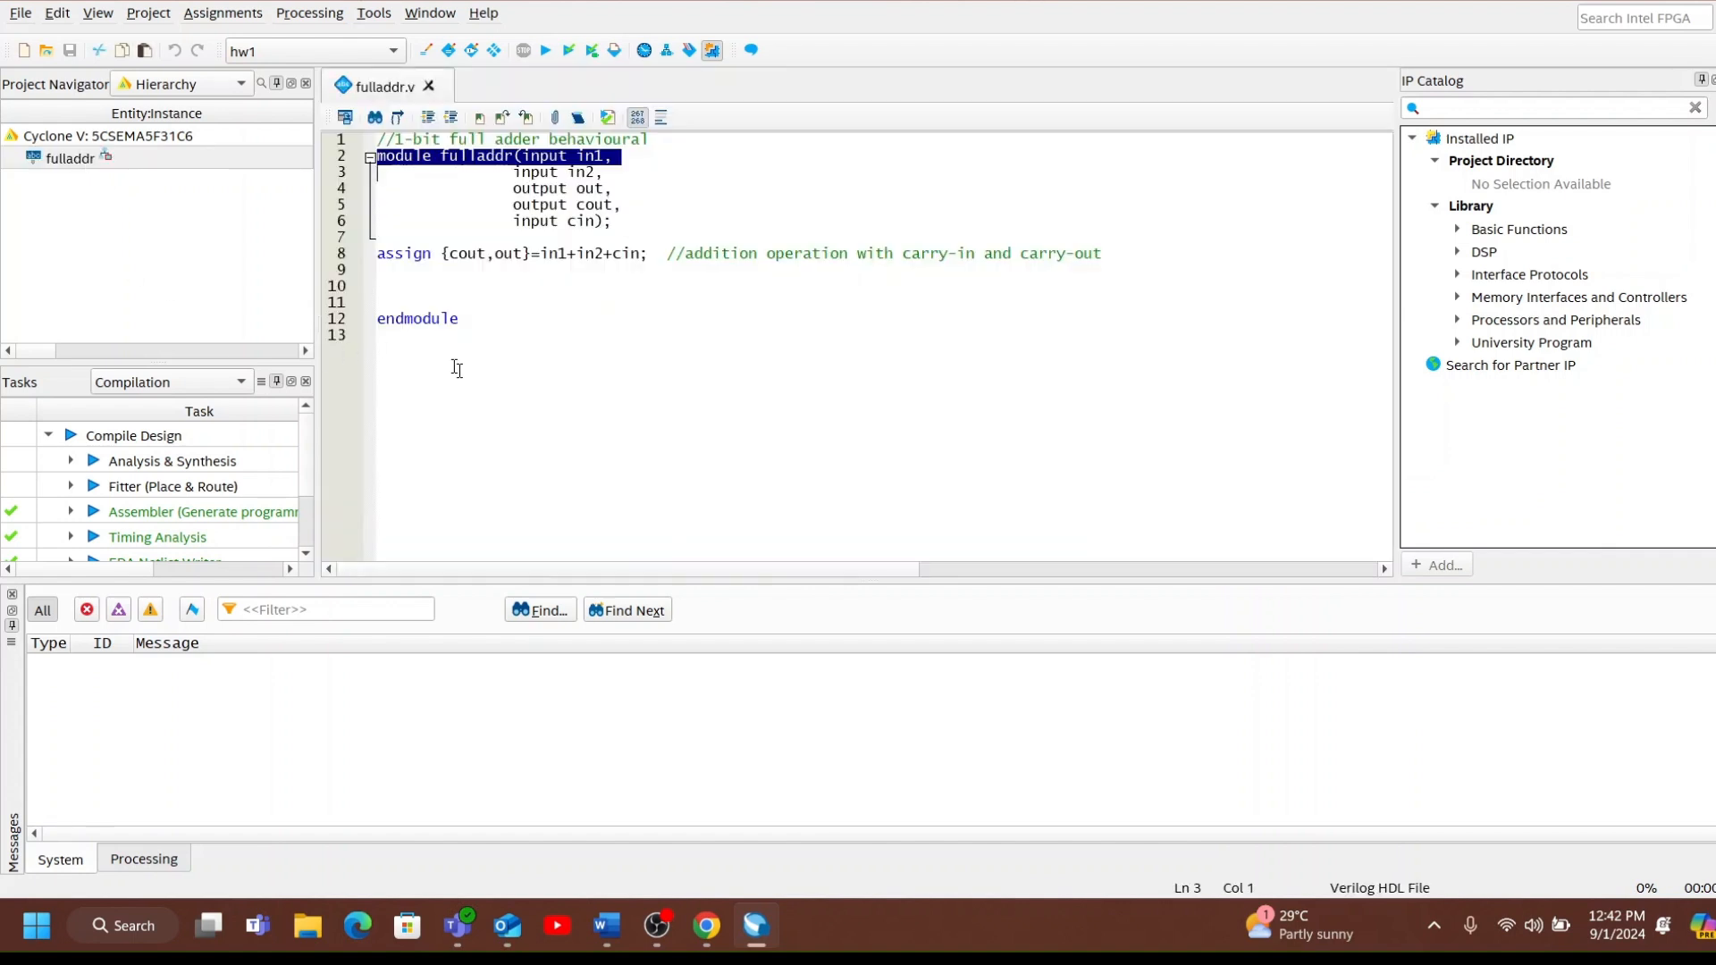
click(377, 336)
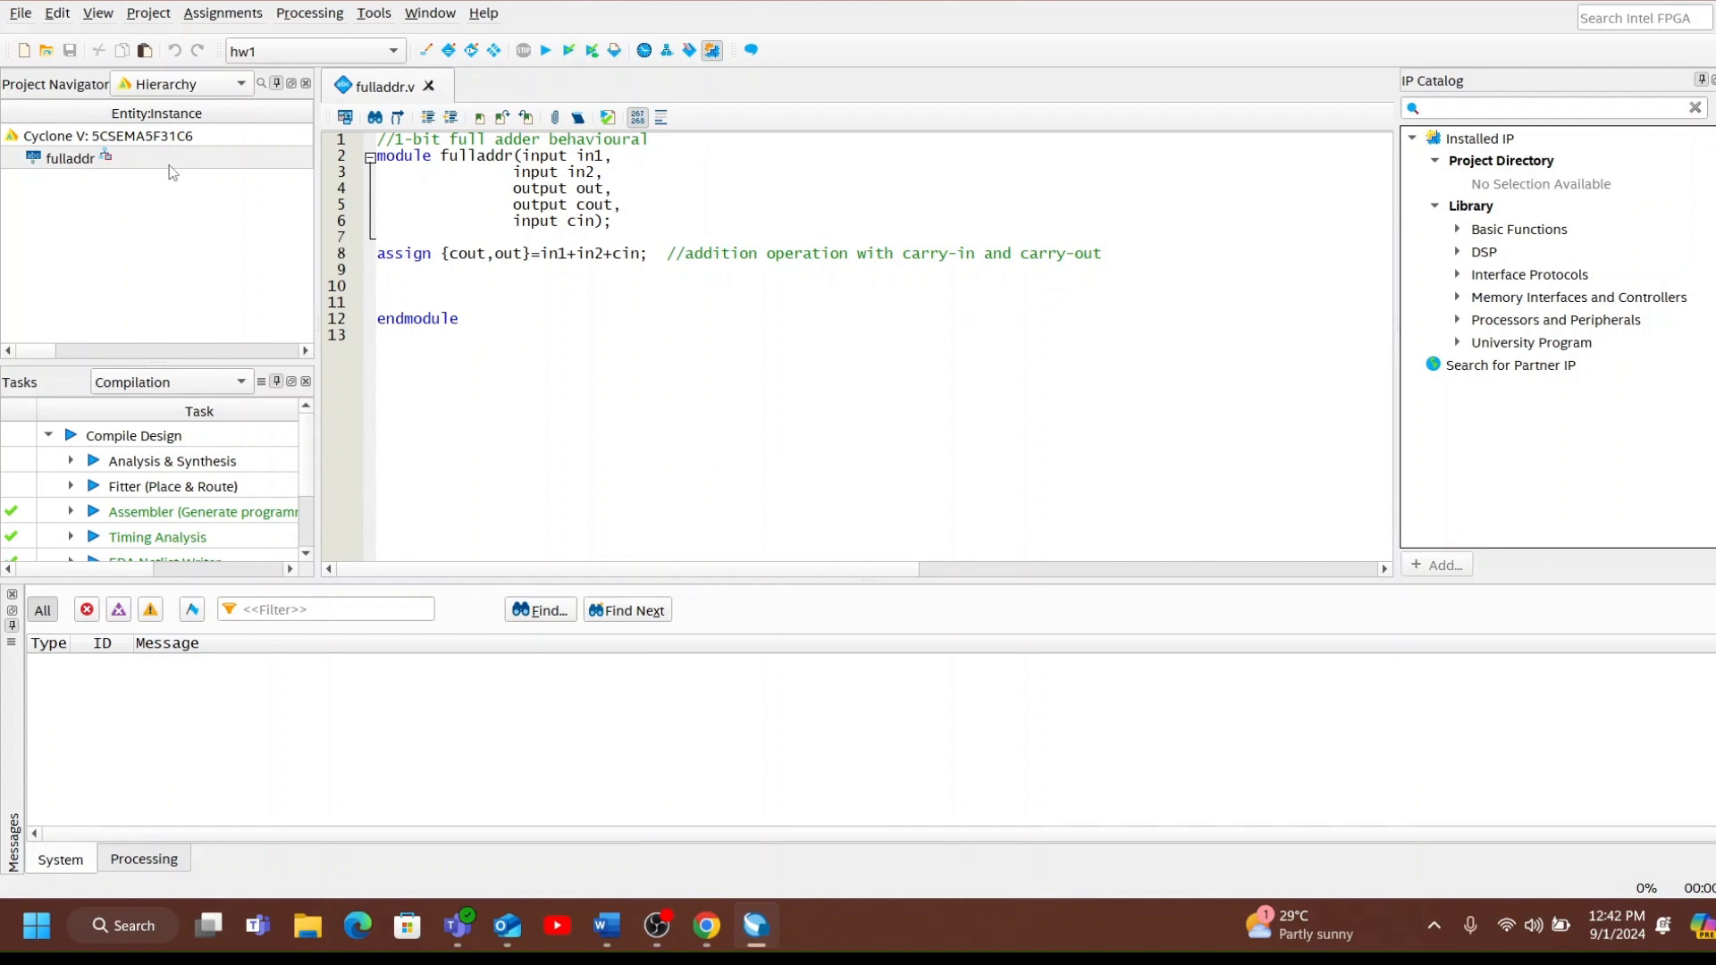
click(547, 52)
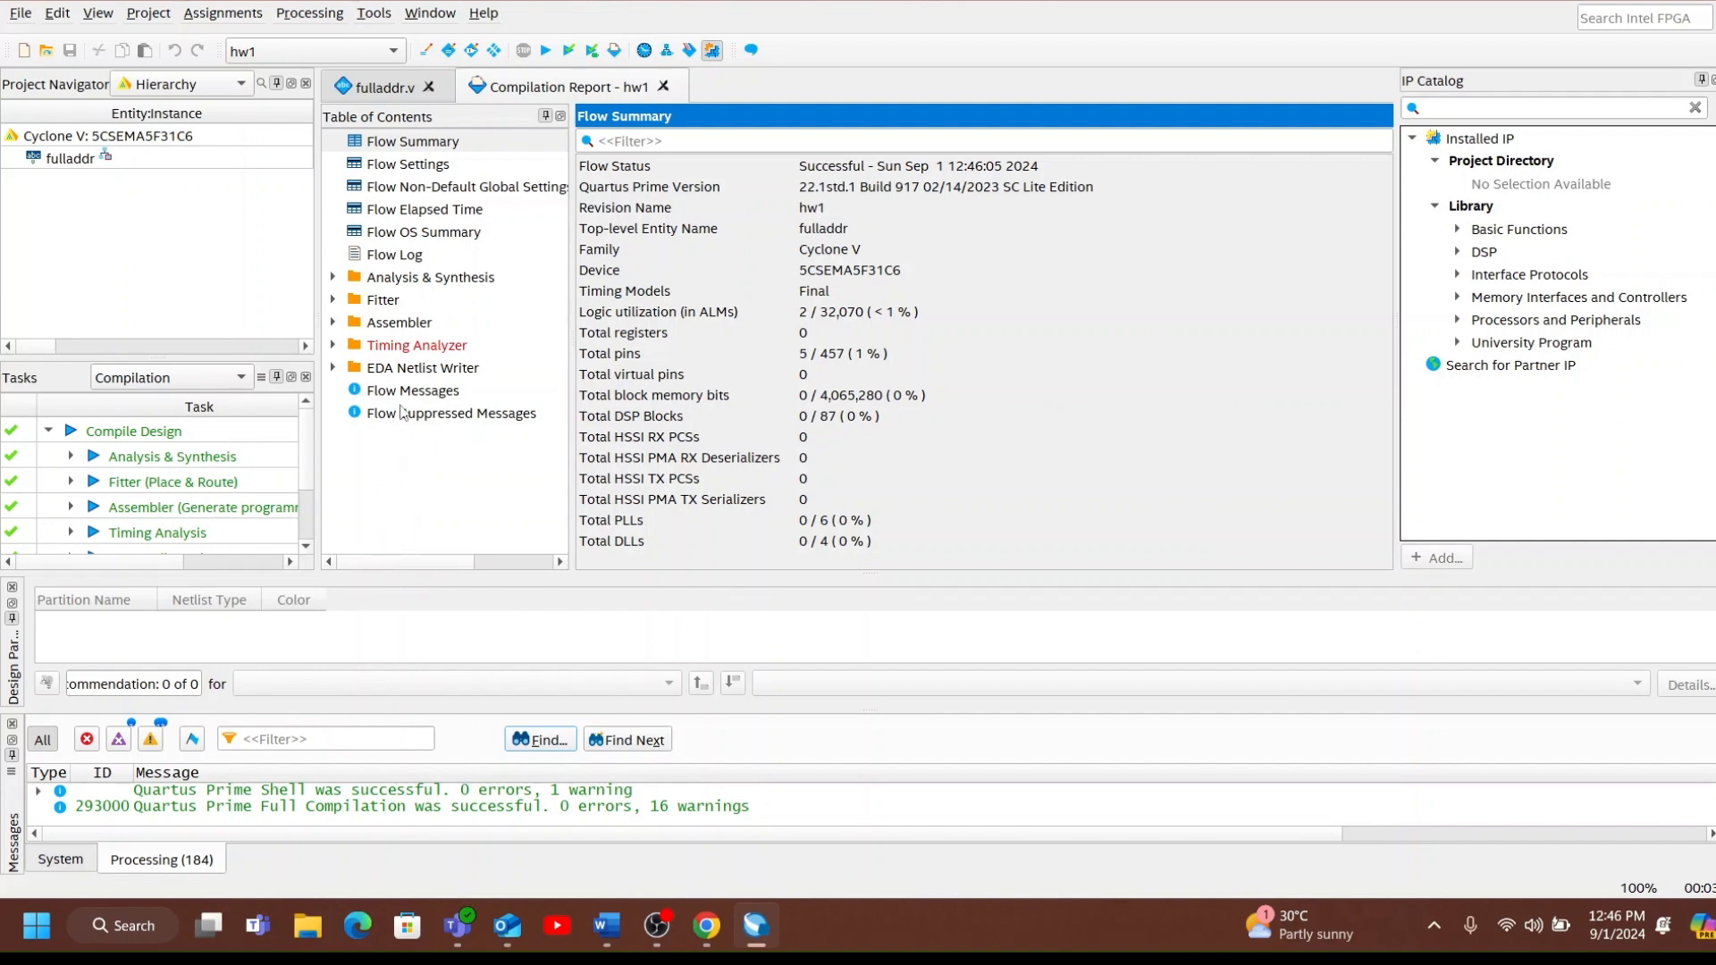
Open the Timing Analyzer and create a timing netlist for the compiled design using the slow delay model.
click(373, 13)
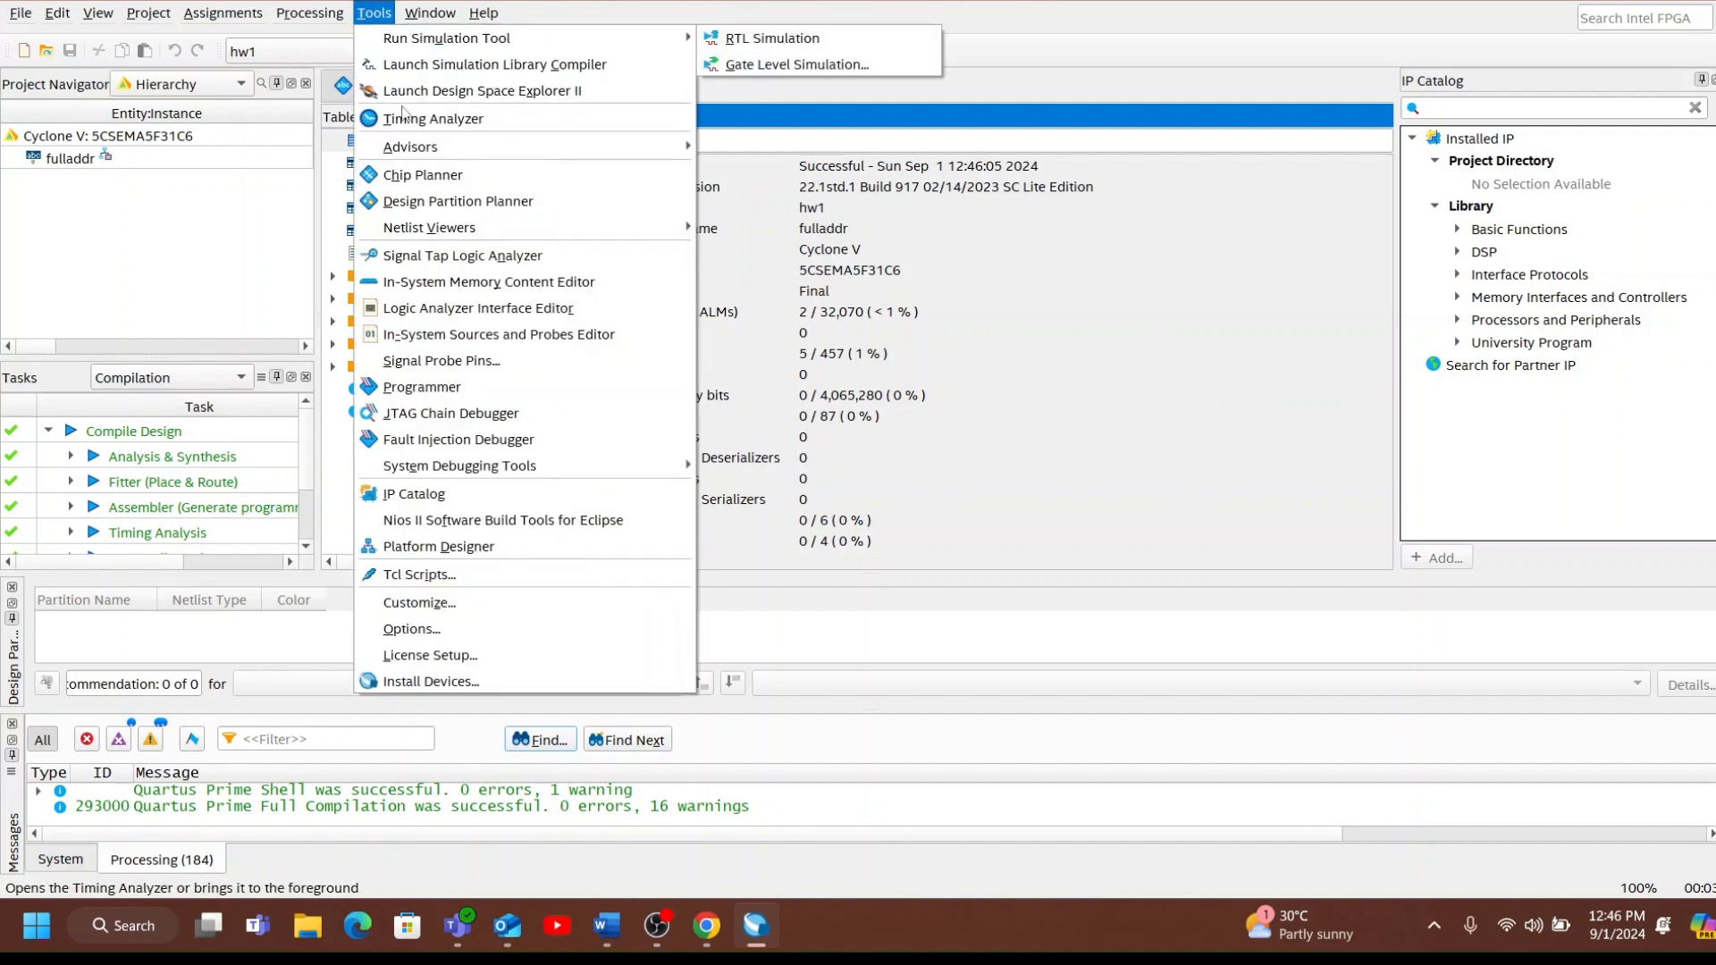
click(416, 119)
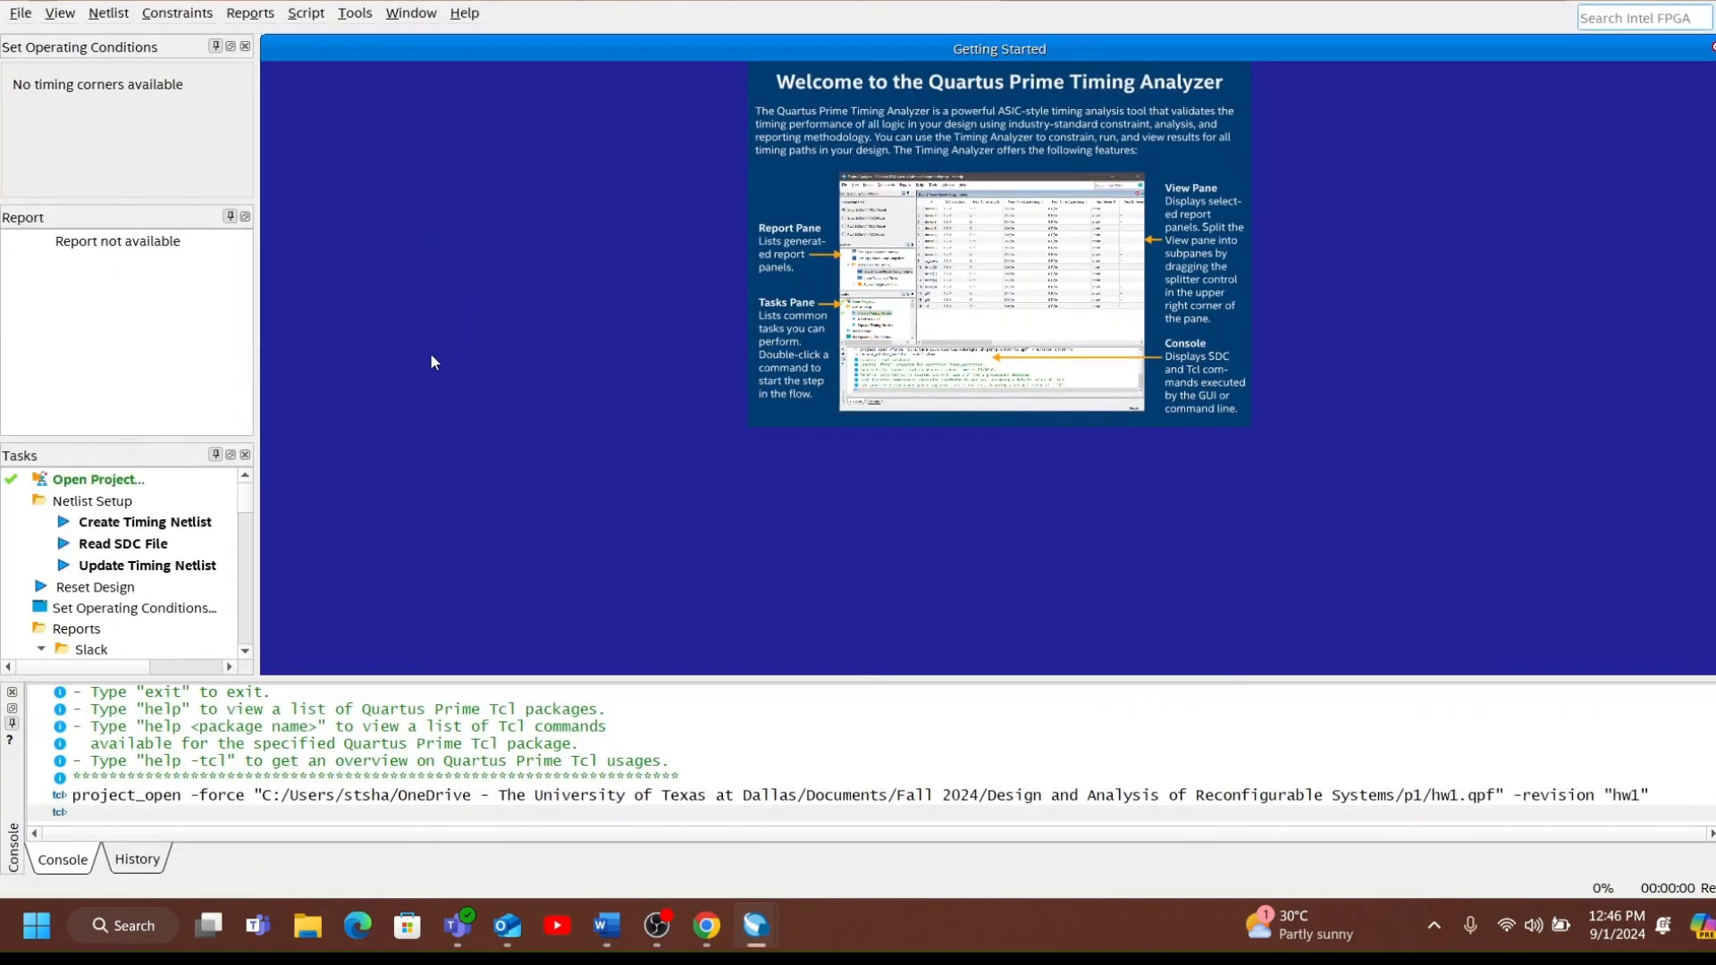
click(123, 16)
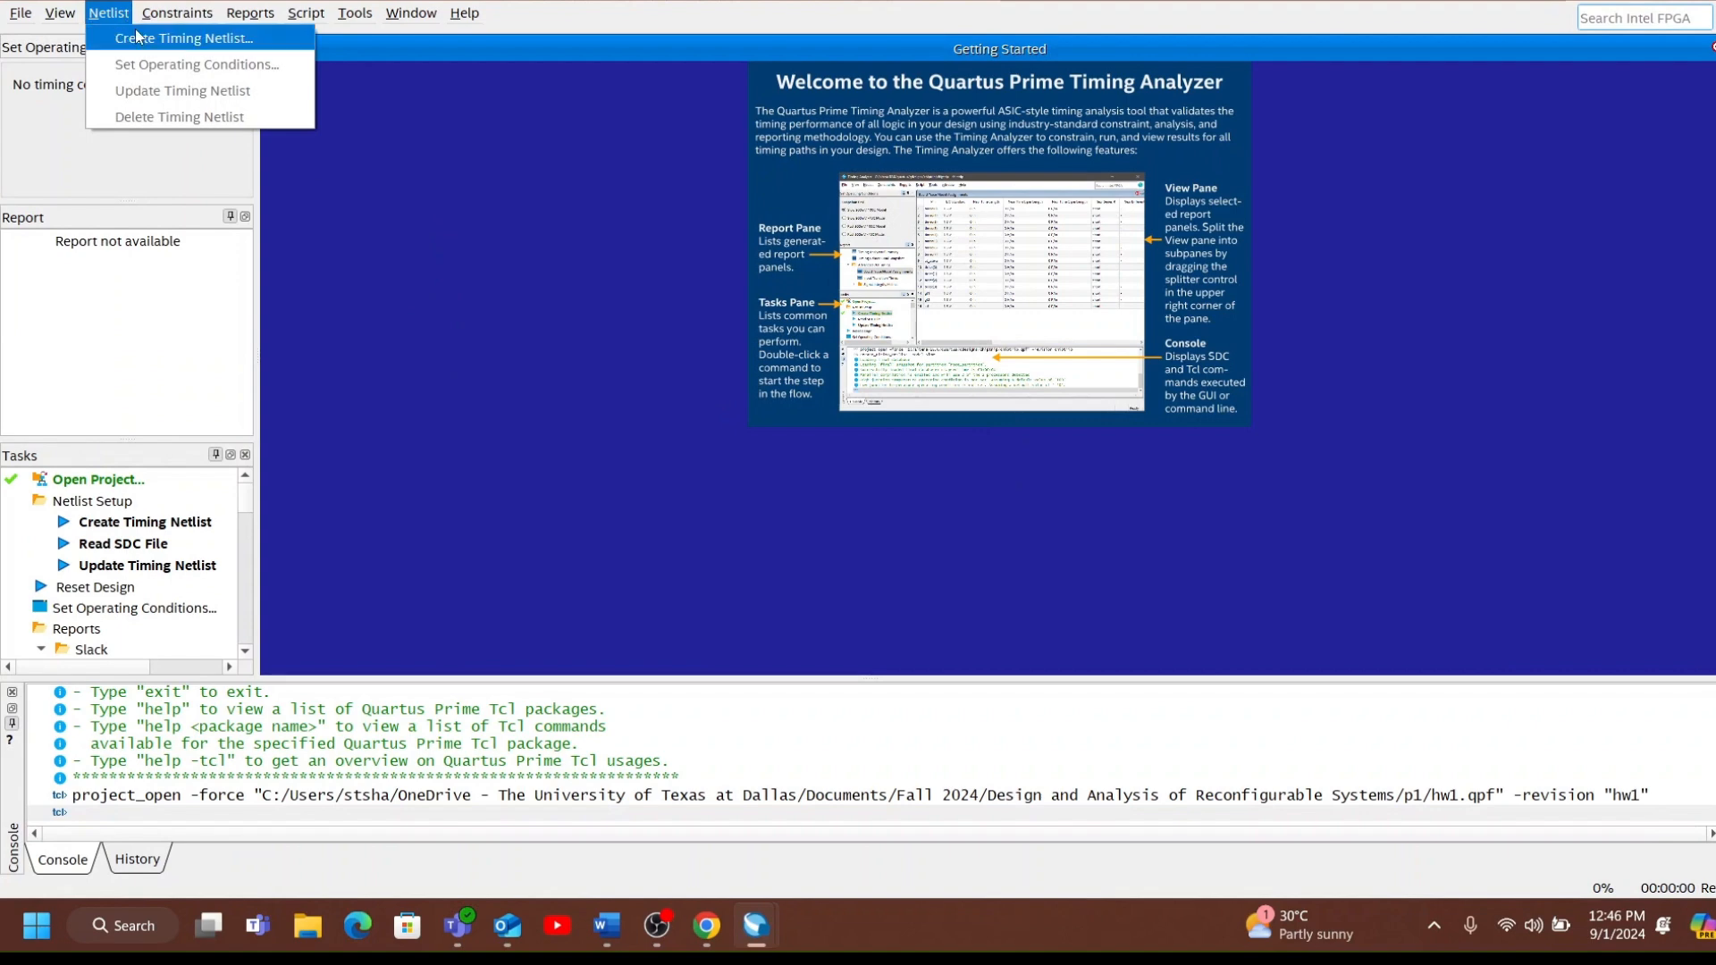
click(135, 35)
click(833, 565)
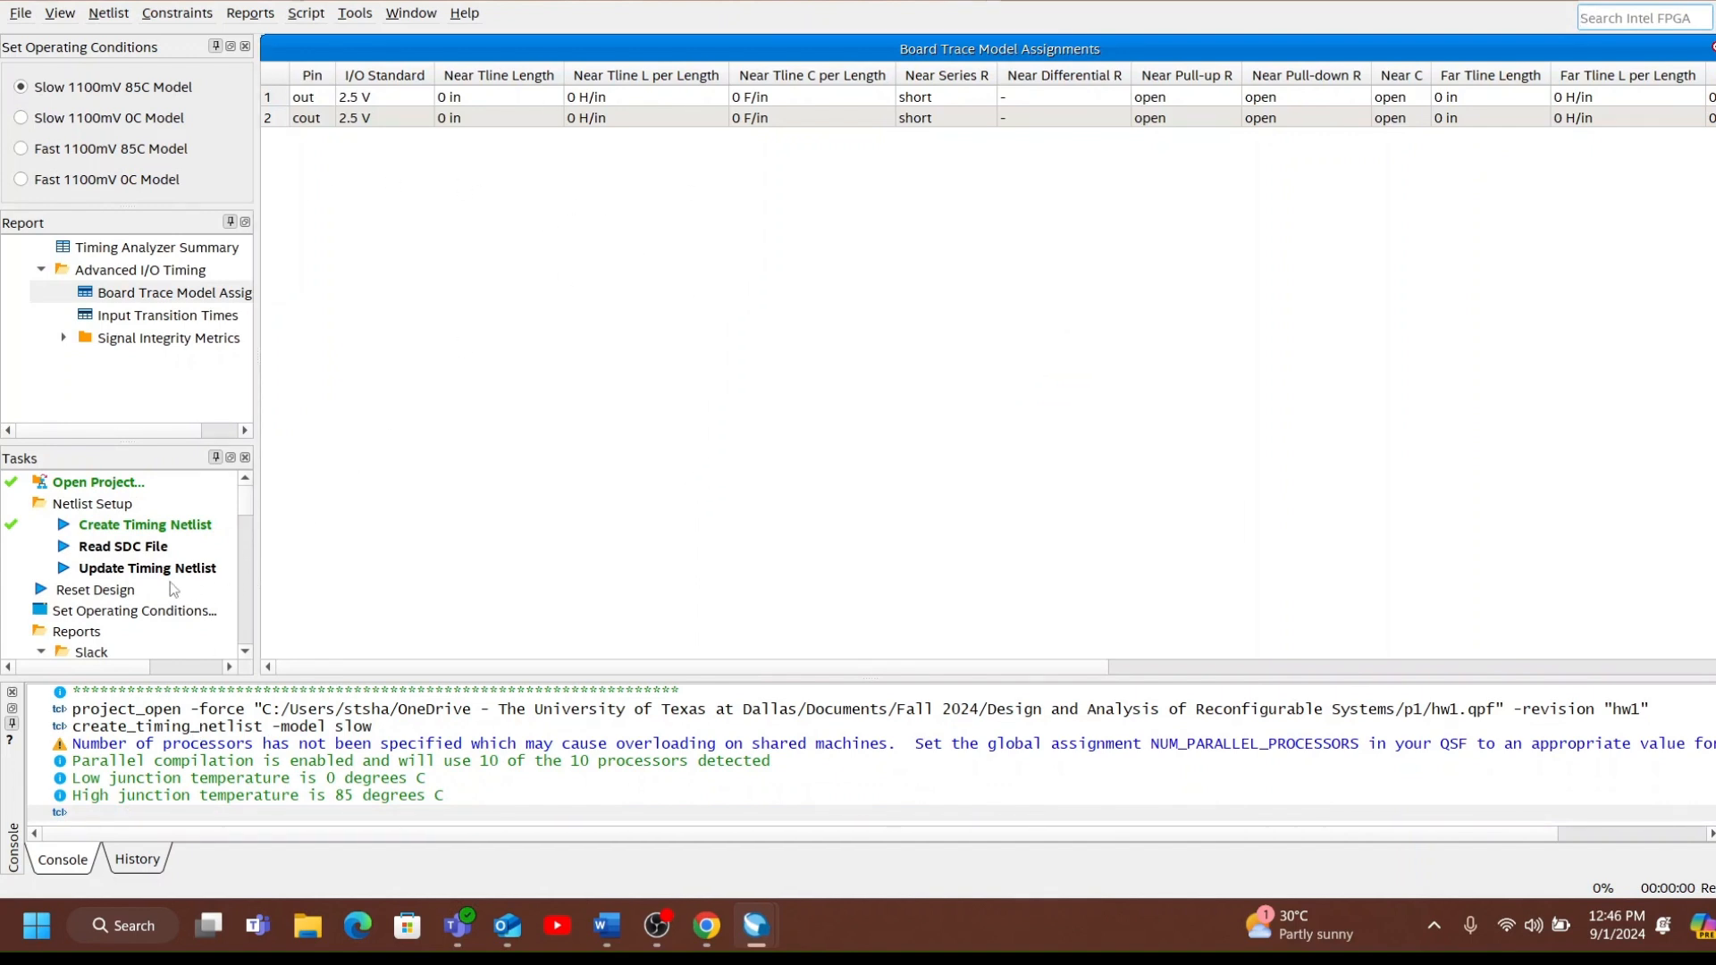
Generate a multi-corner Report Path for 1 path by delay starting from [get_keepers *], and close the Timing Analyzer.
scroll(173, 588, down, 8)
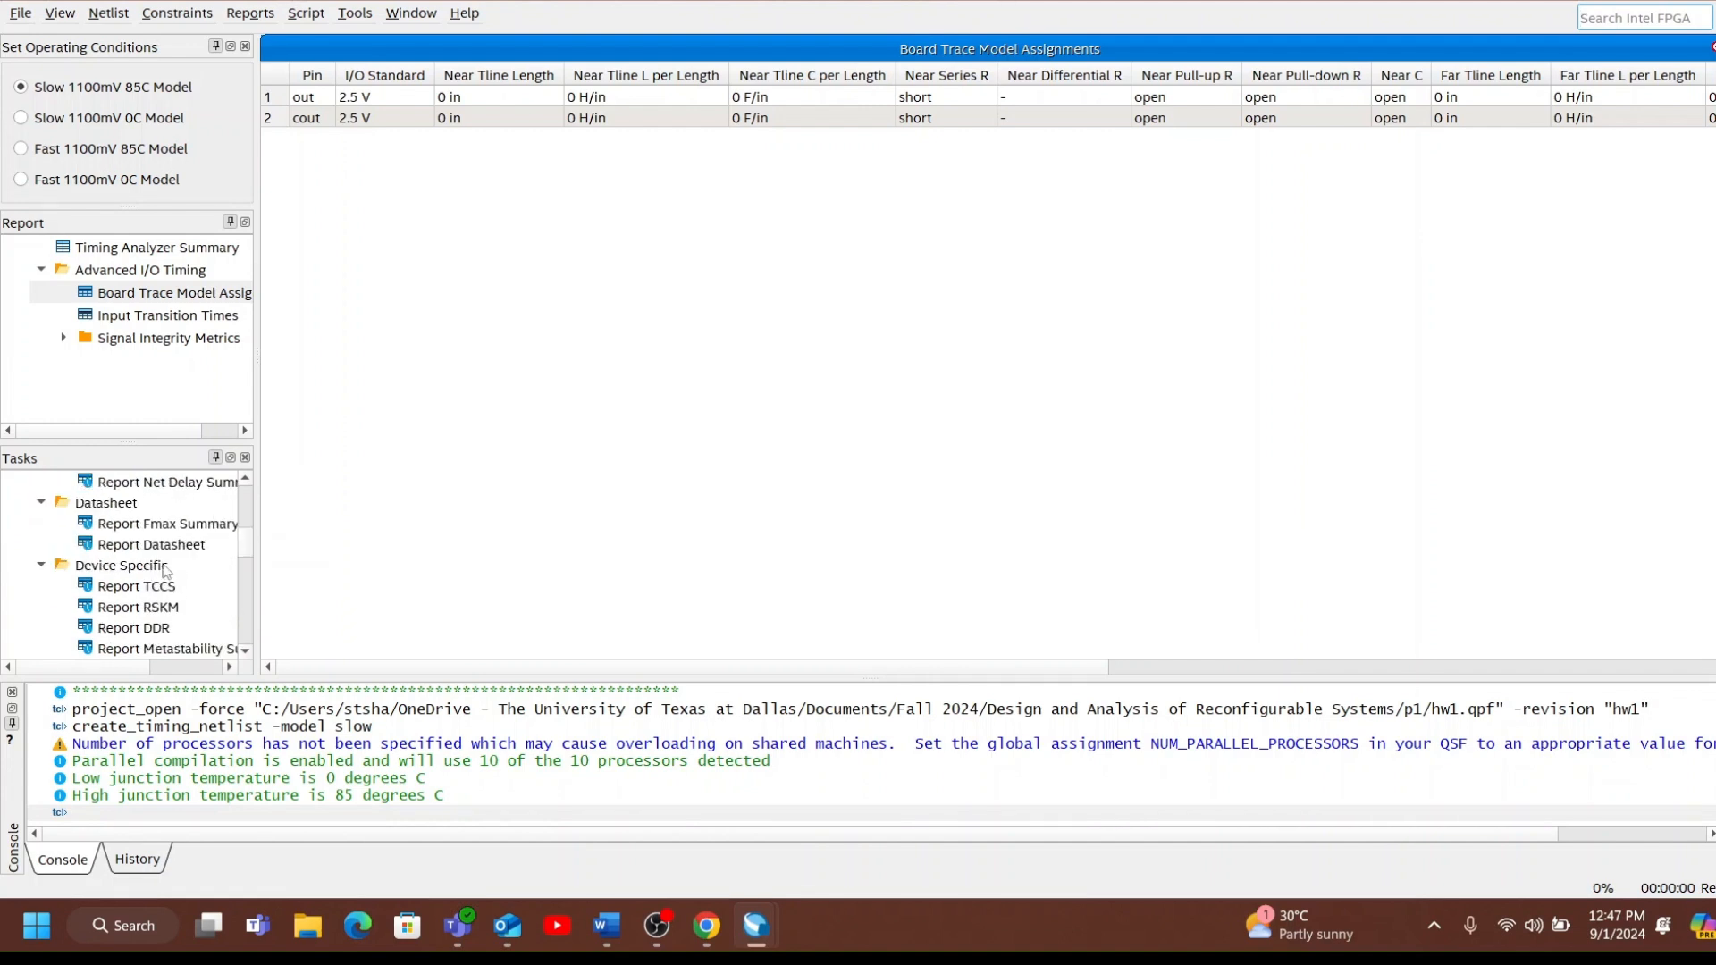
scroll(166, 571, down, 5)
scroll(165, 571, up, 6)
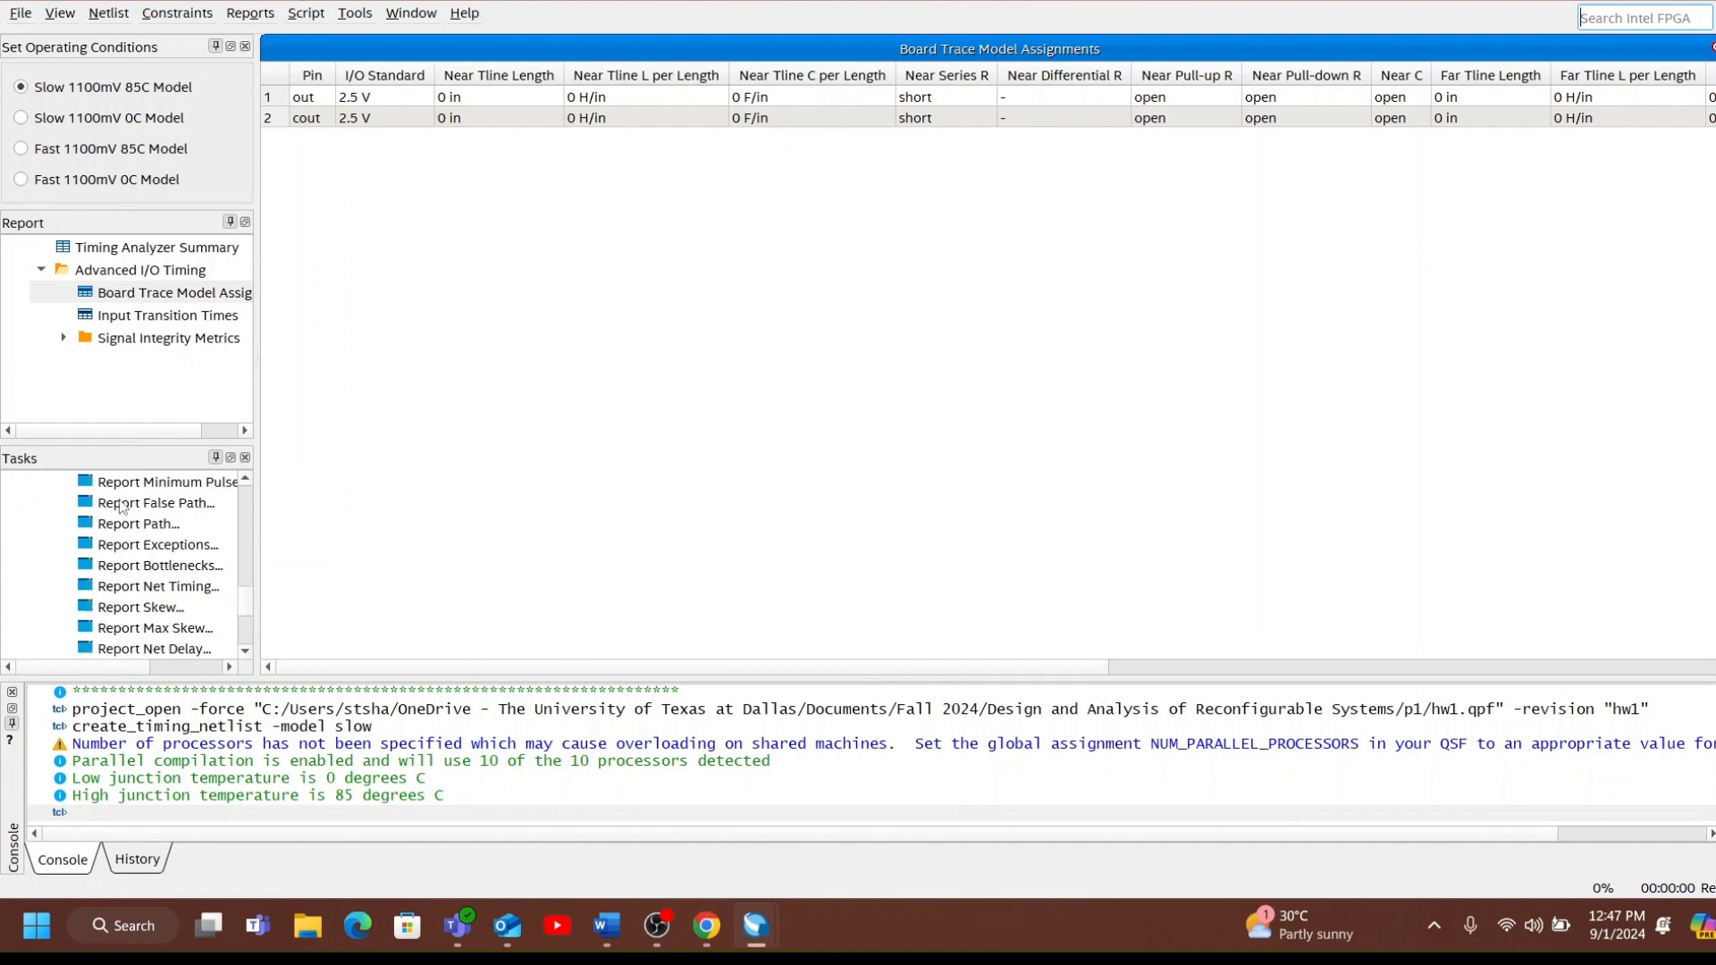
double_click(136, 527)
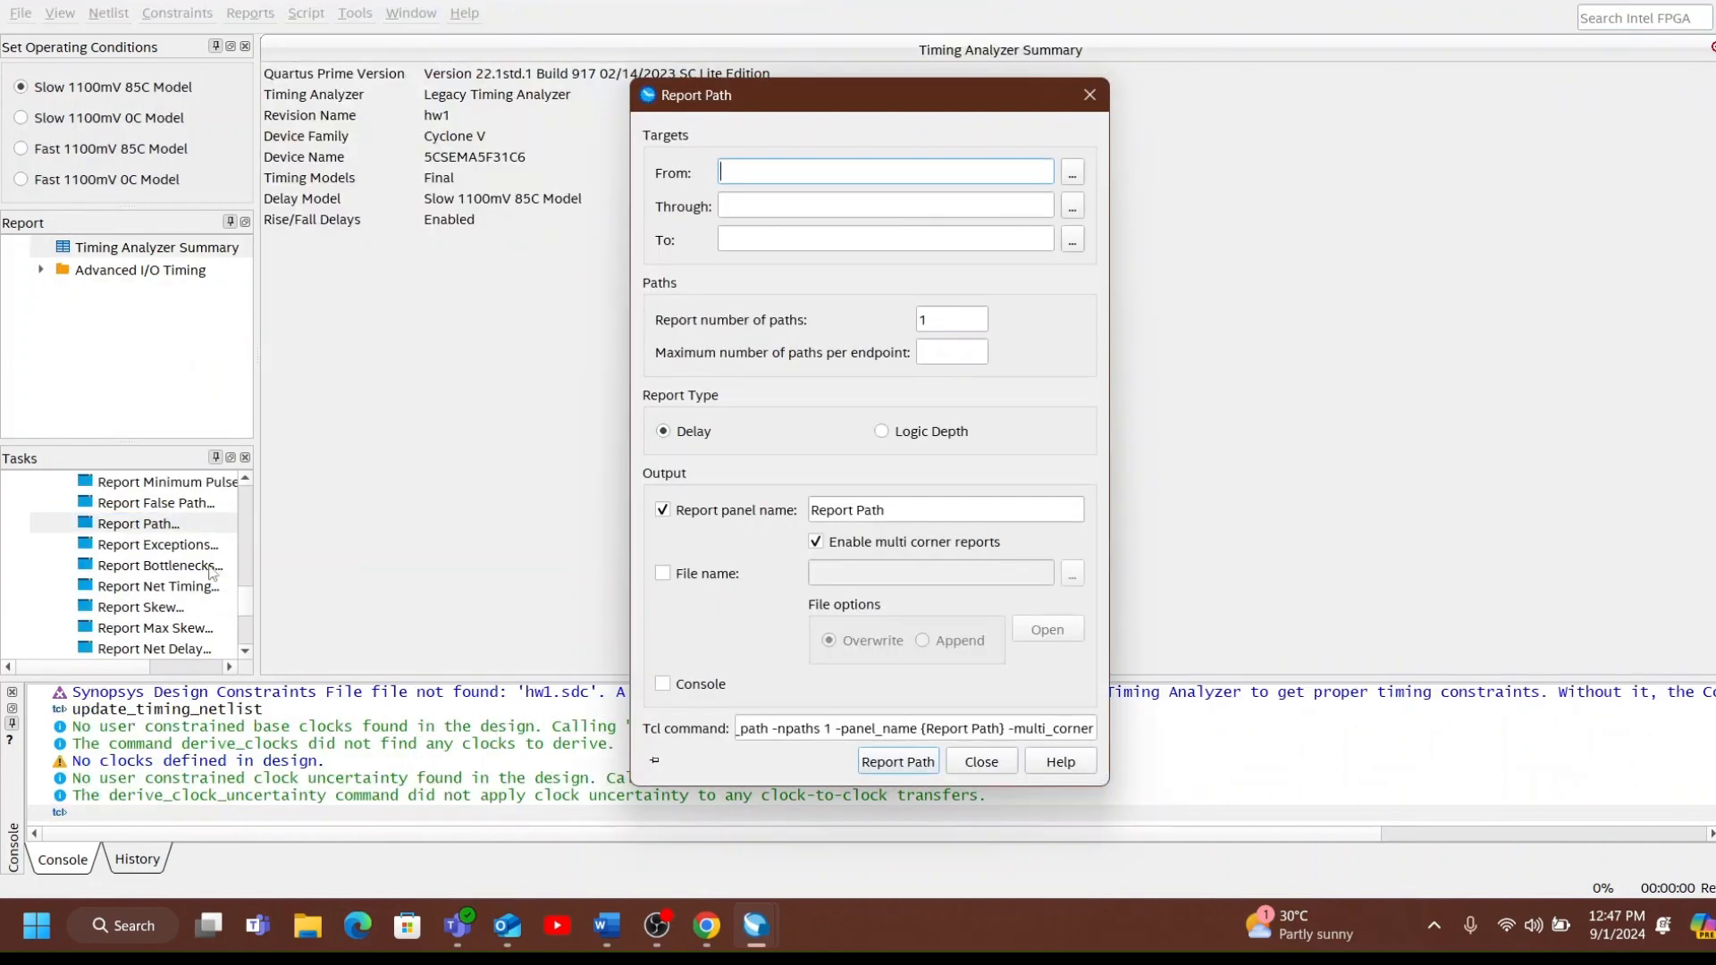
click(1073, 179)
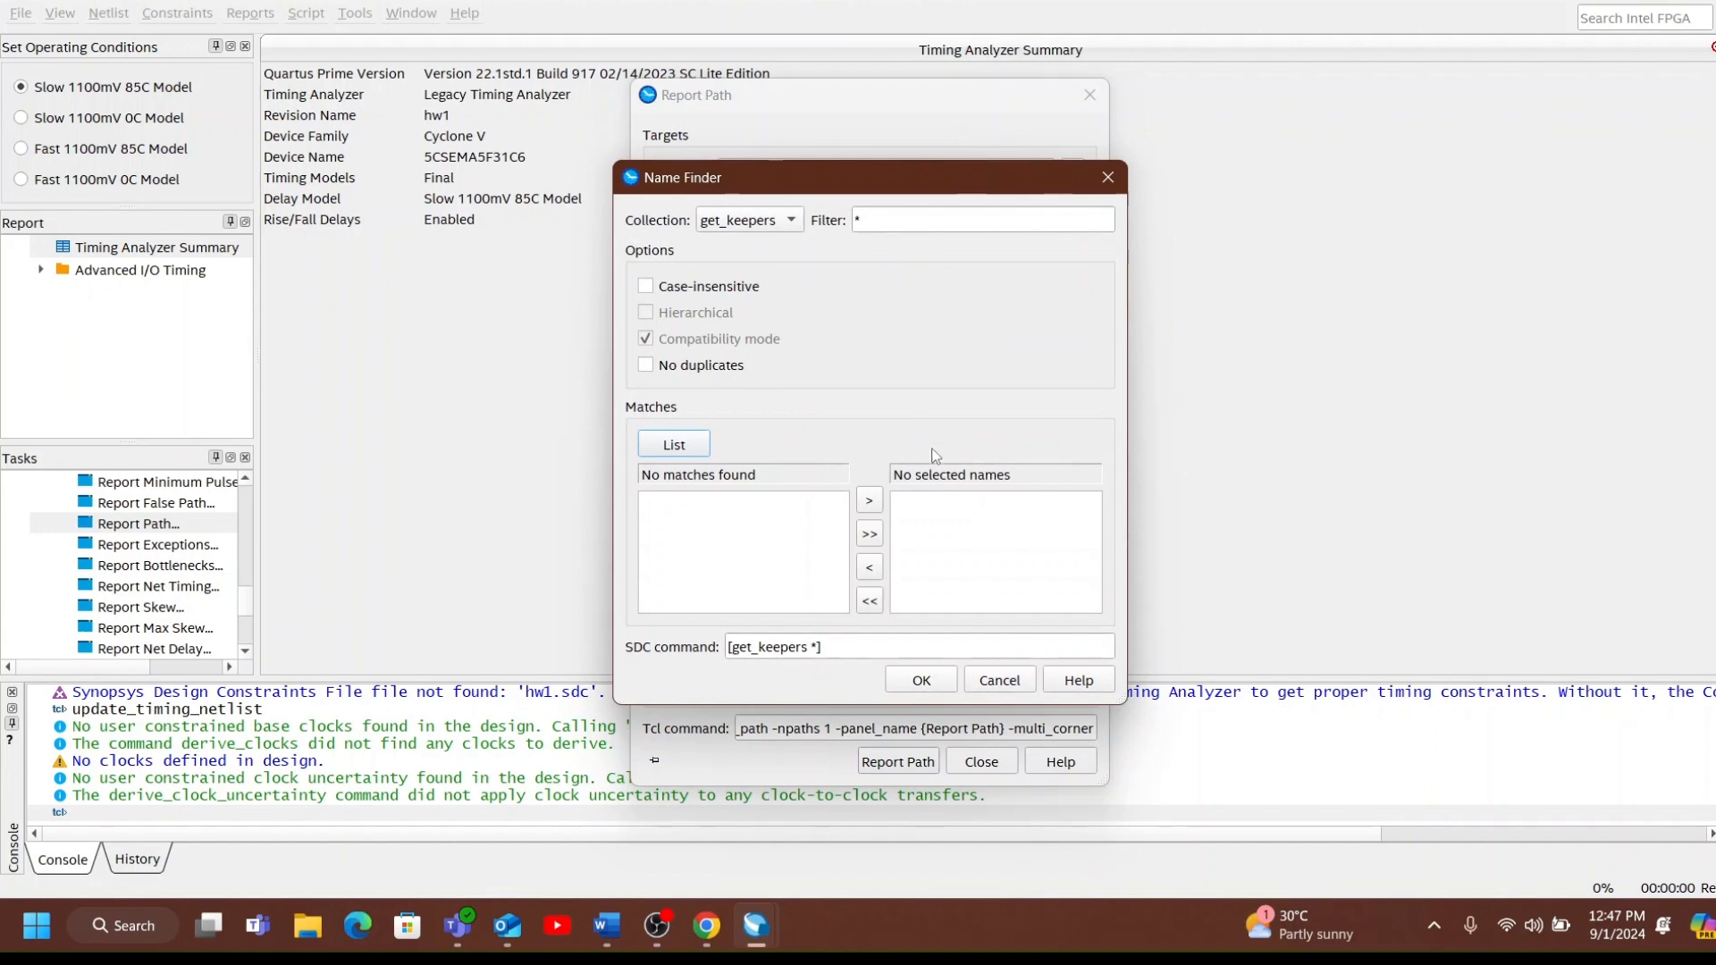
click(952, 682)
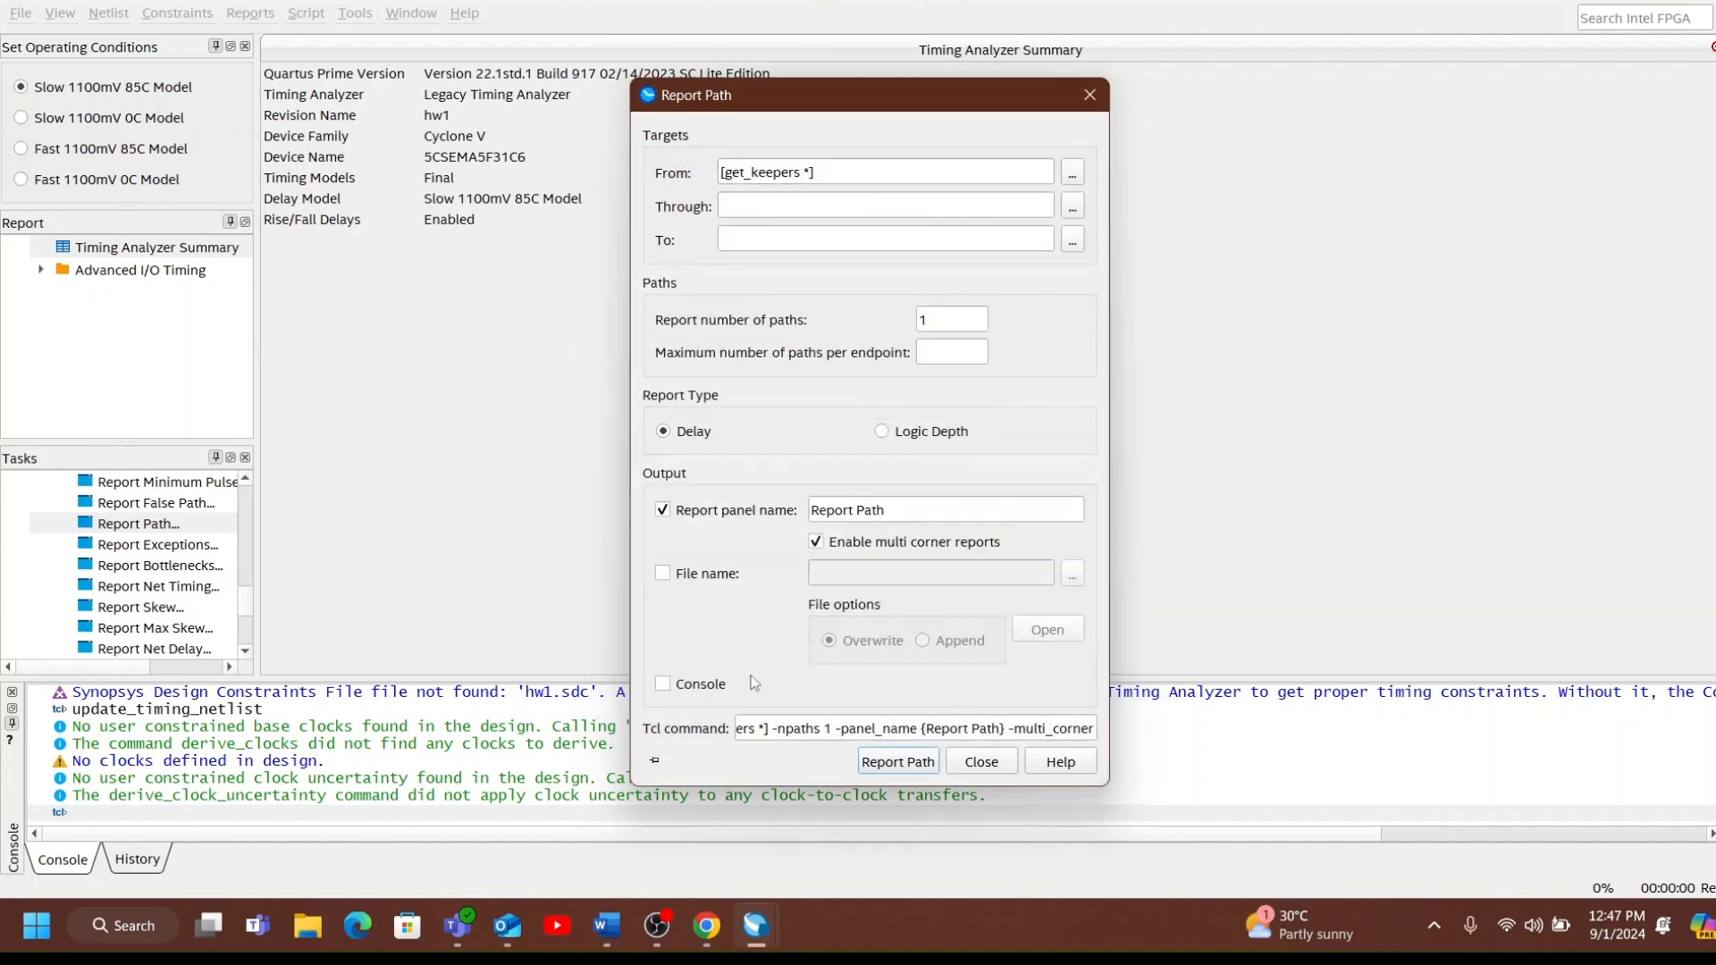
click(913, 761)
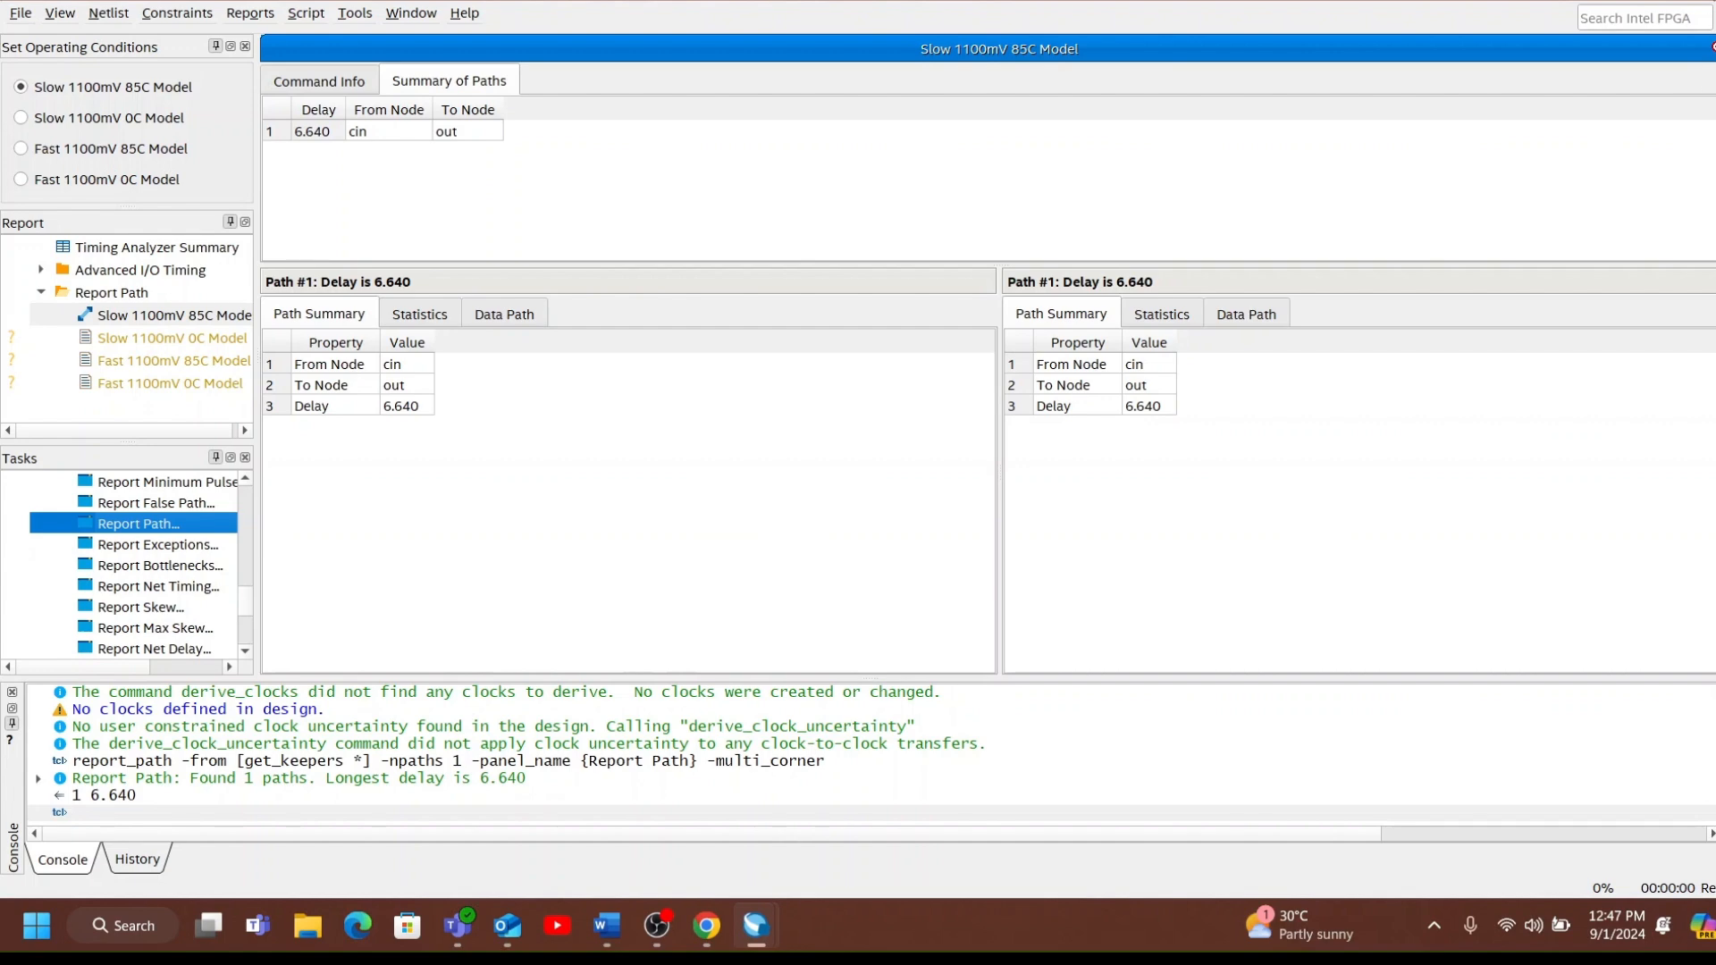
click(1714, 2)
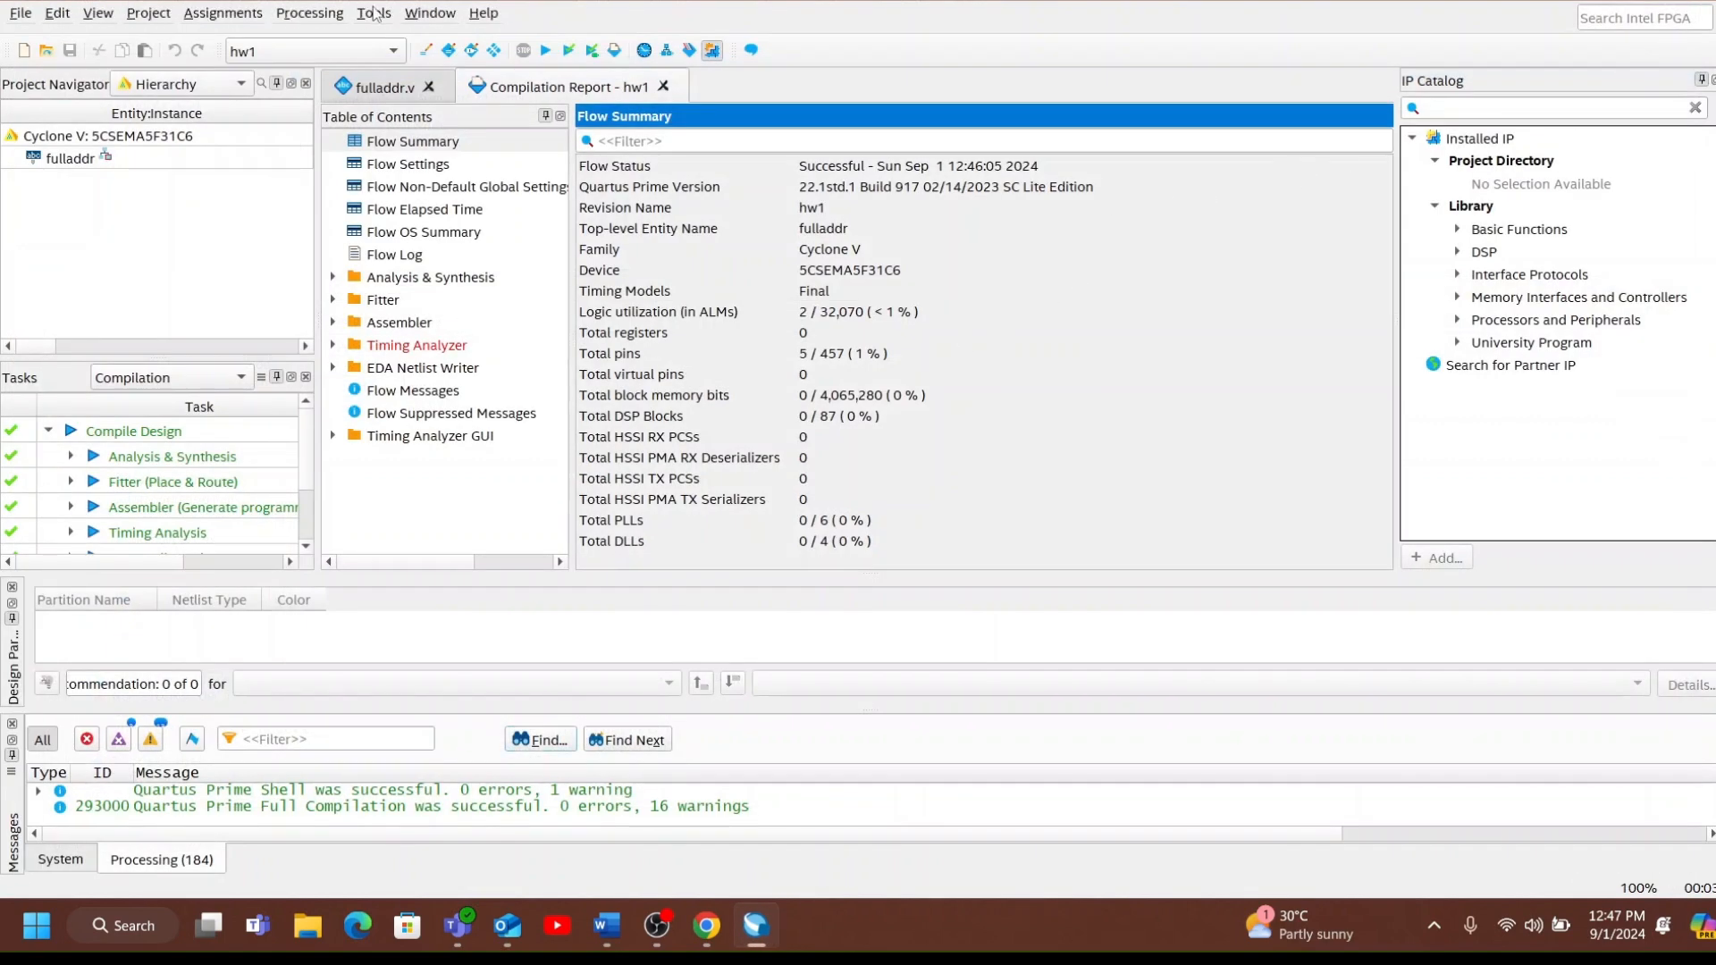
Launch the RTL simulation of the design and switch to the Questa Intel Starter FPGA Edition window.
click(375, 14)
mouse_move(413, 48)
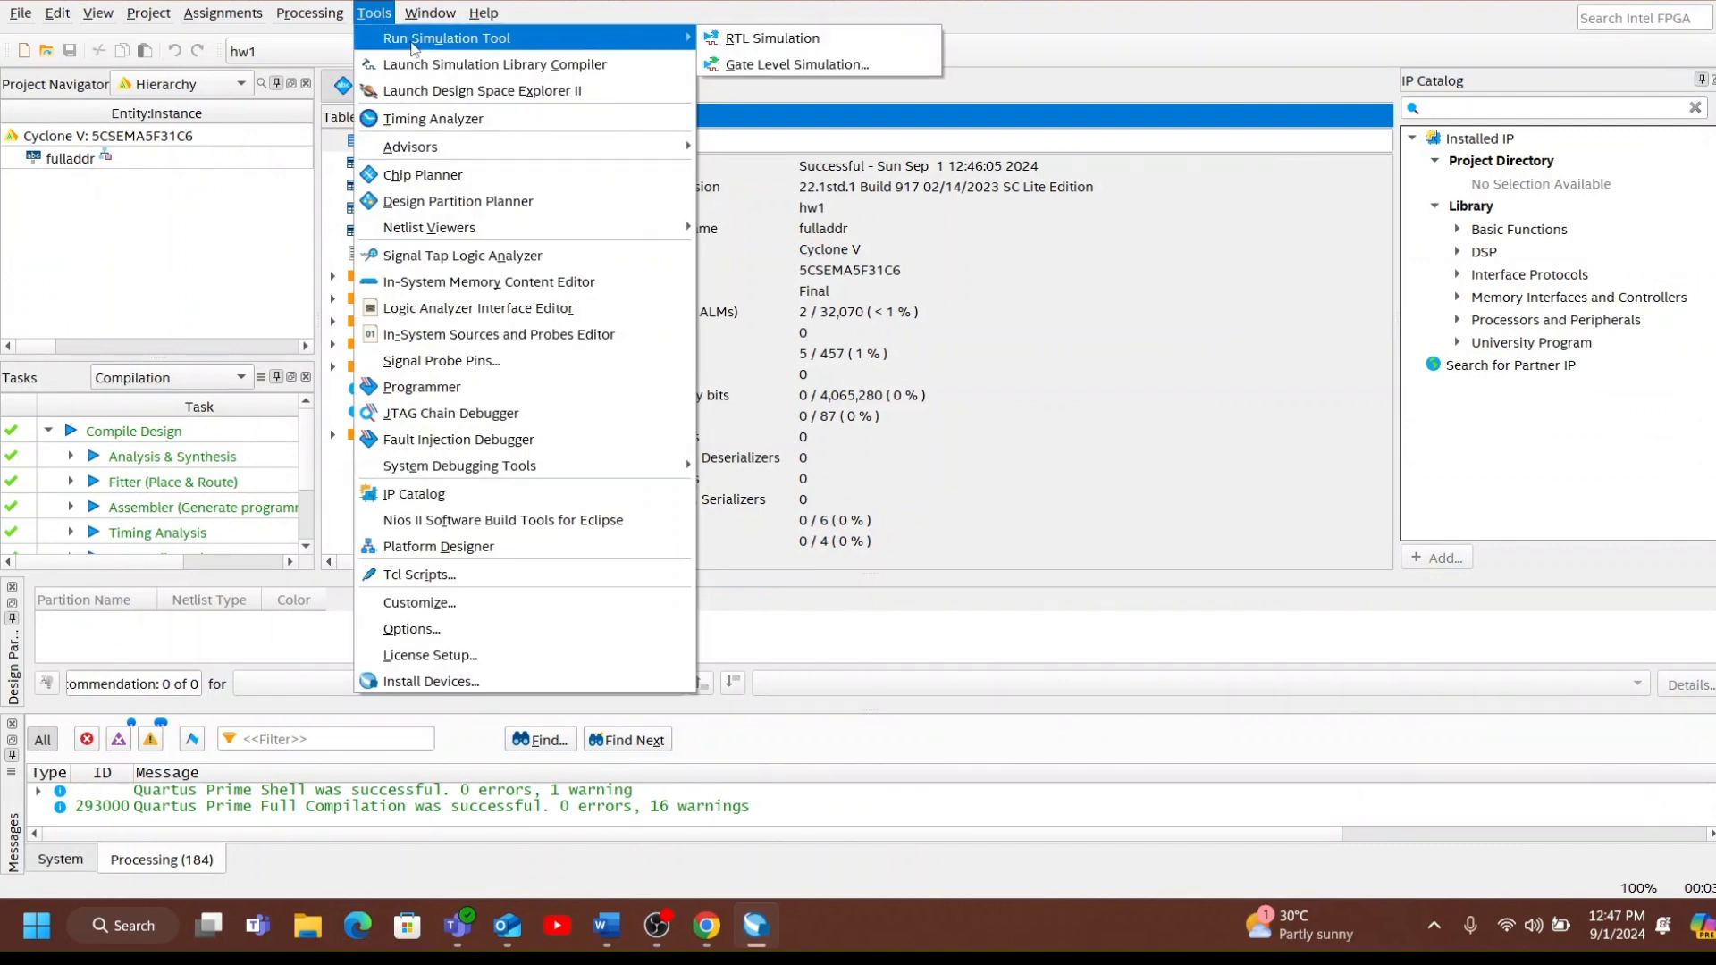
click(753, 40)
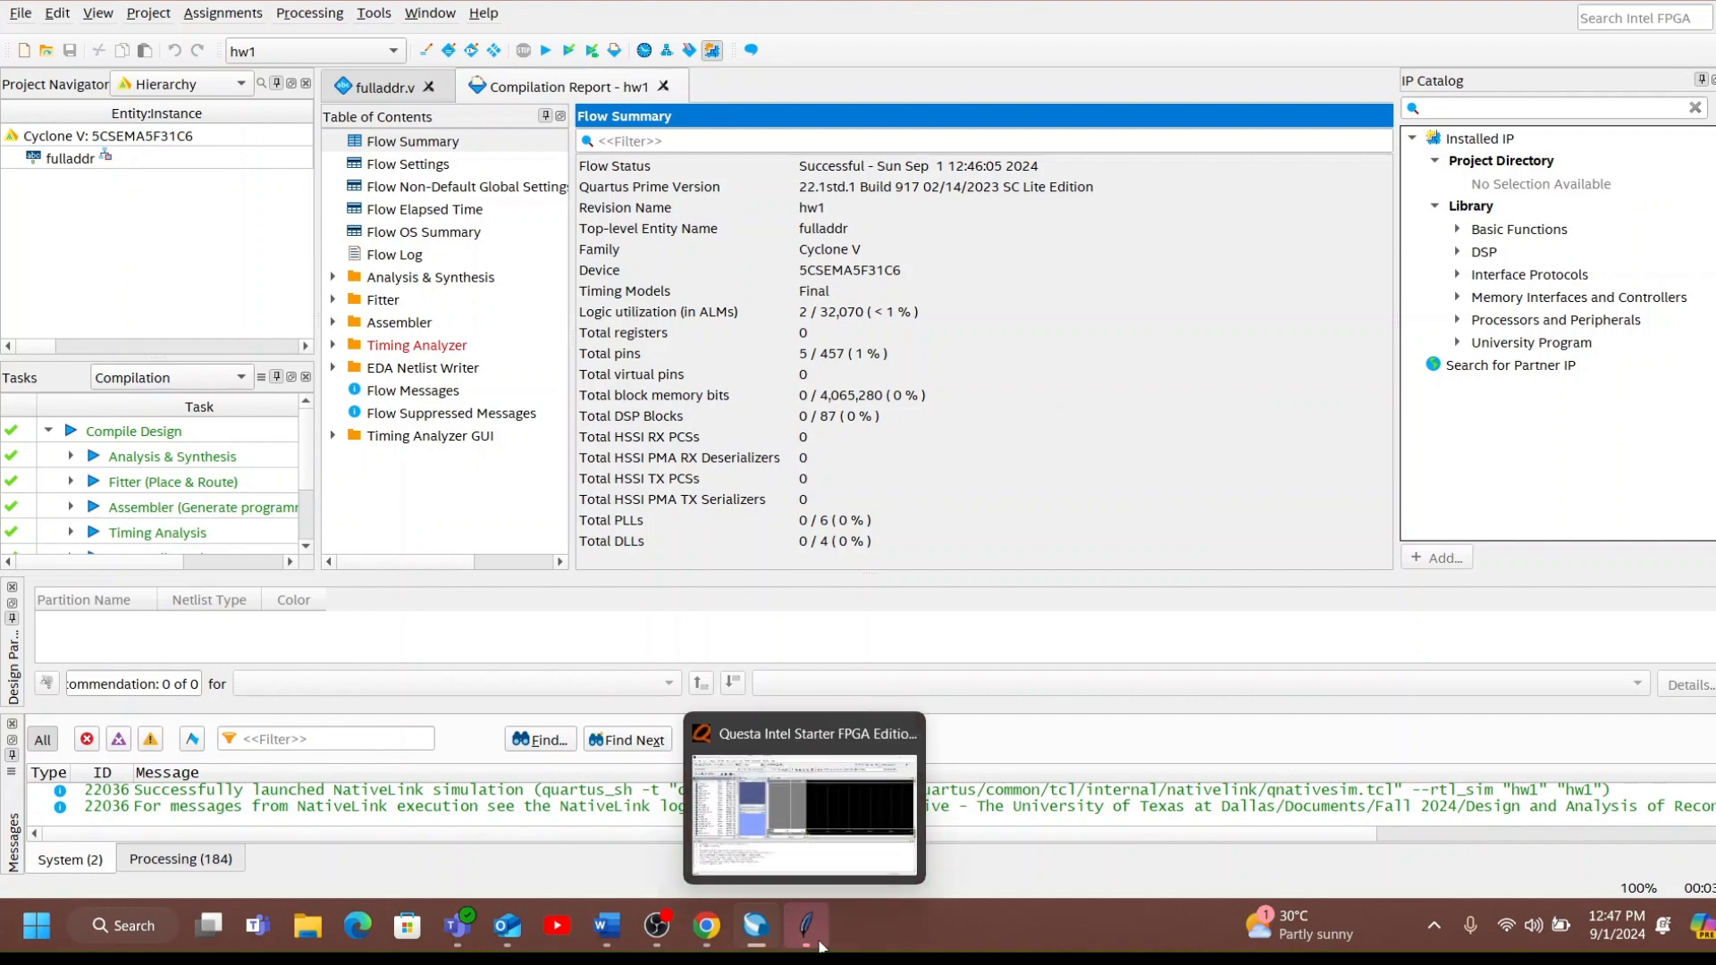
click(823, 946)
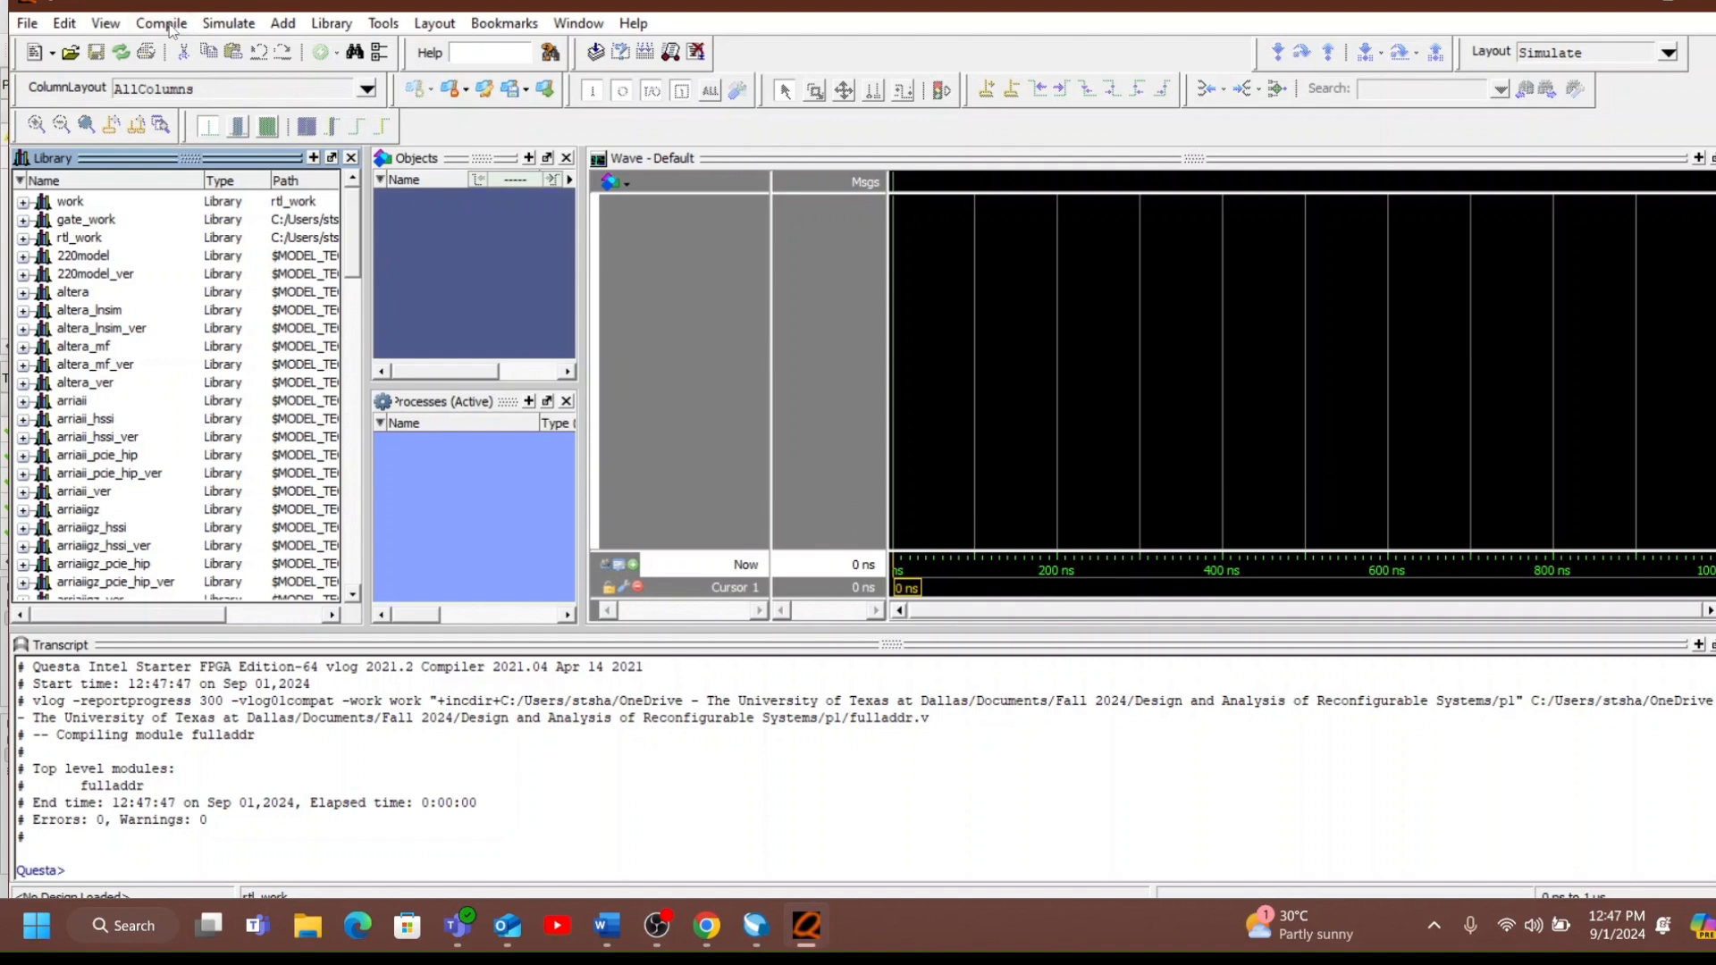
Compile the testbench source fulladder_tb from the p1 folder into the work library and close the Compile Source Files dialog.
click(170, 25)
click(183, 43)
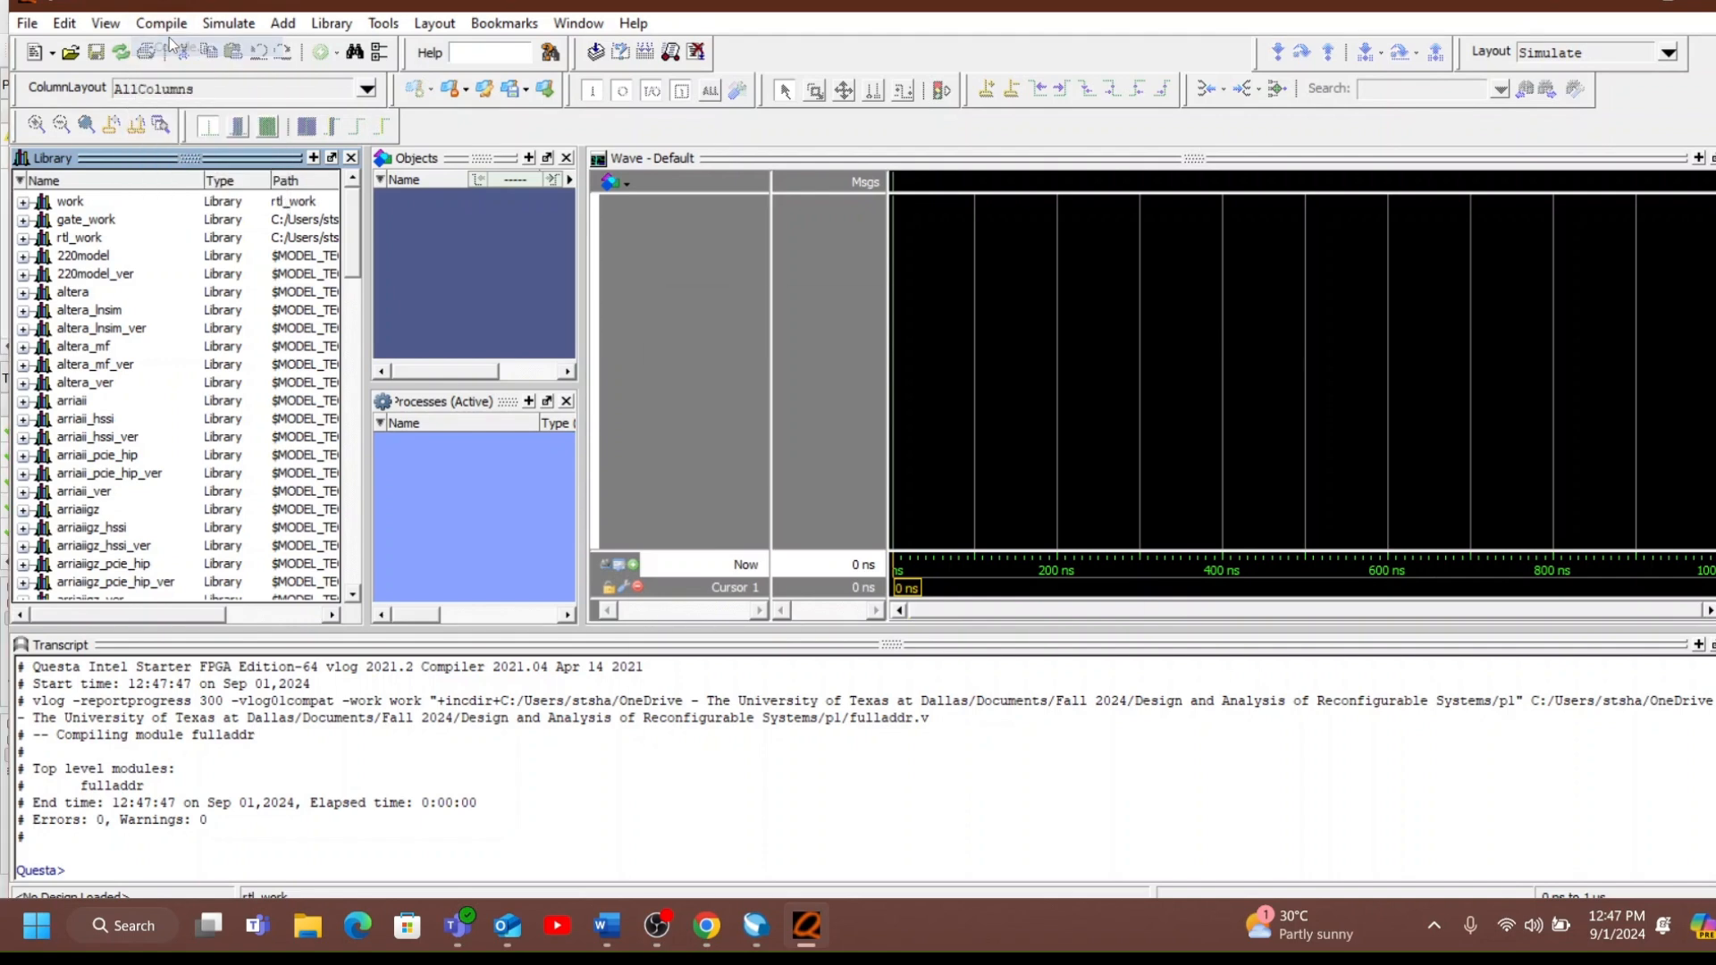
click(1118, 420)
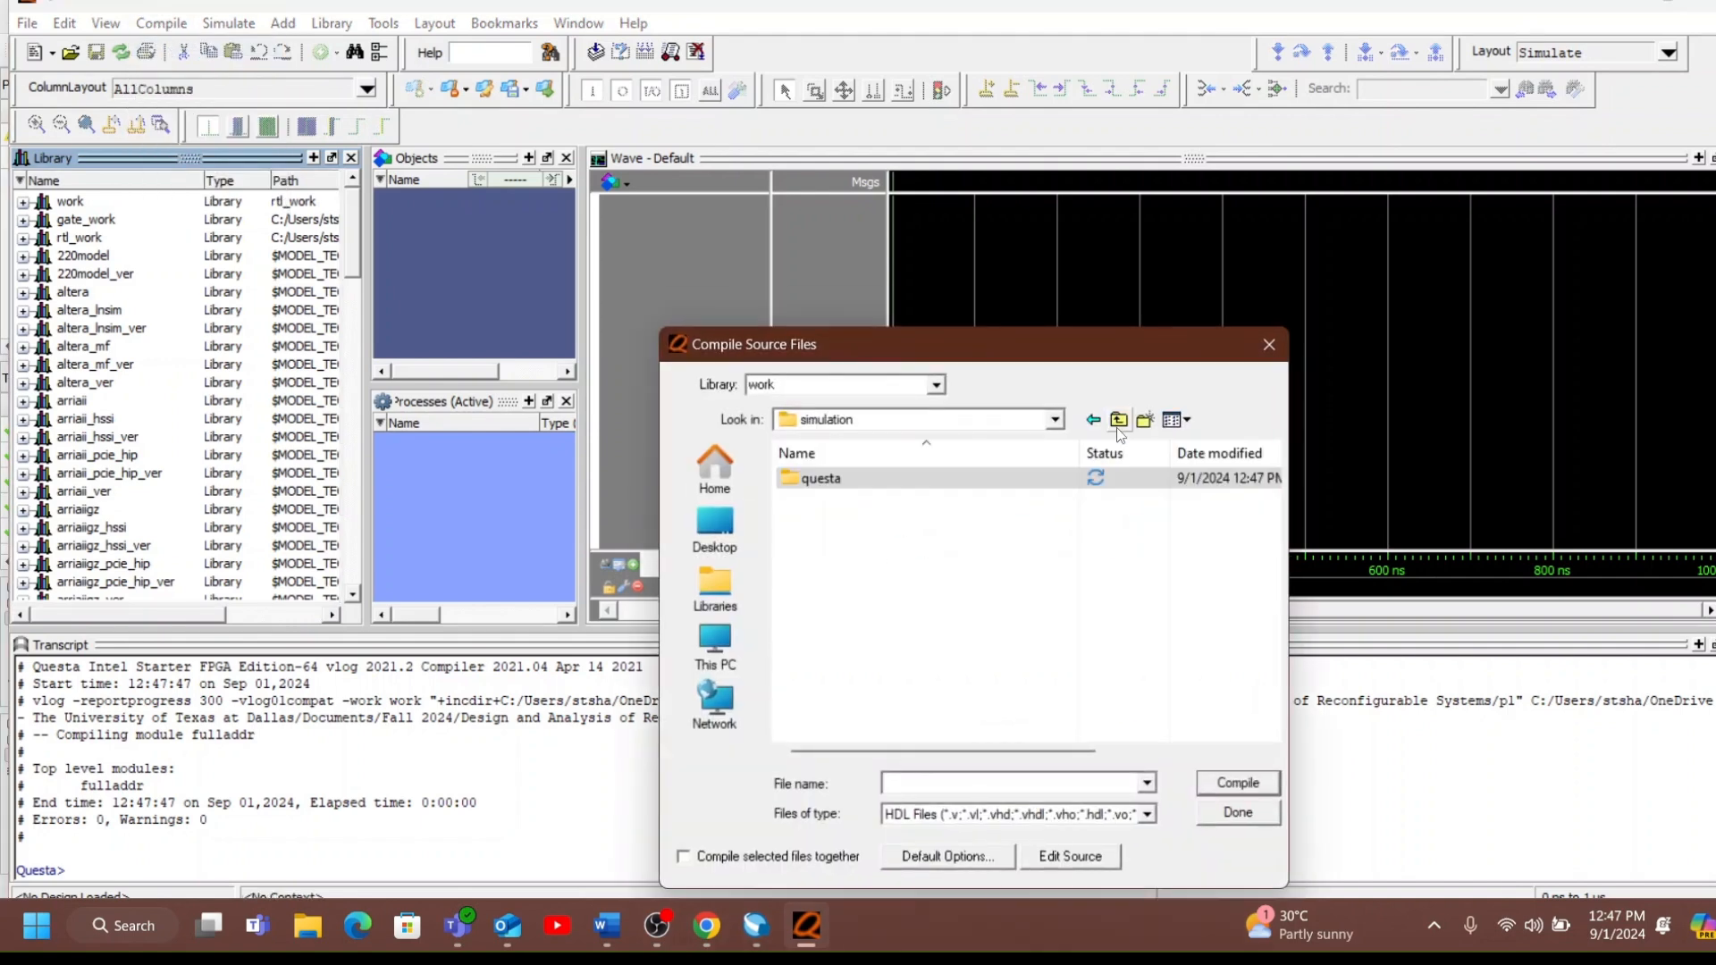
click(1119, 427)
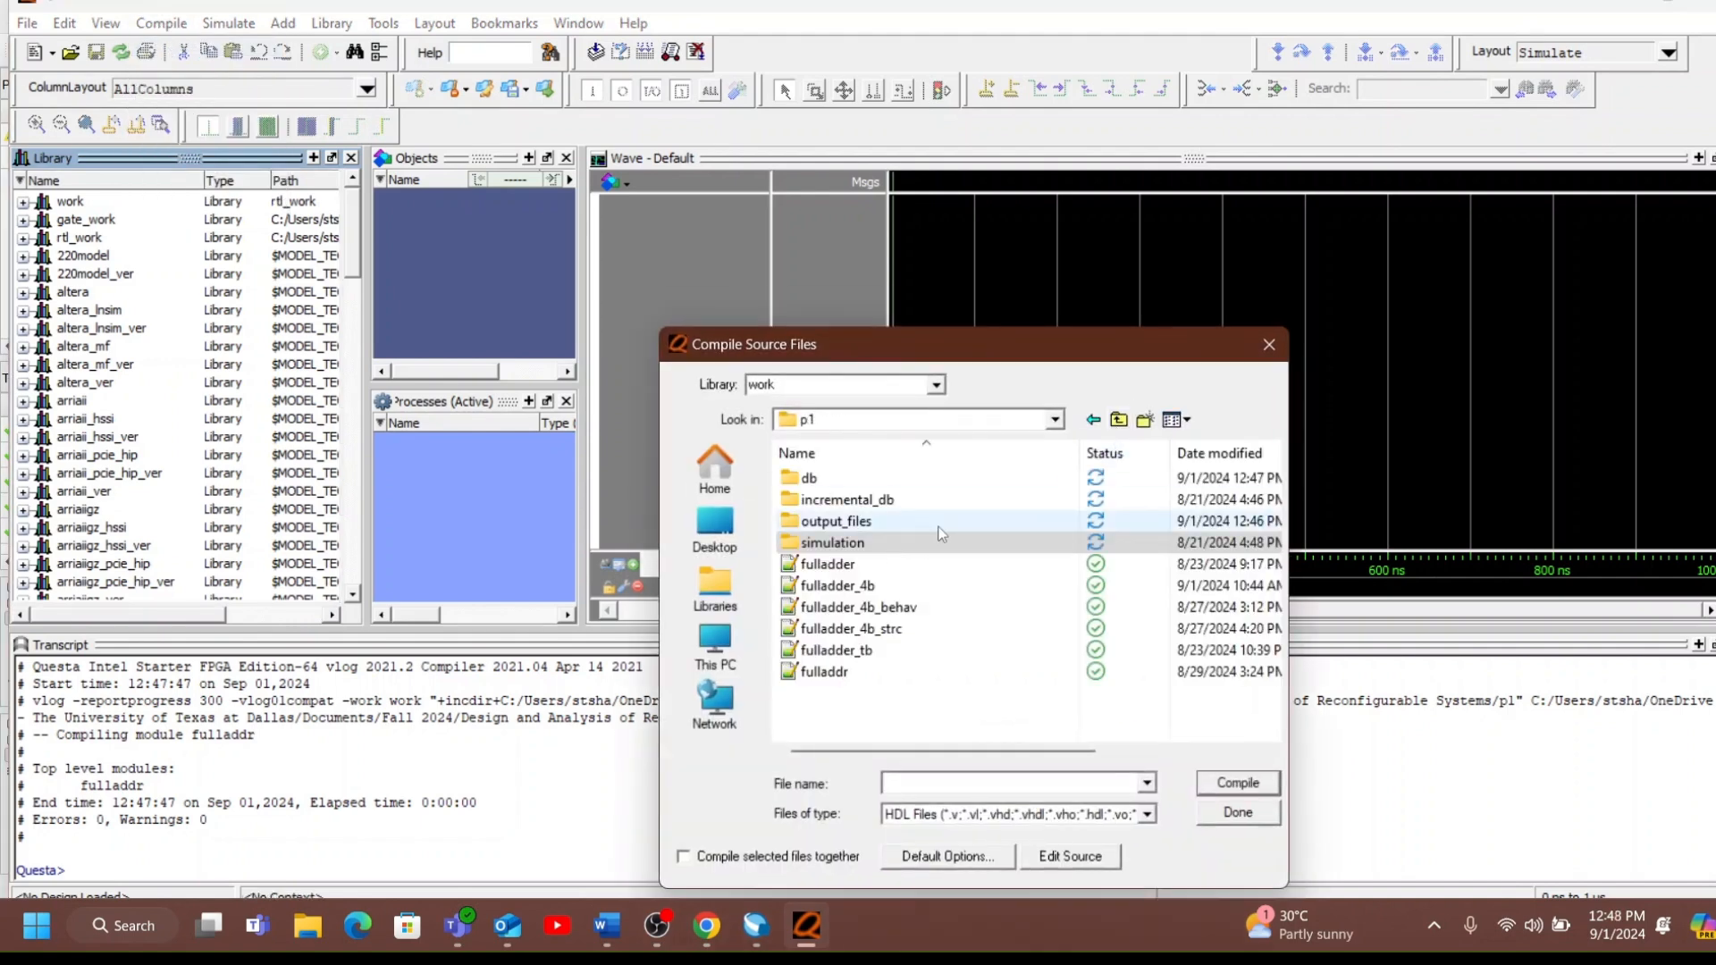
click(927, 651)
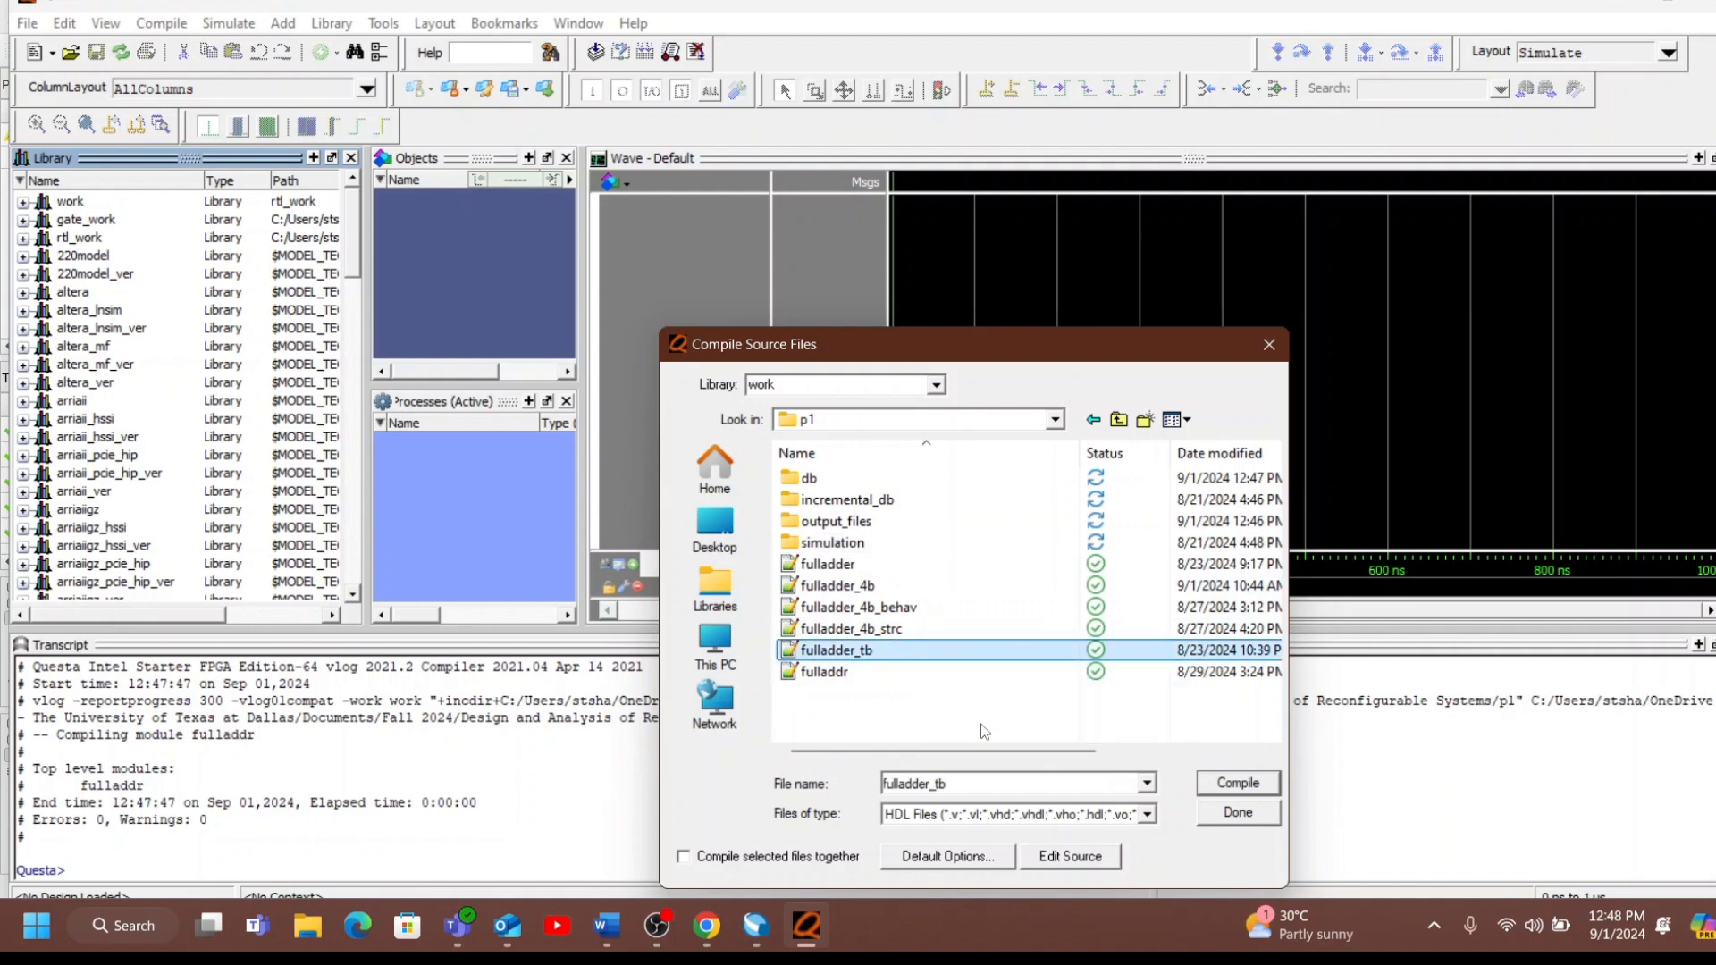
click(1226, 788)
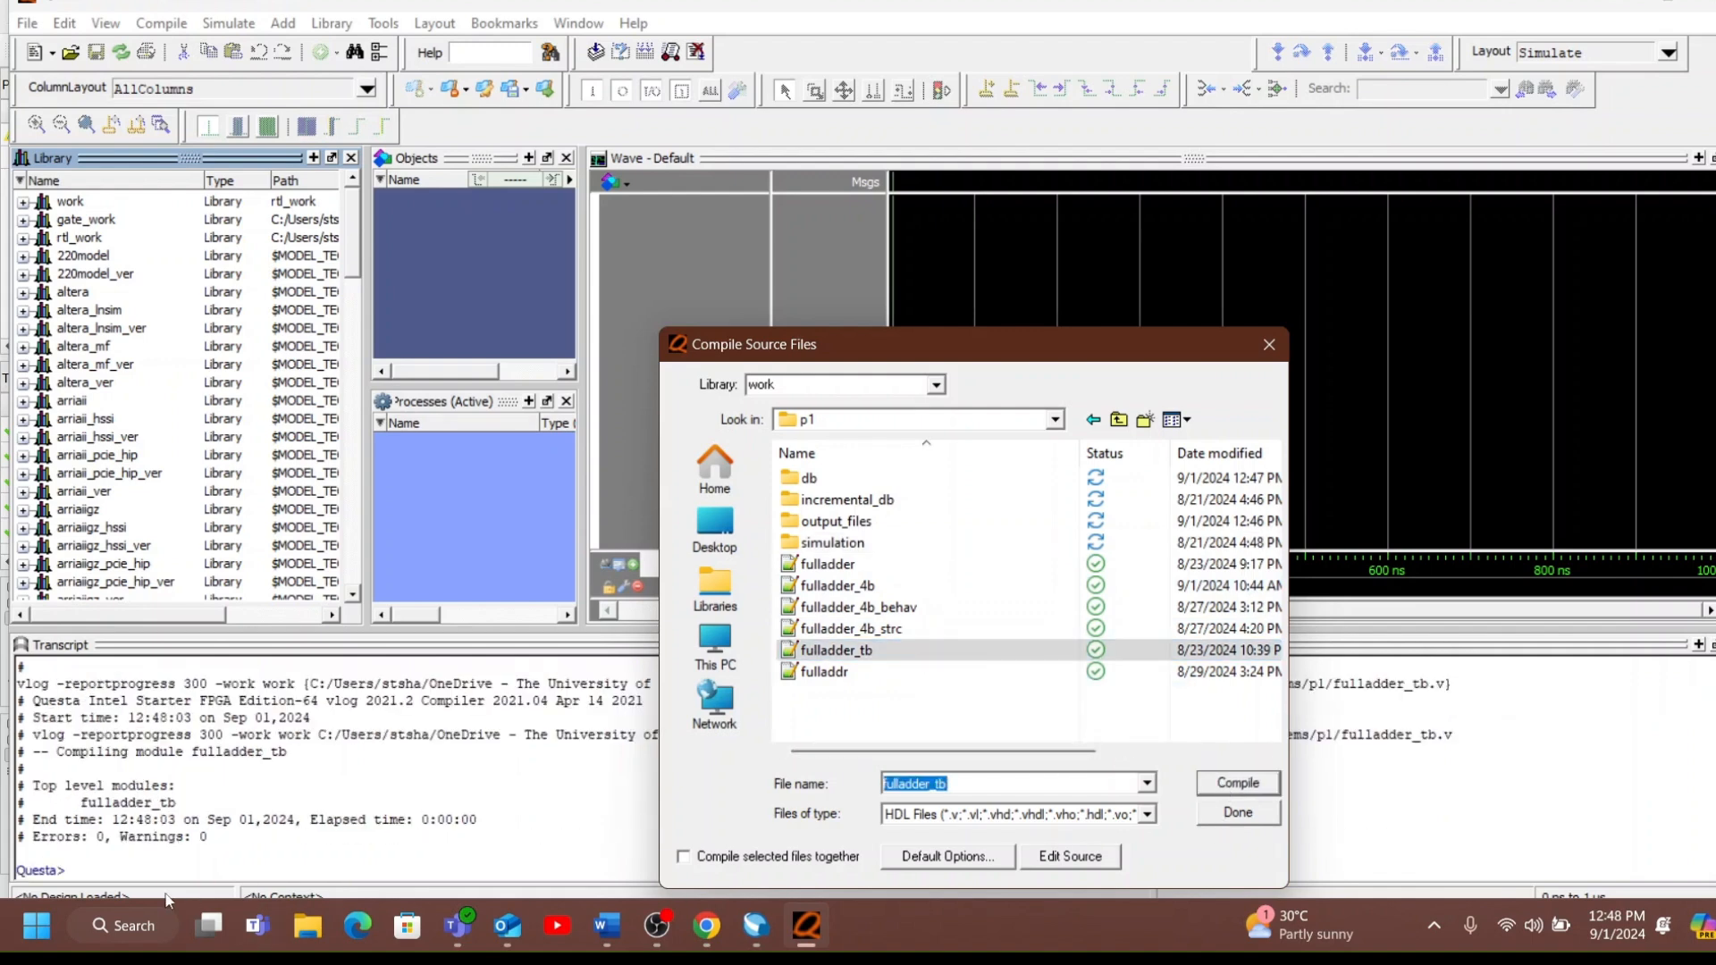
click(1221, 815)
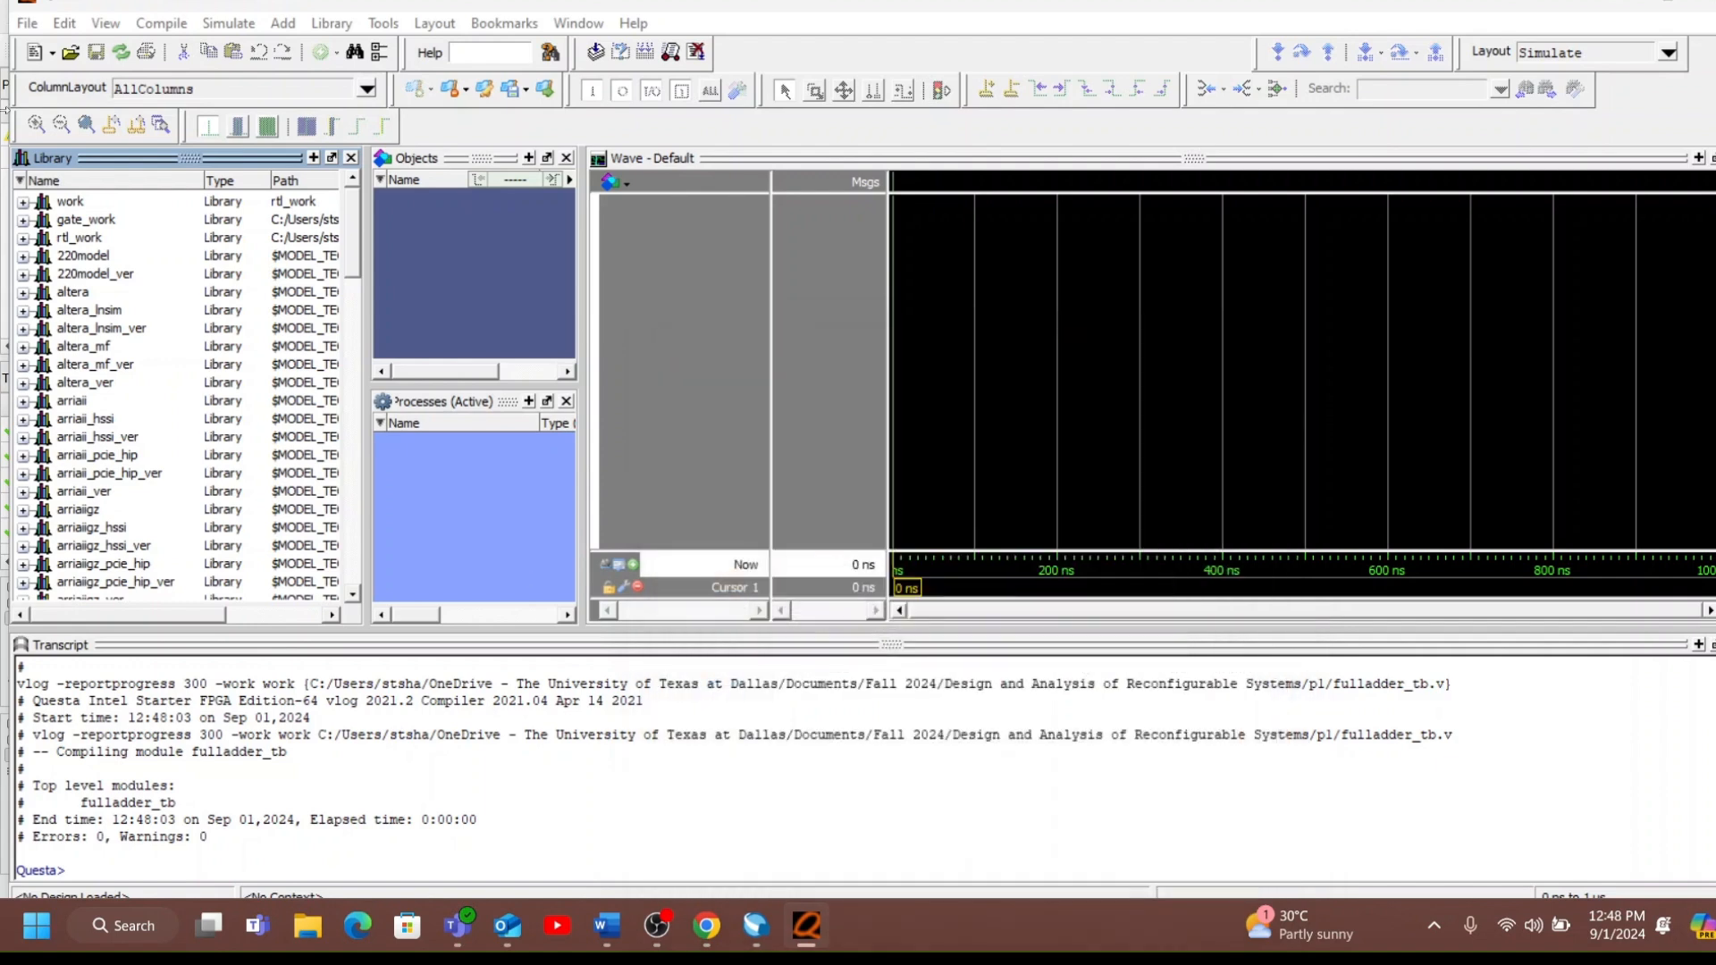
Start simulating the fulladder_tb module from the rtl_work library.
click(23, 237)
click(143, 258)
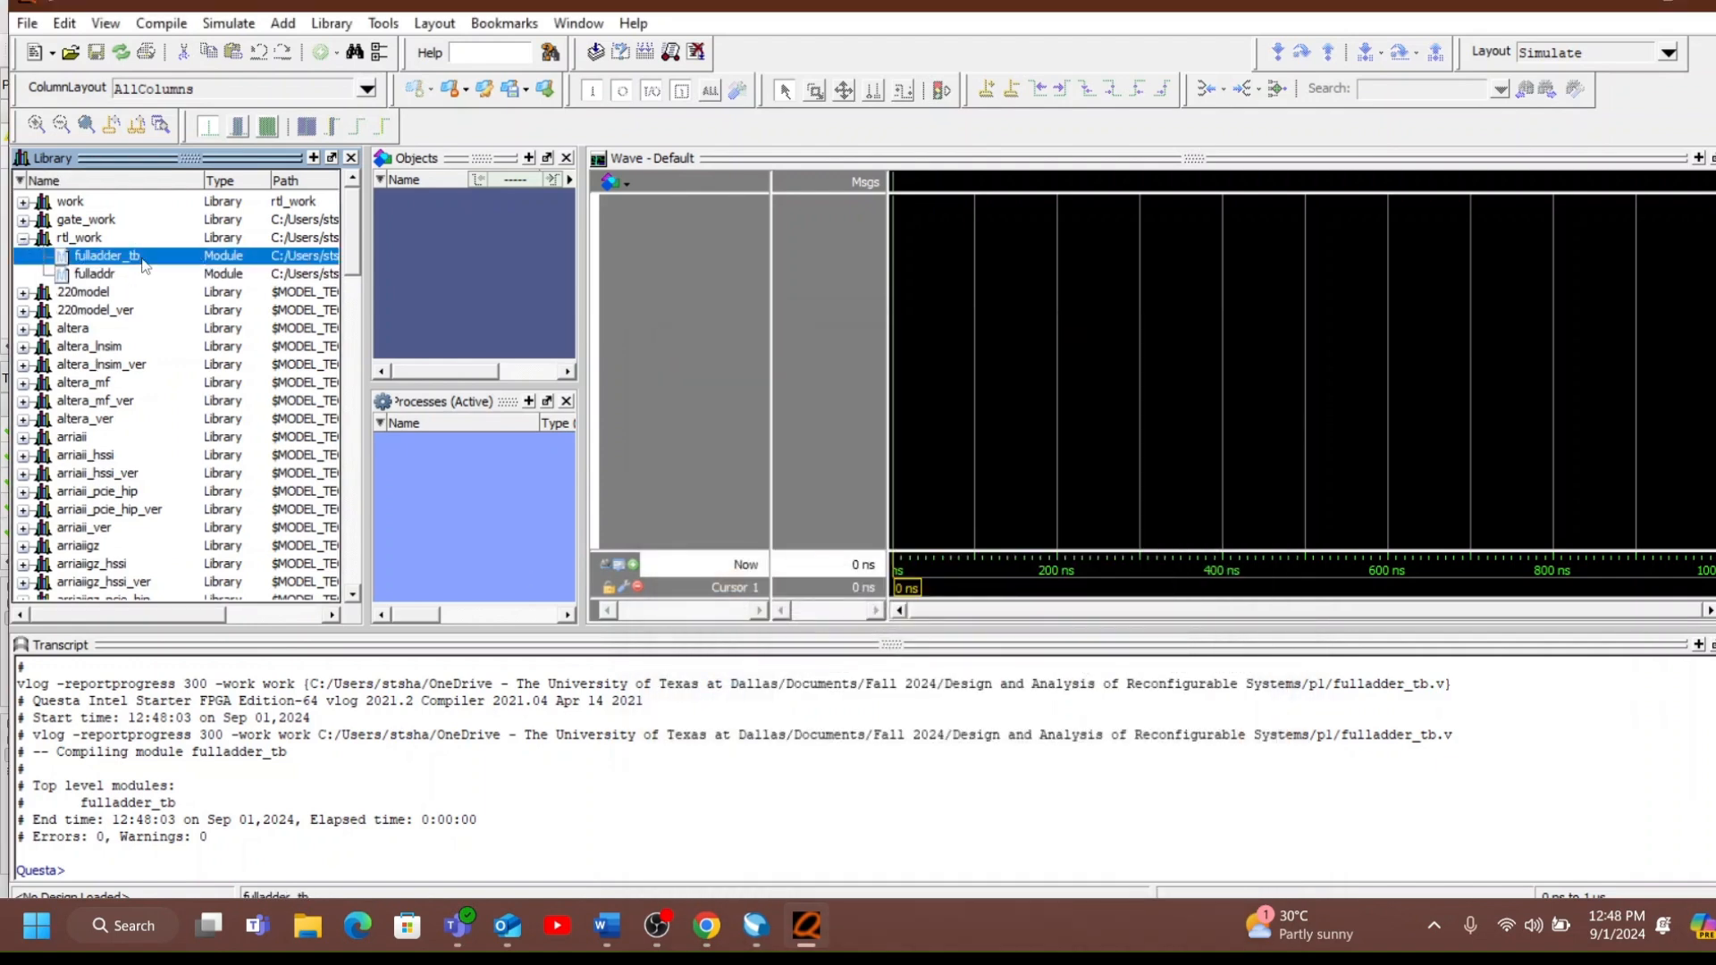
right_click(143, 258)
click(176, 270)
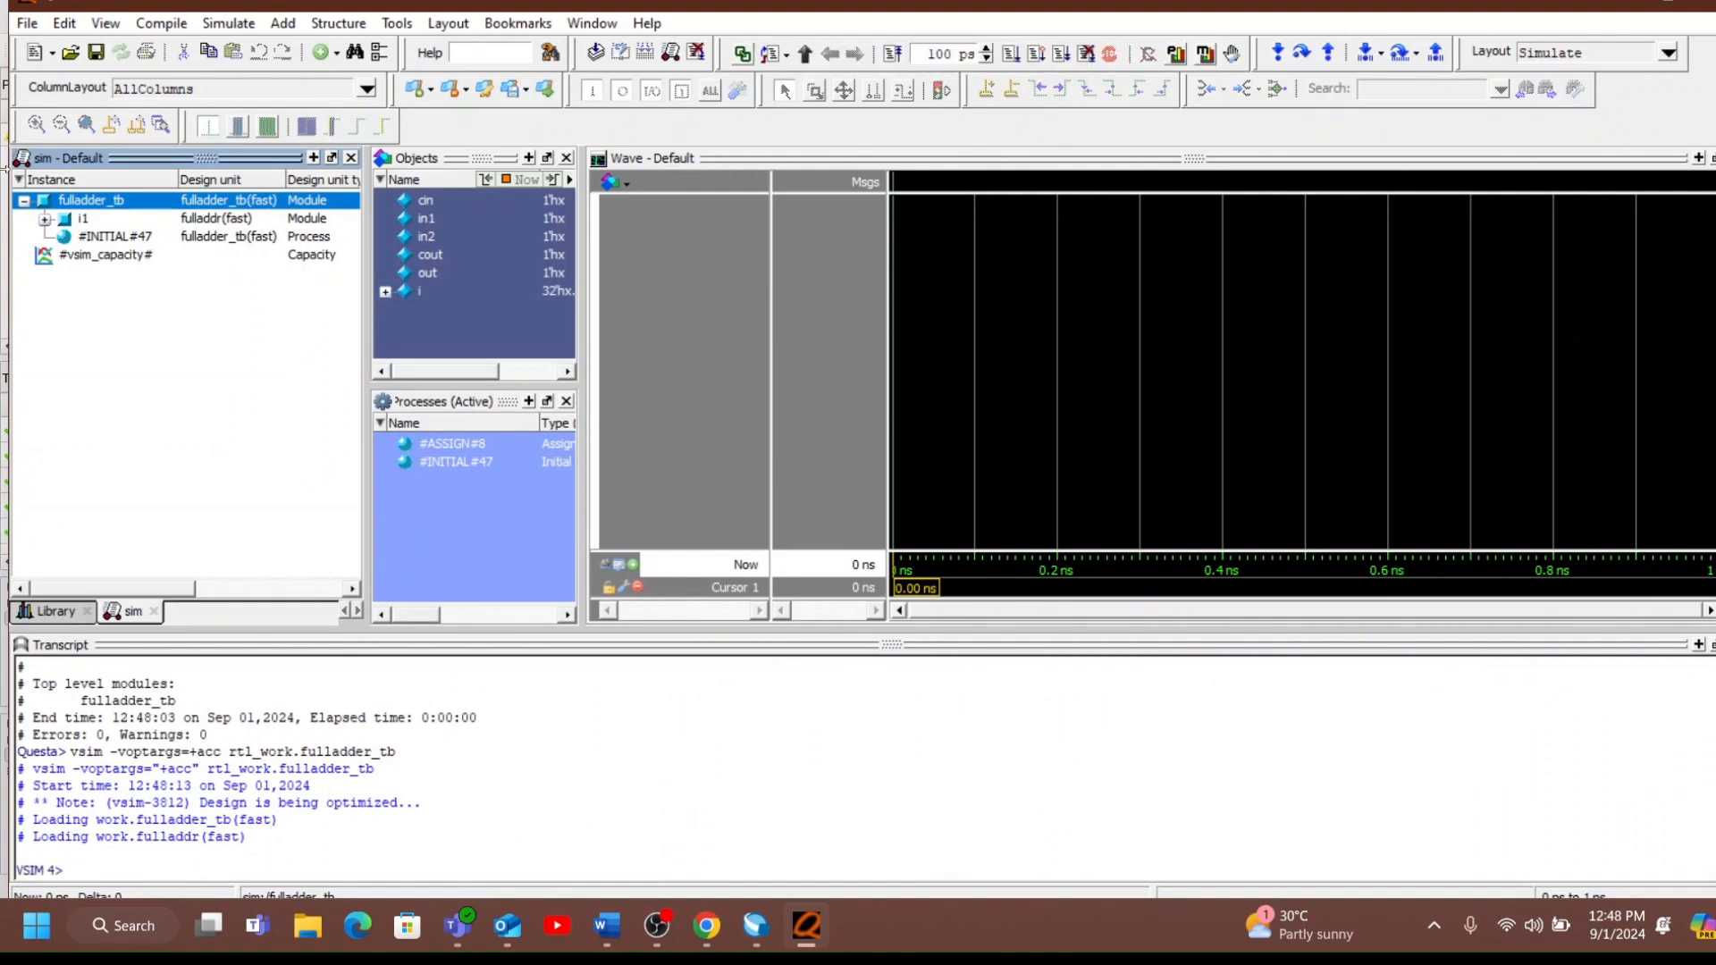
Add the signals cin, in1, in2, cout and out to the waveform and run the whole simulation.
click(442, 198)
drag(461, 225, 703, 269)
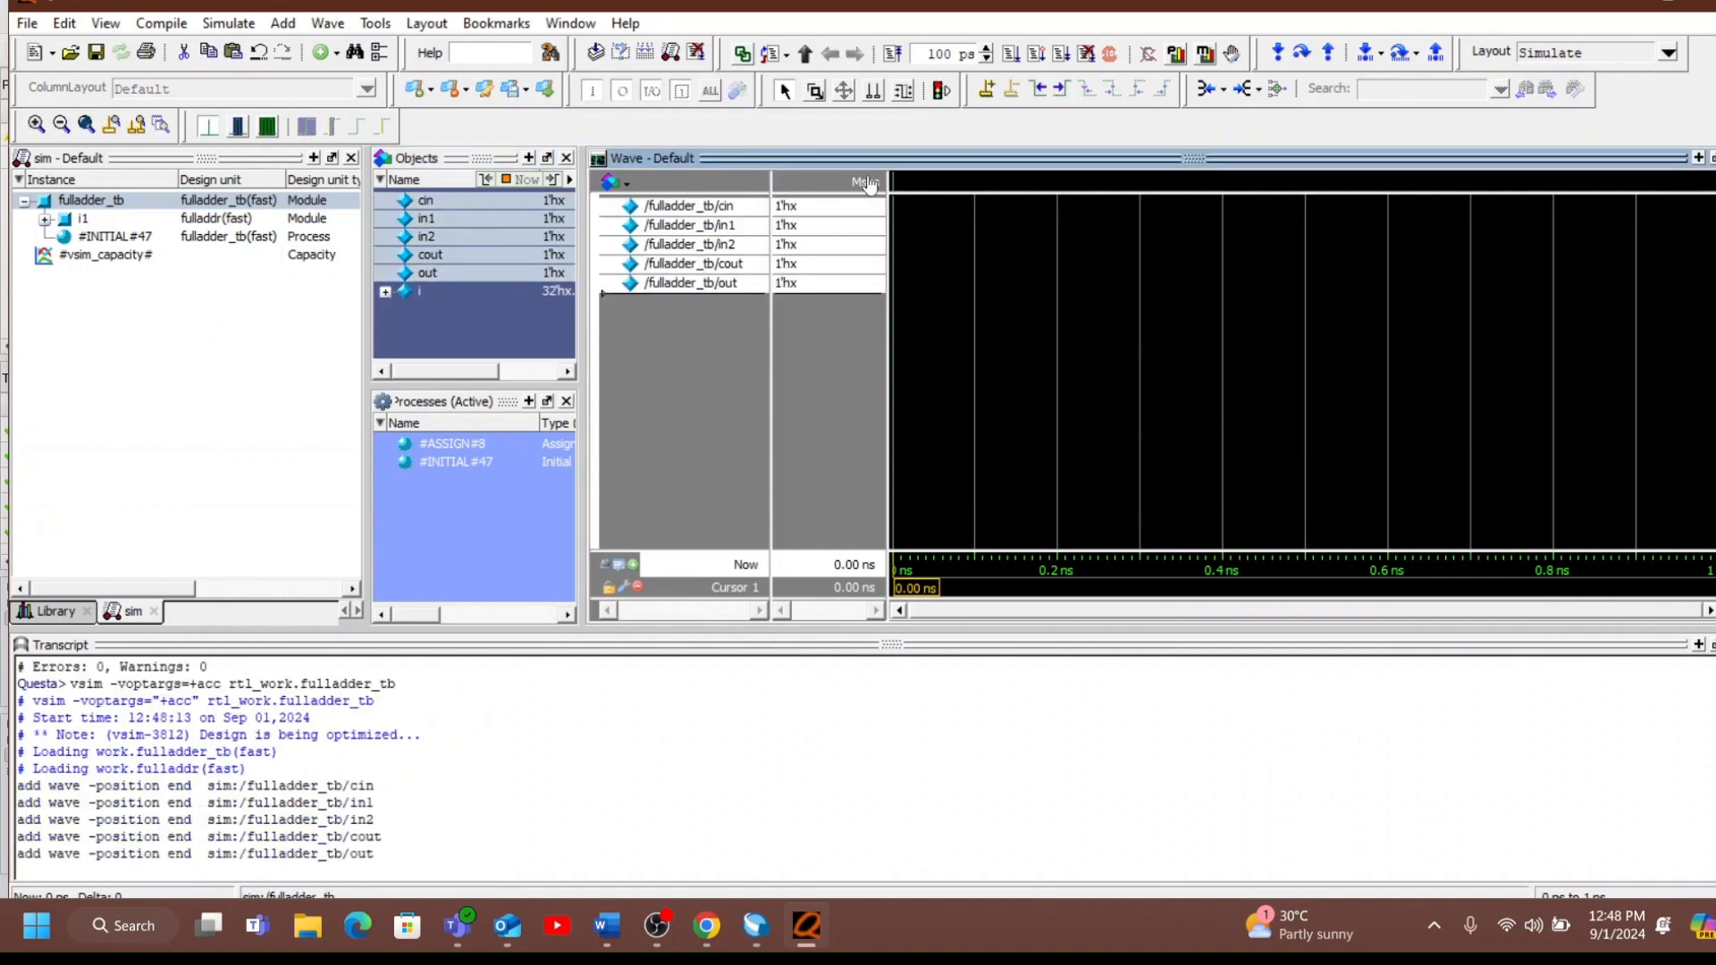
click(1062, 59)
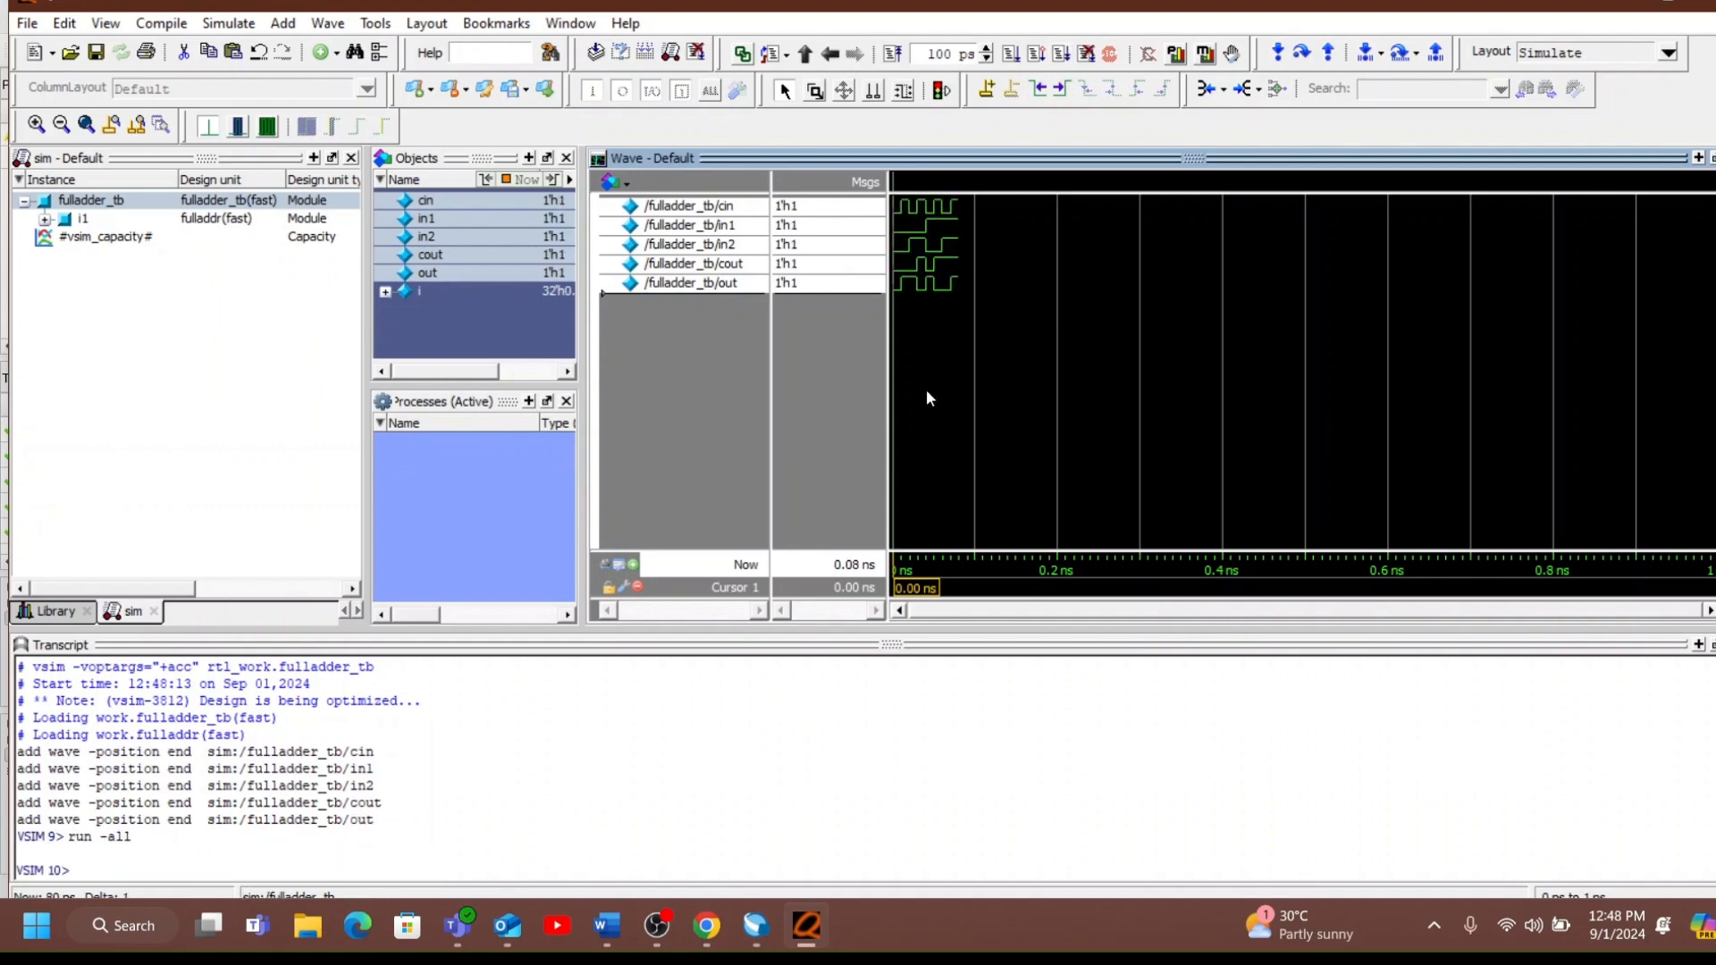
Place the waveform cursor at about 0.04 ns to inspect the full adder signals there.
click(931, 357)
drag(931, 357, 925, 357)
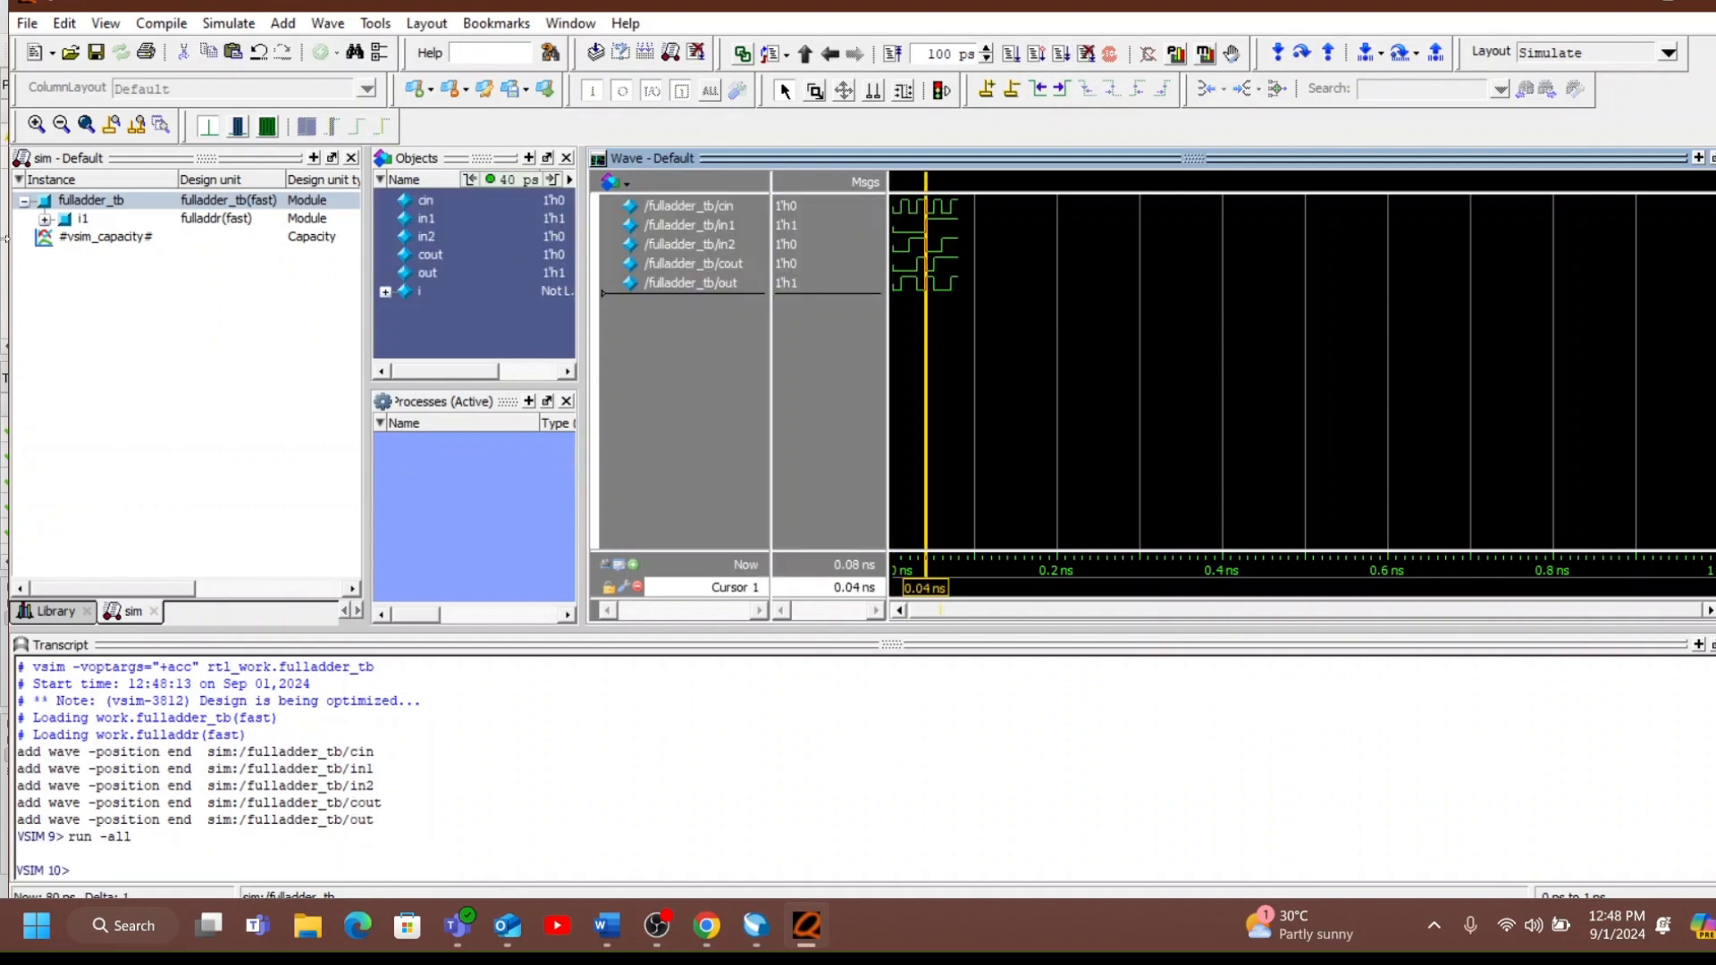
Fit the entire full adder waveform in view, review it, and quit the Questa simulator.
click(84, 127)
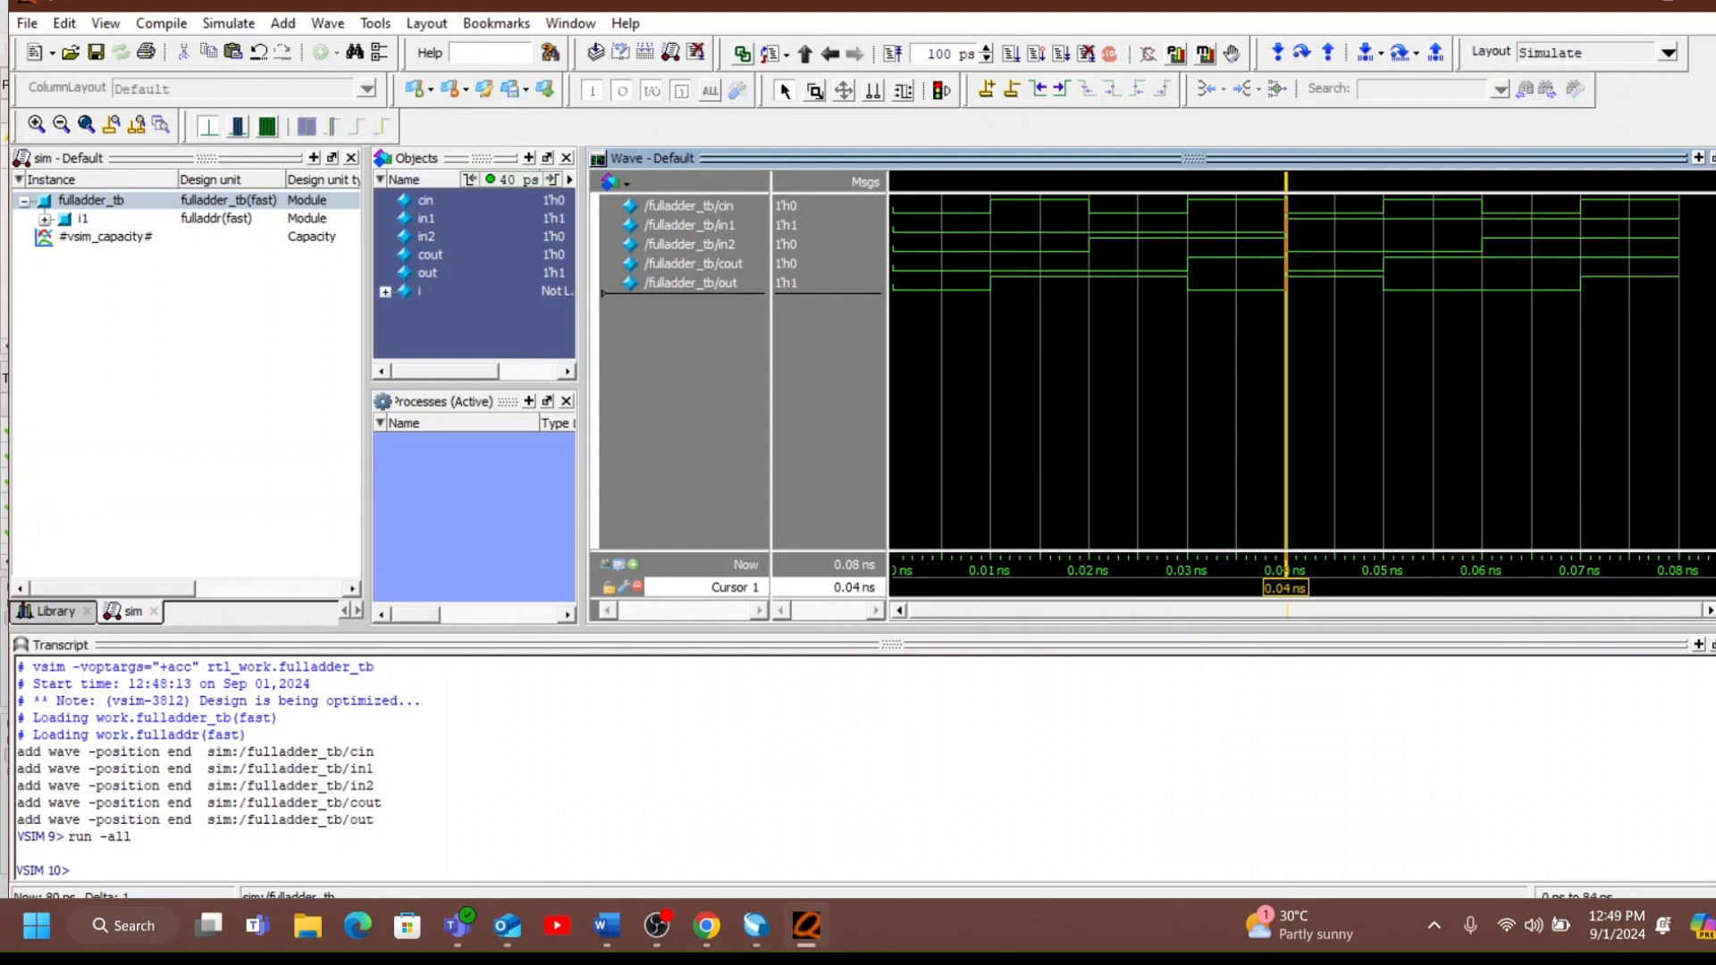
click(1704, 4)
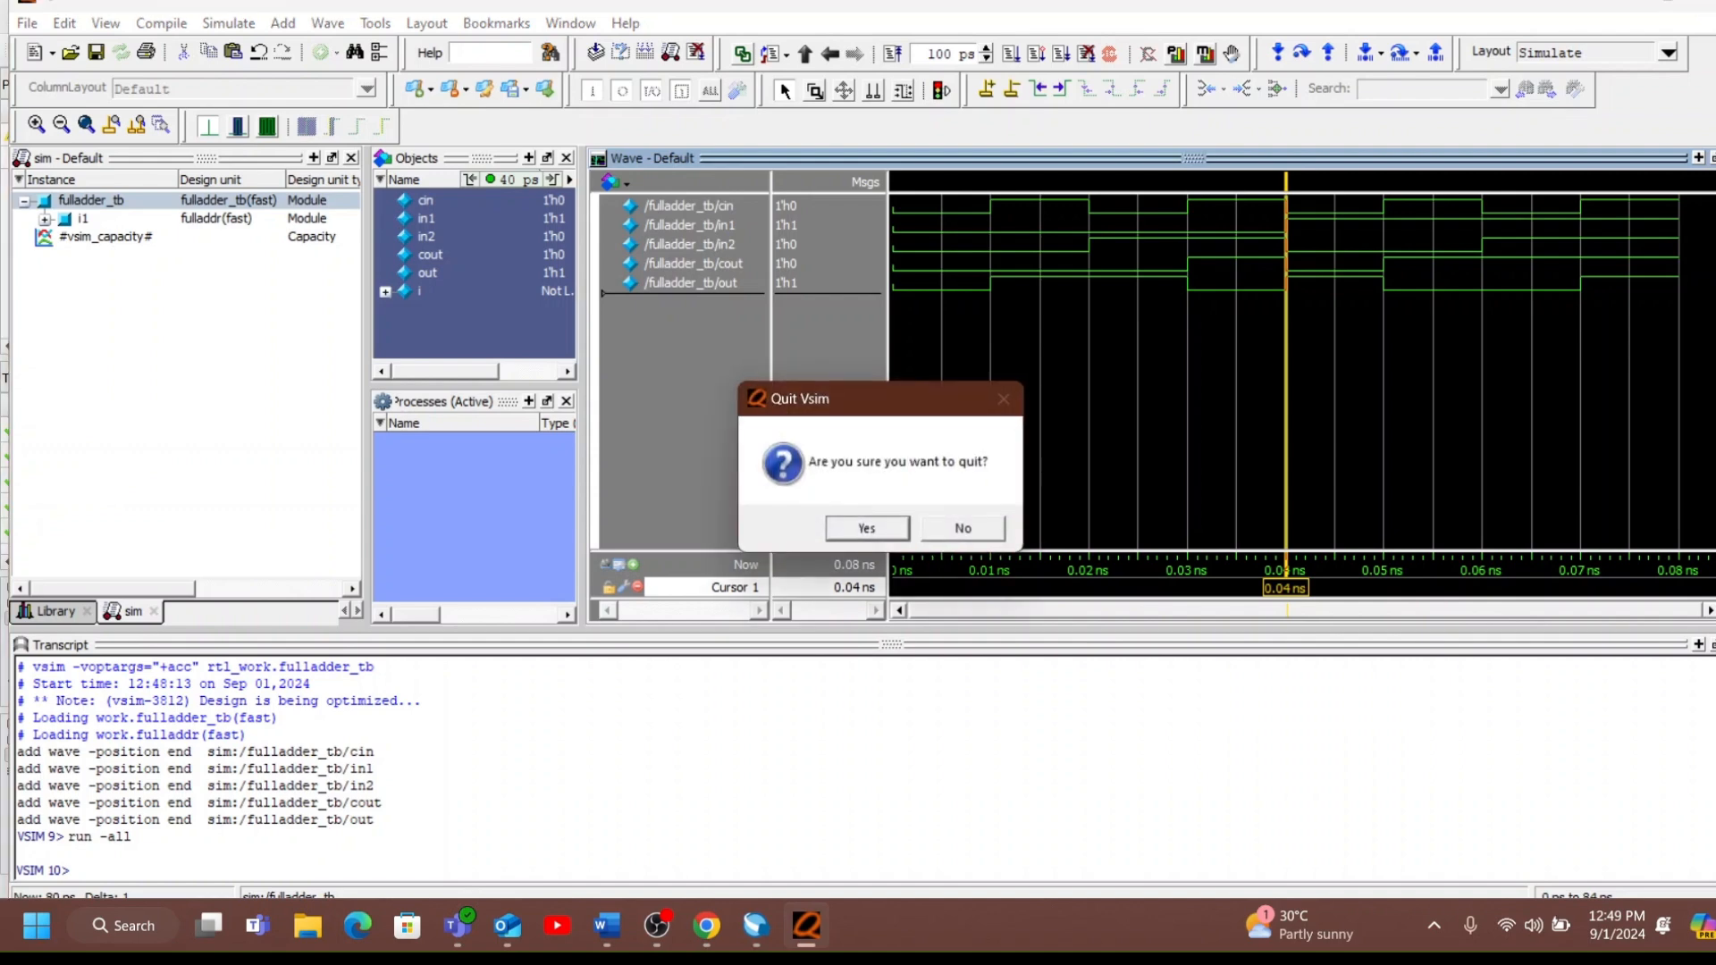
click(901, 530)
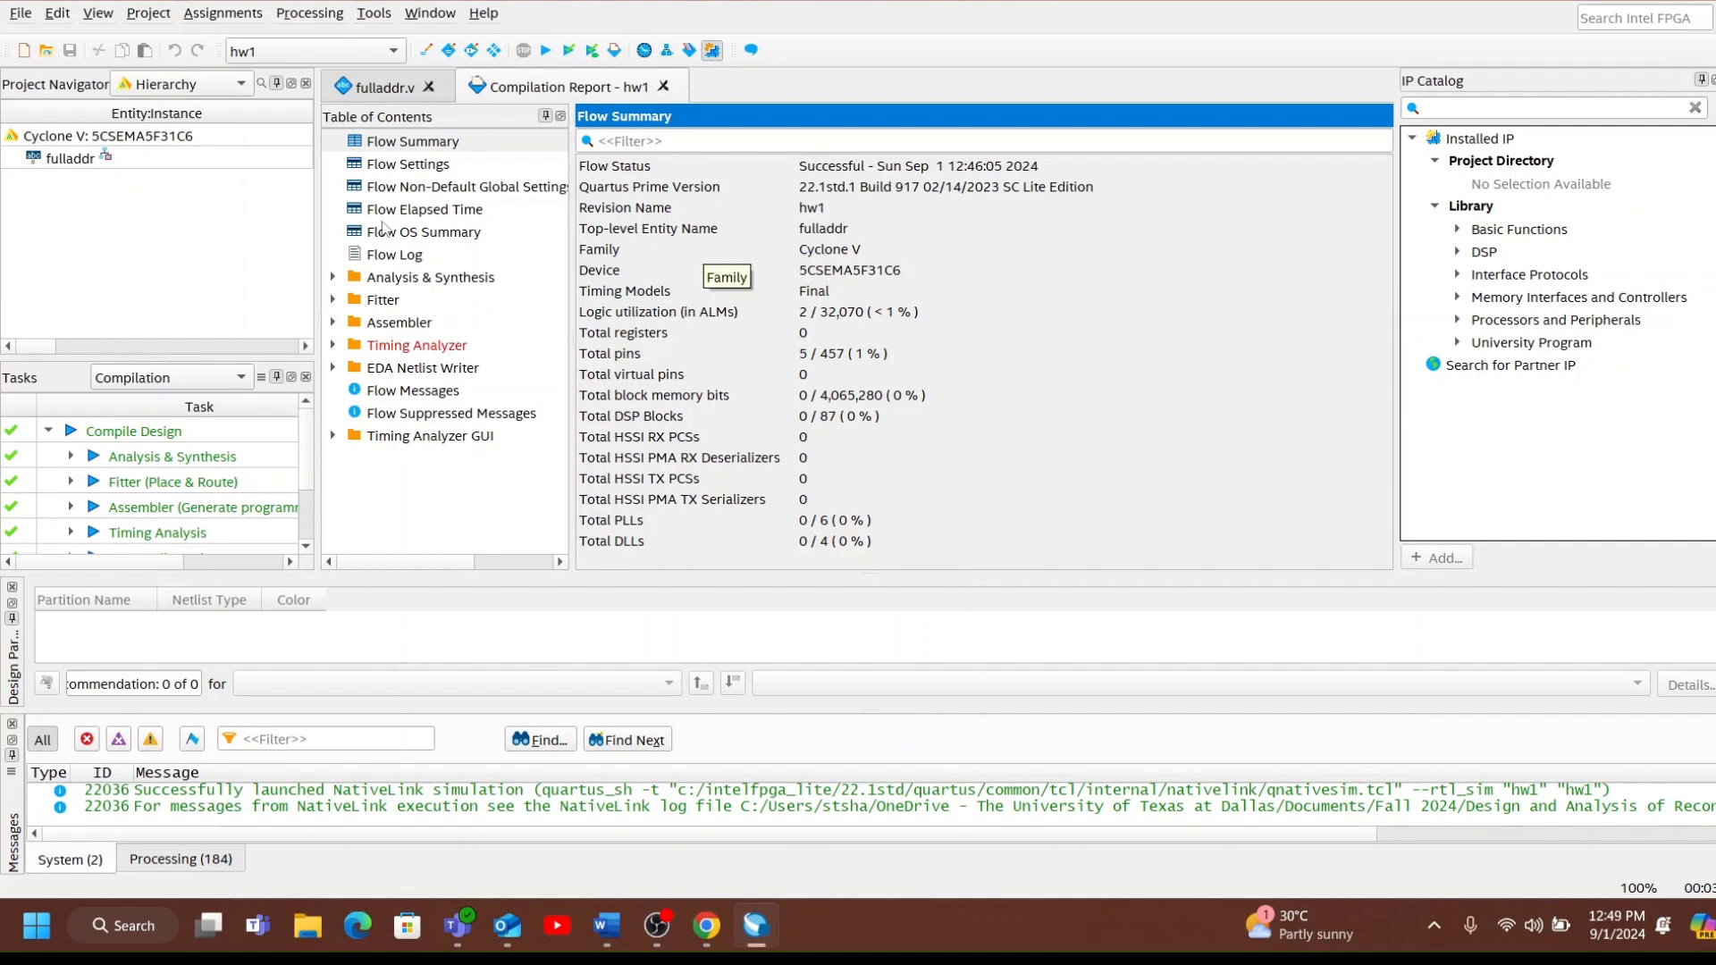
List the project's files in the Project Navigator and open the block diagram fulladdr_blk.bdf.
click(213, 85)
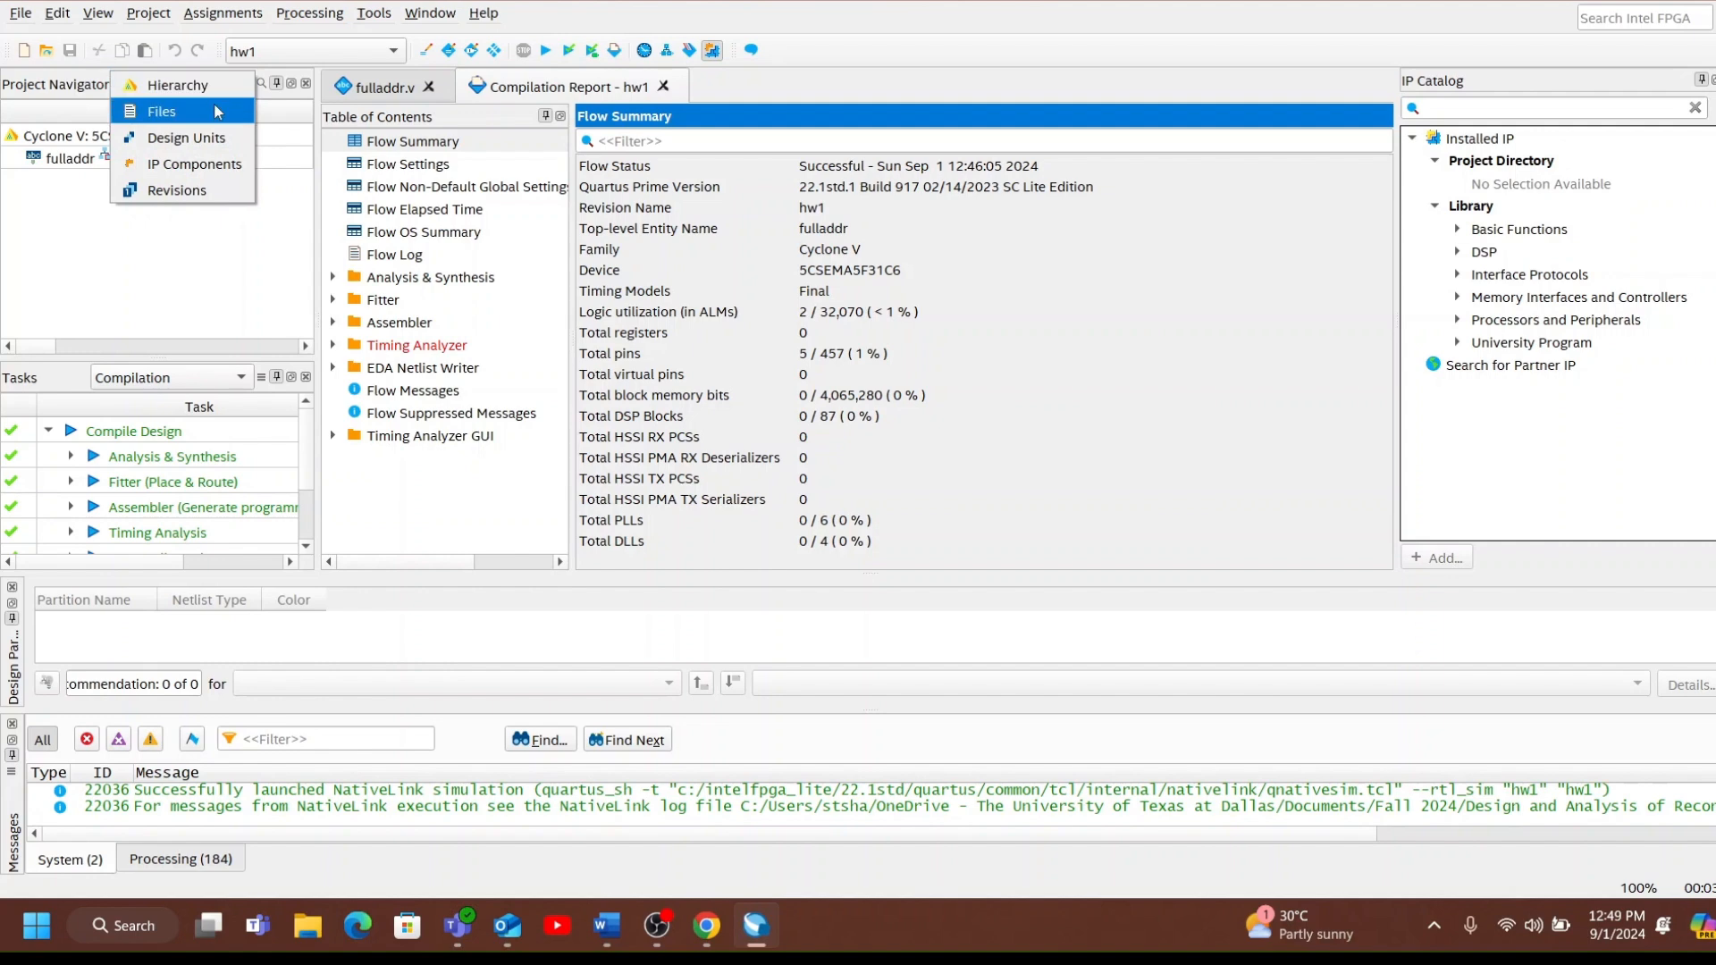
click(218, 112)
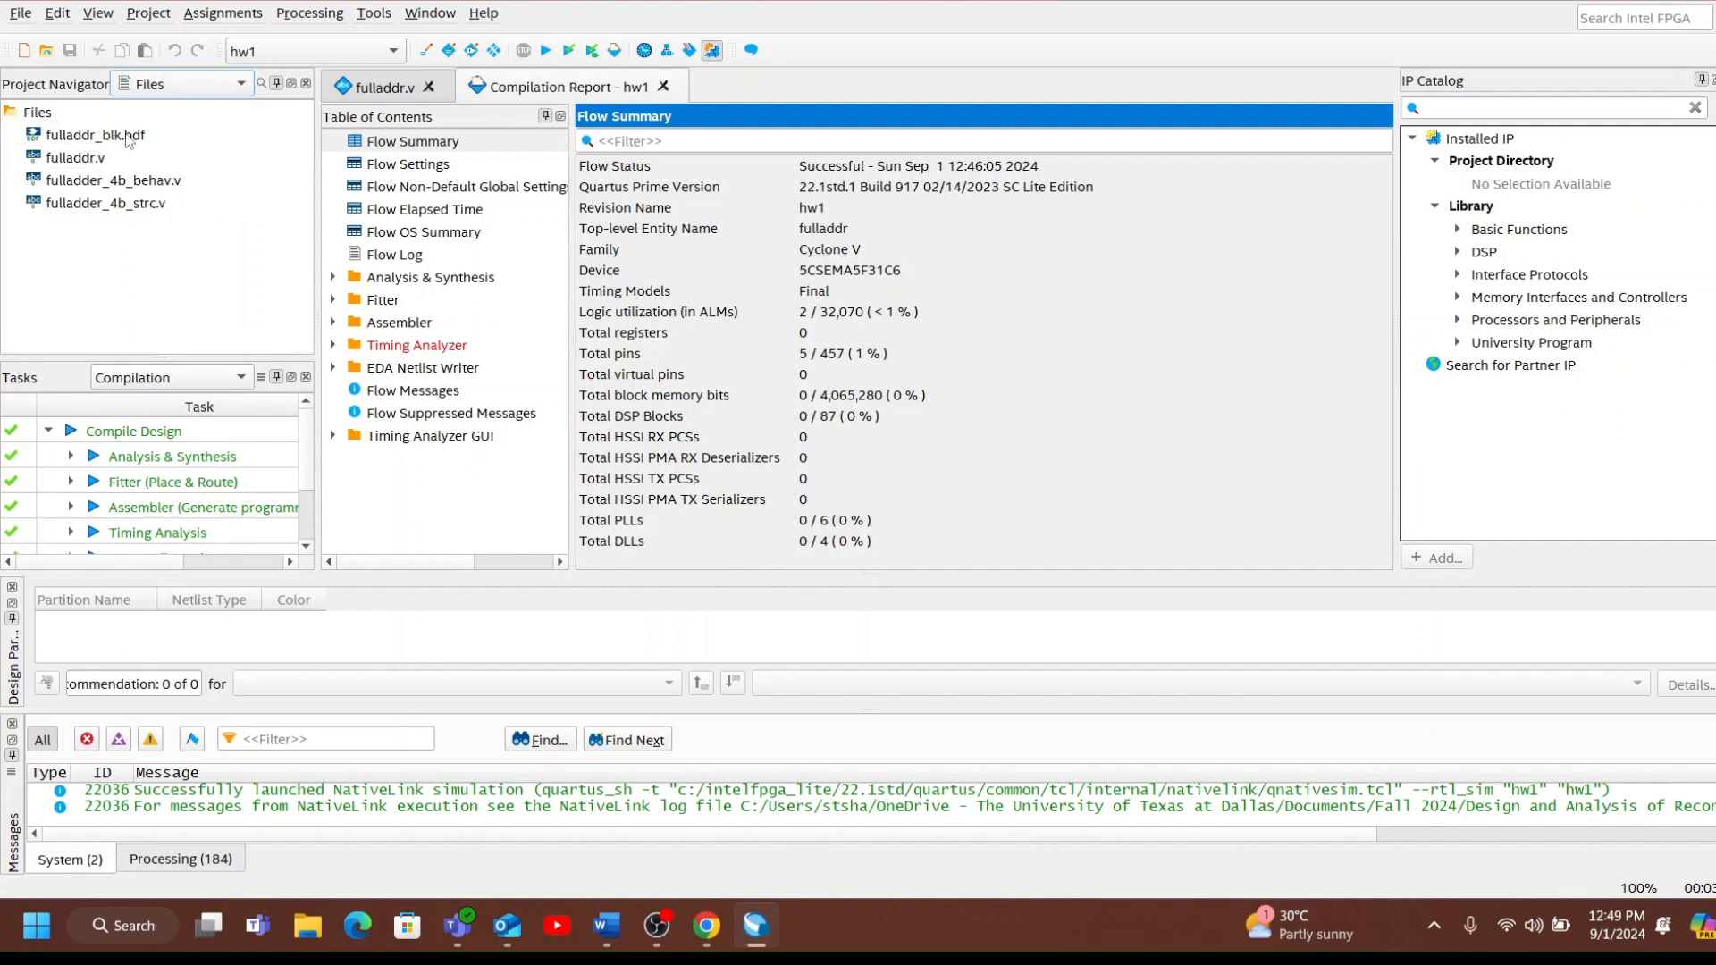
click(130, 137)
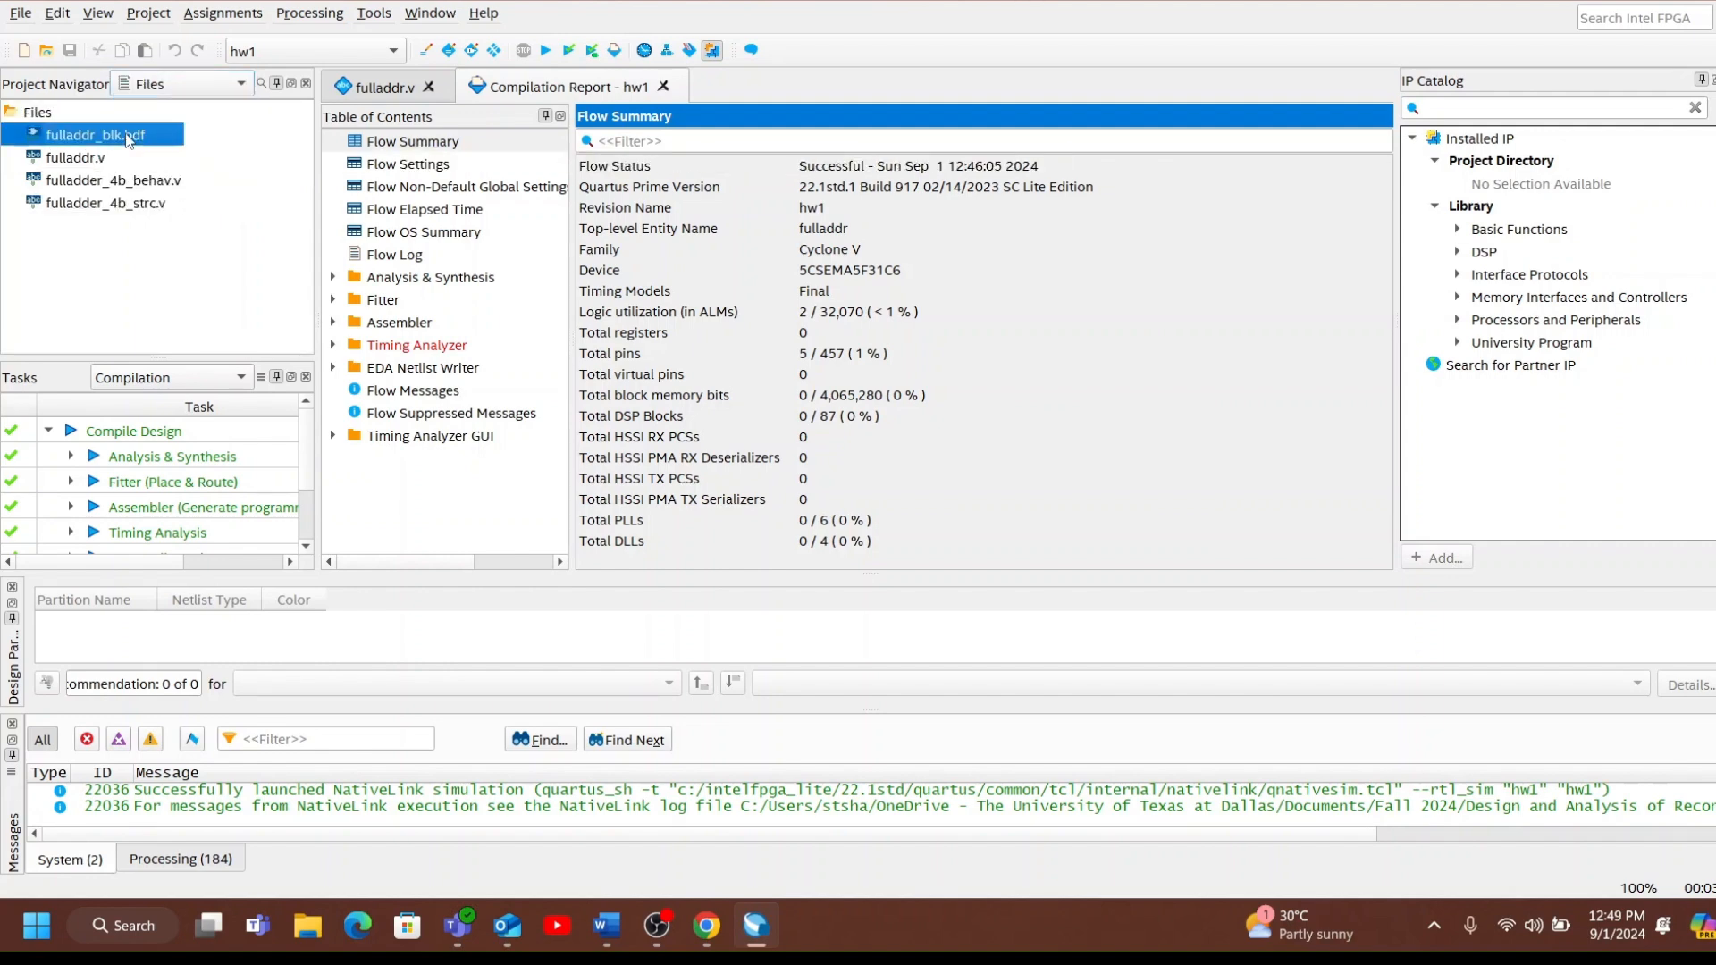
double_click(130, 137)
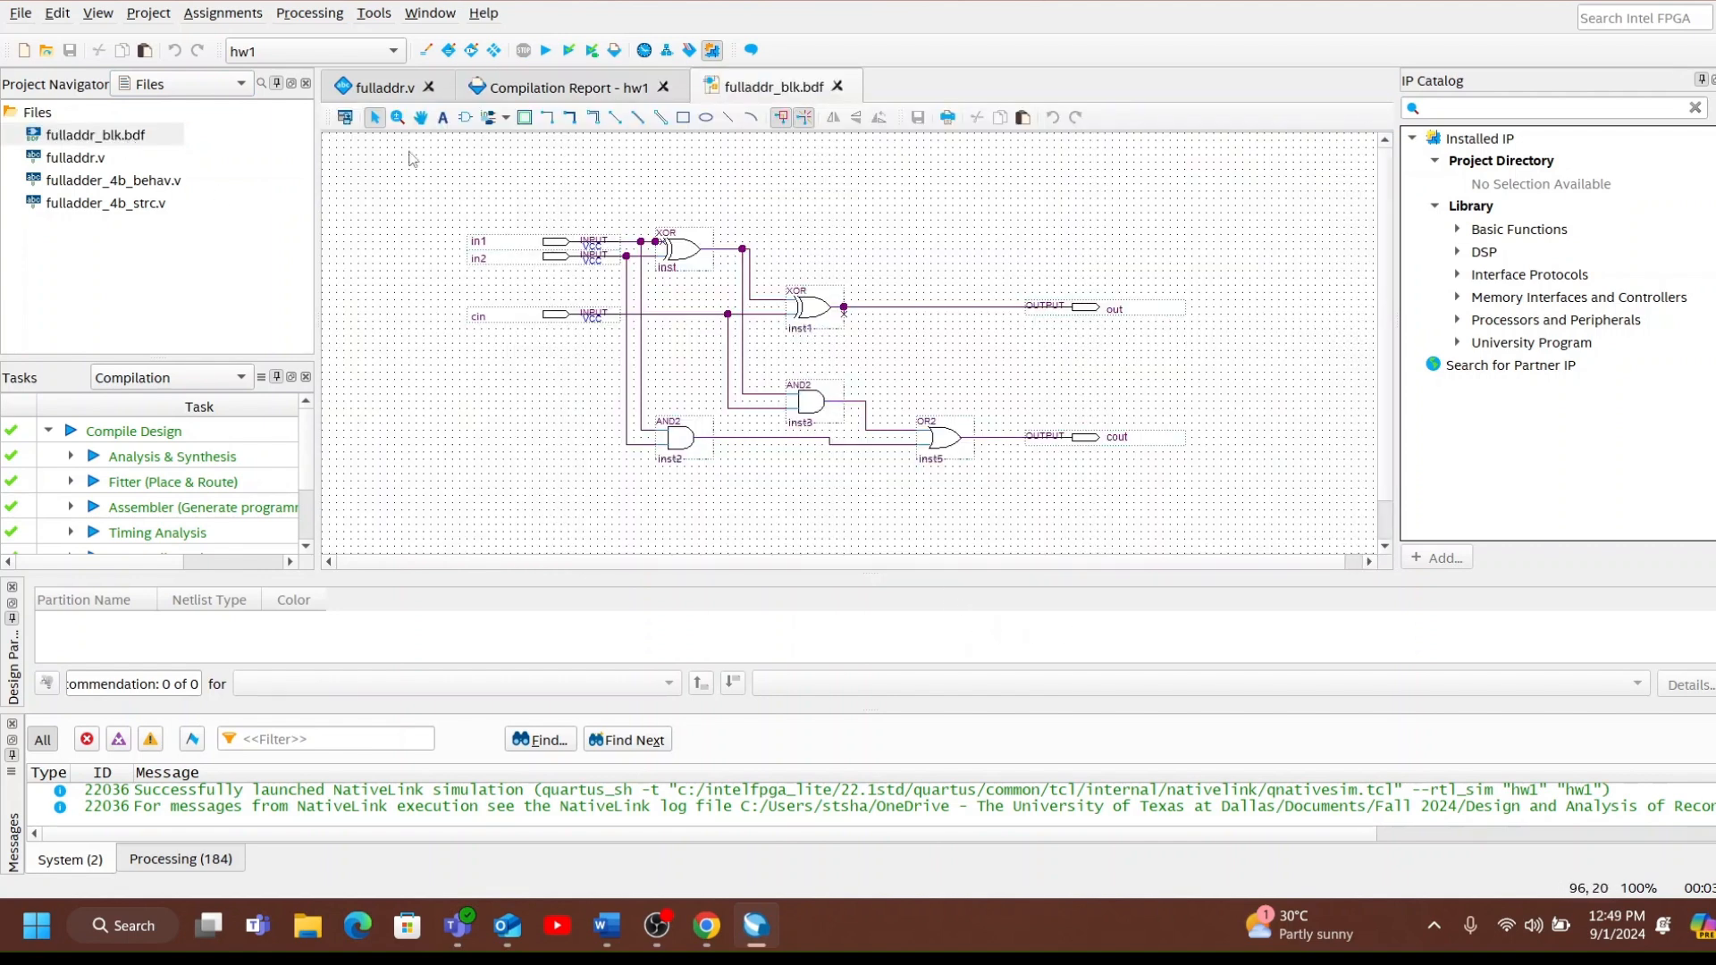
Set fulladdr_blk.bdf as the top-level entity and run a full compilation of the project.
right_click(114, 135)
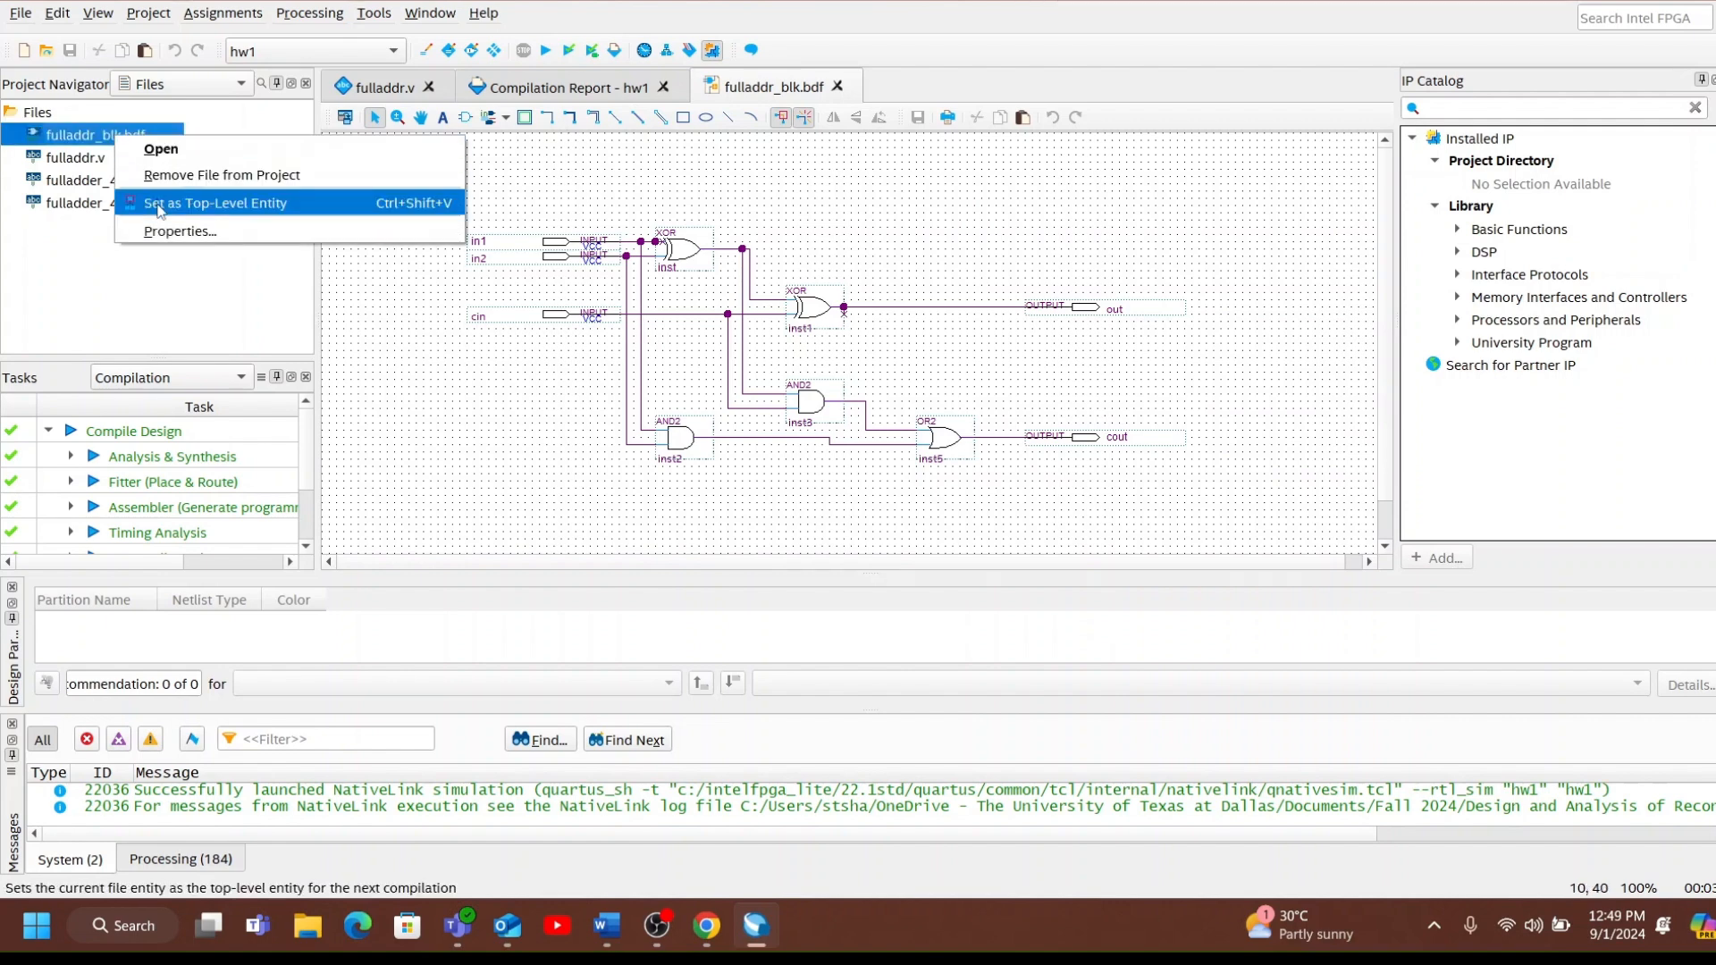
click(159, 209)
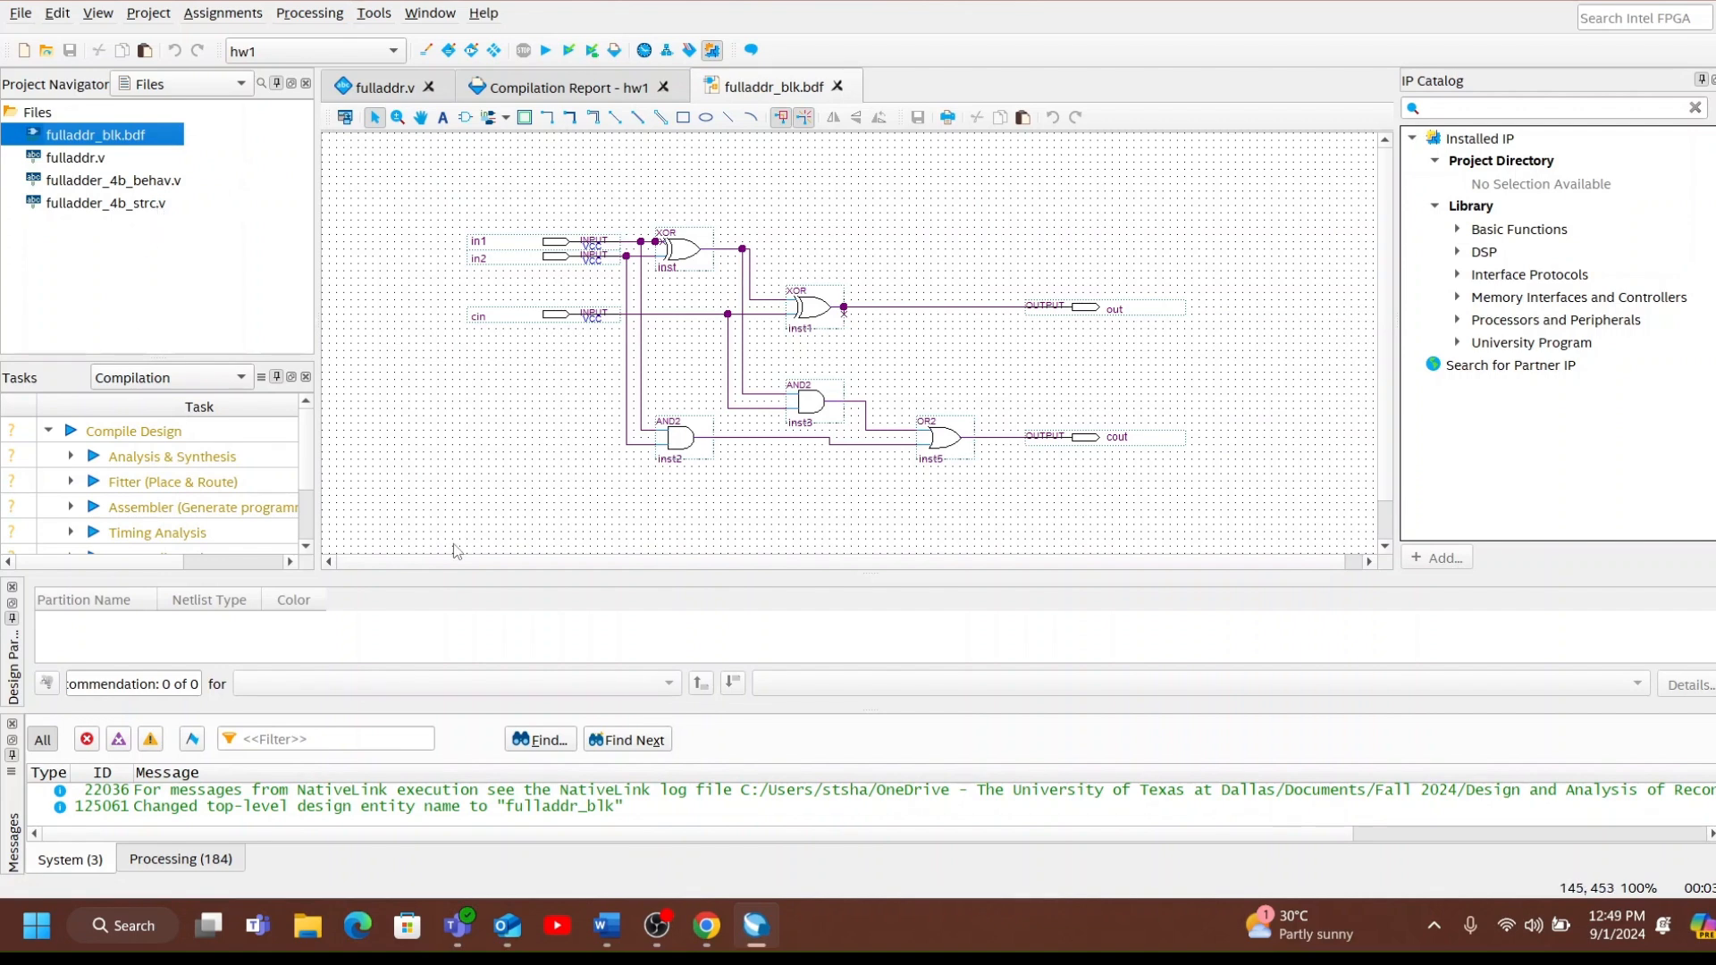
click(545, 54)
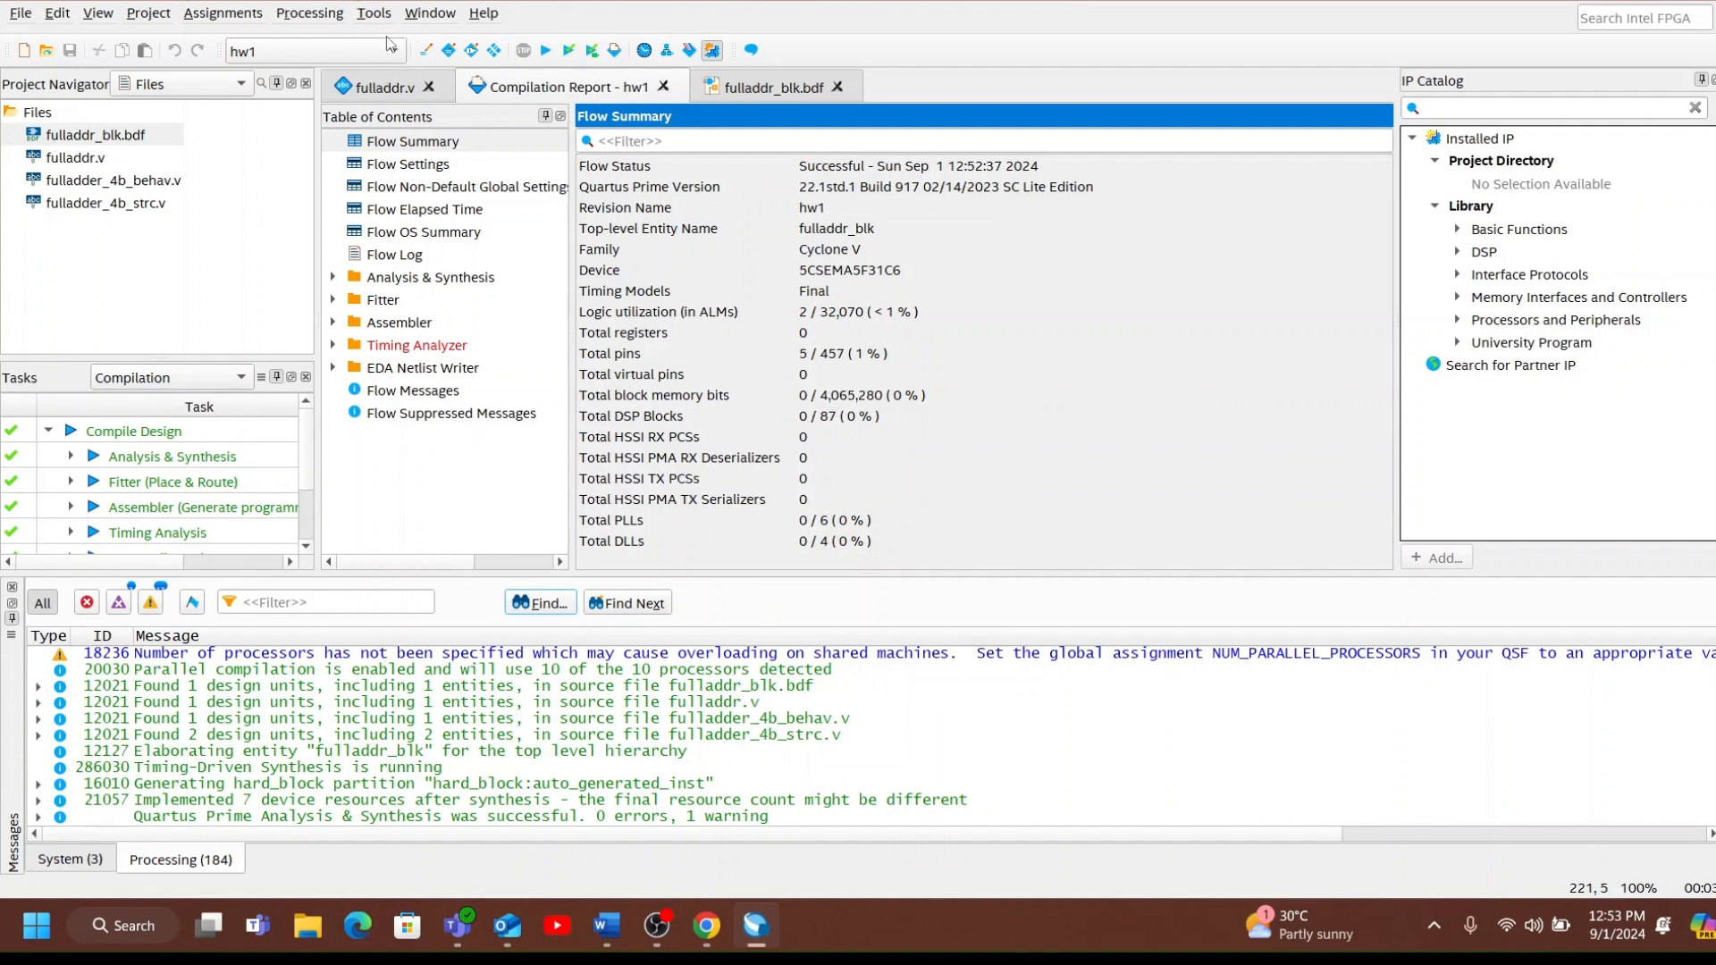
Launch the Timing Analyzer and create a timing netlist with the slow delay model for the compiled design.
click(374, 13)
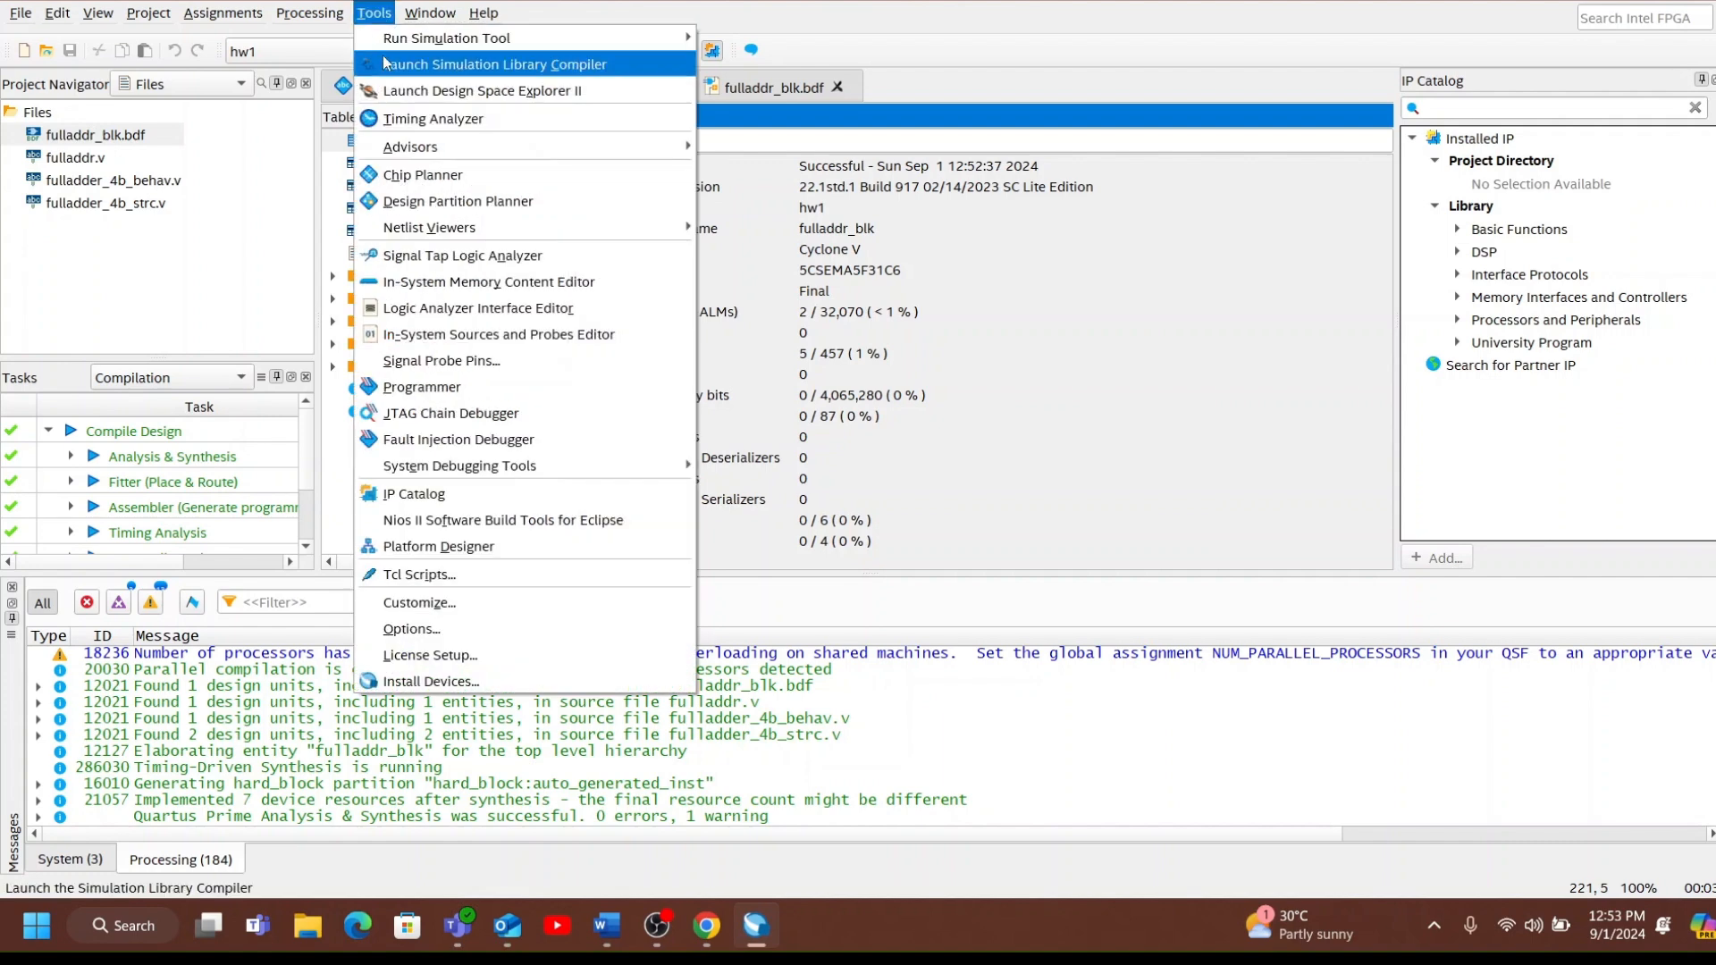
click(640, 119)
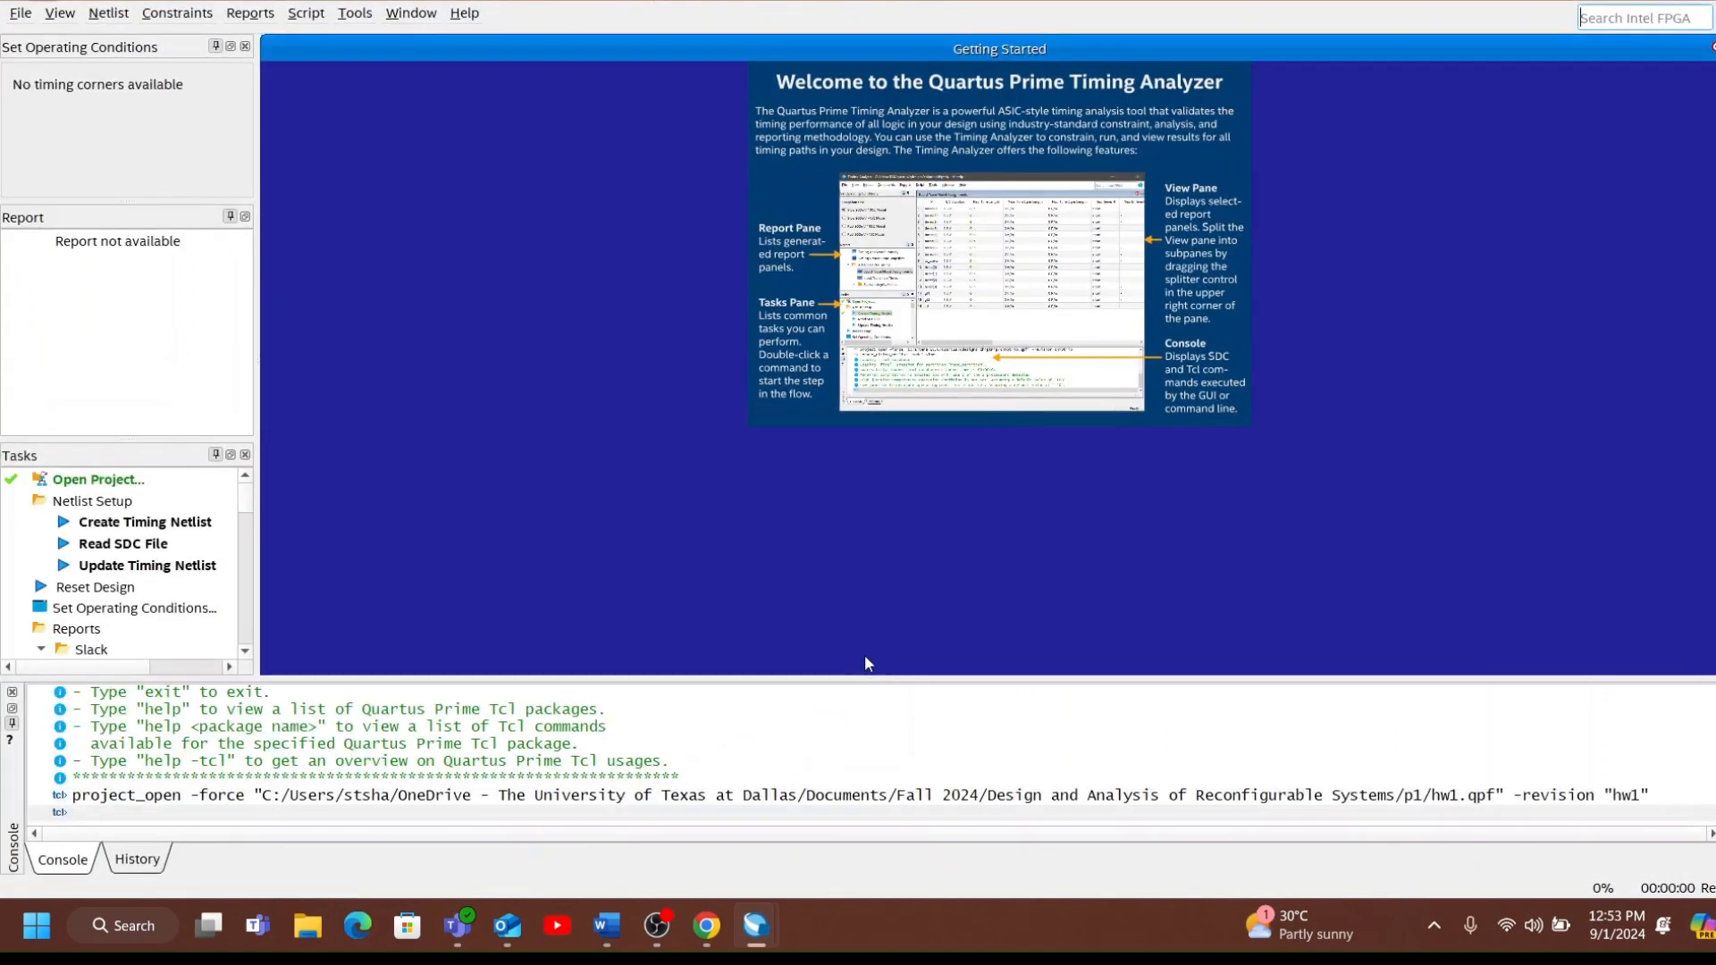
click(99, 12)
click(143, 38)
click(867, 564)
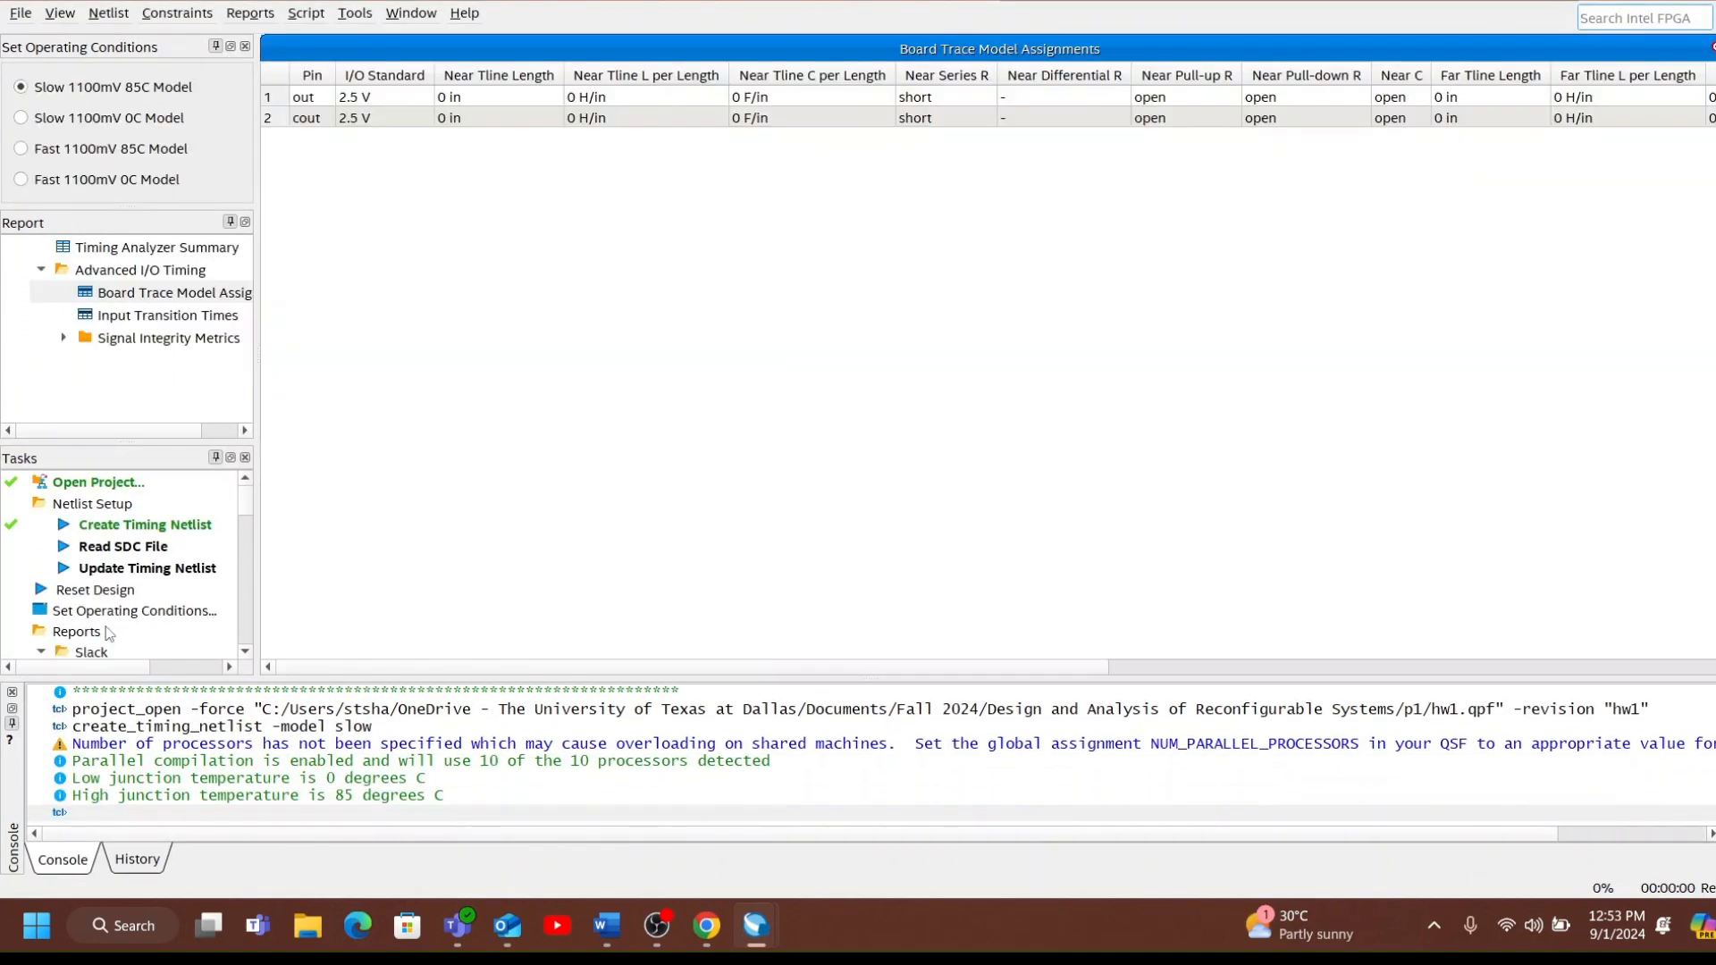
Generate a Report Path delay report for one path, with [get_keepers *] as the From target.
scroll(109, 632, down, 9)
scroll(136, 585, down, 3)
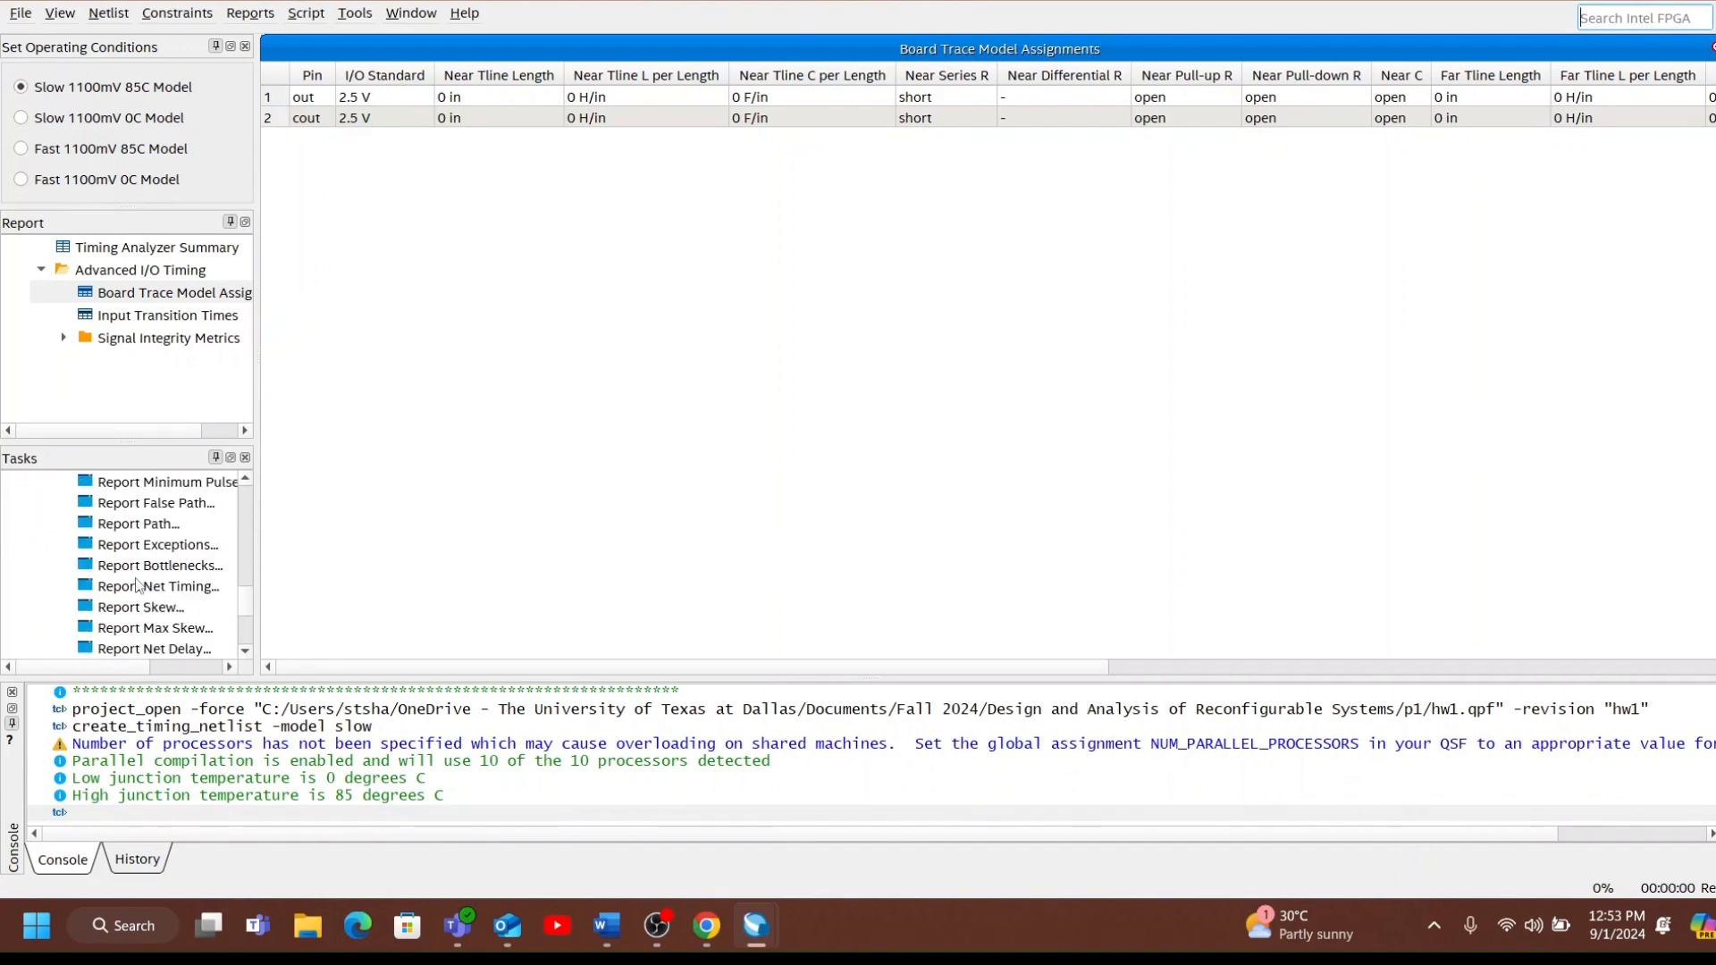
double_click(192, 531)
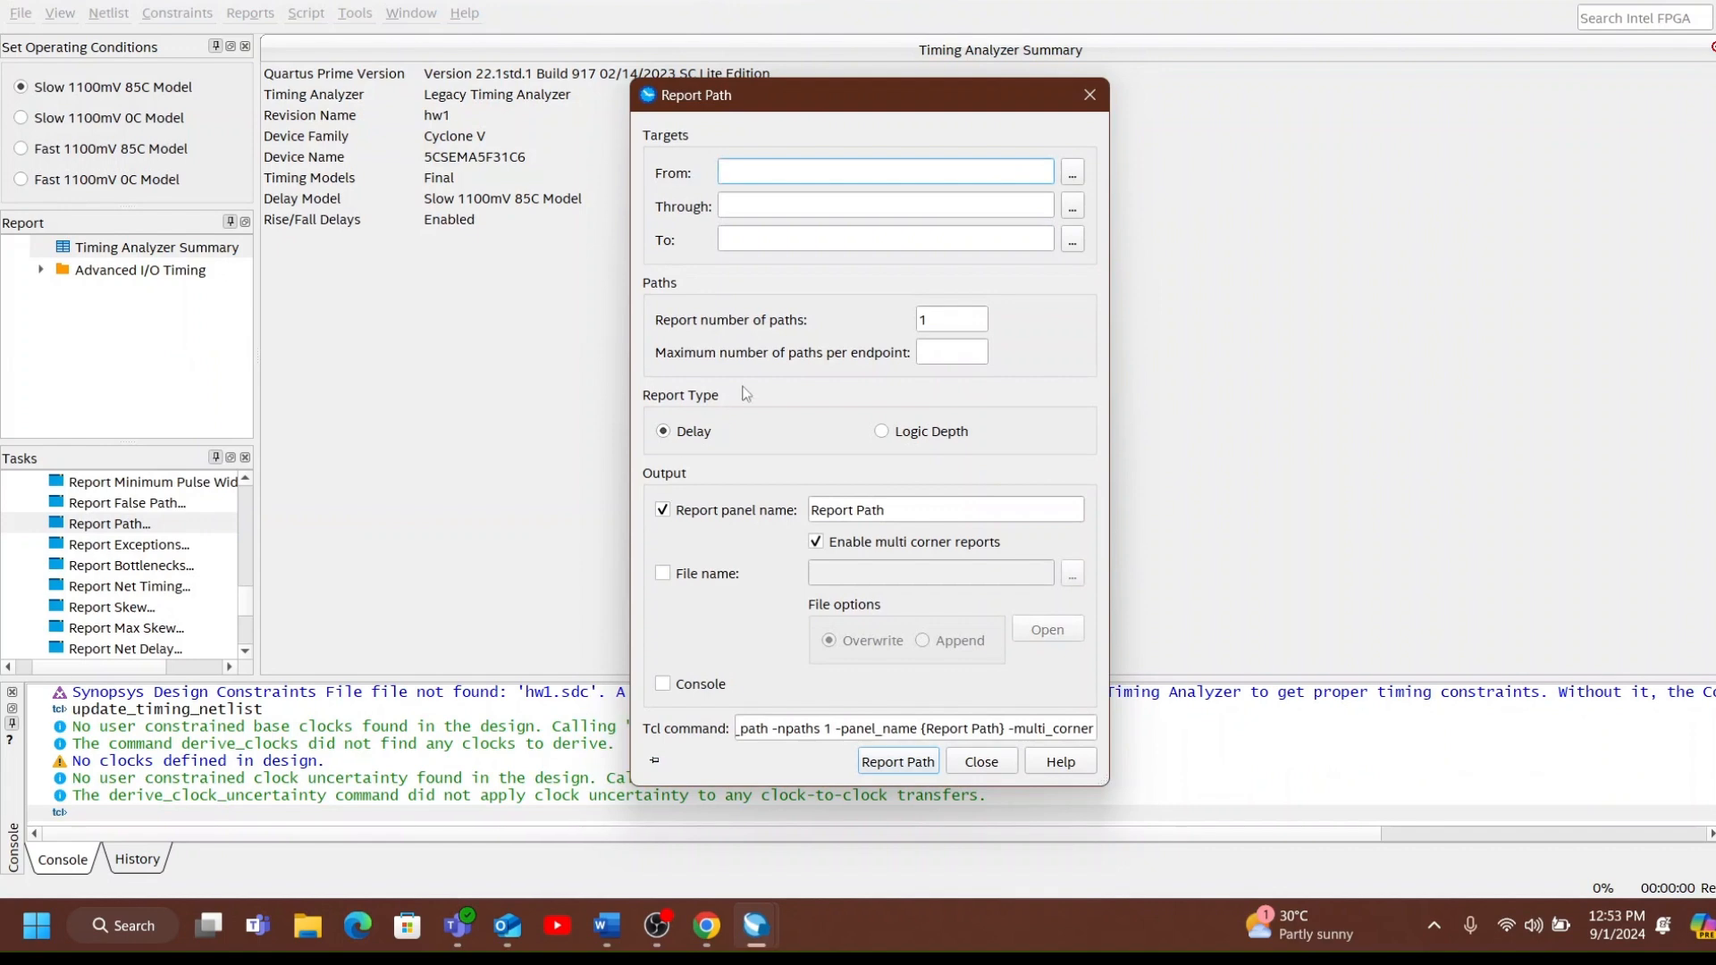
click(1071, 172)
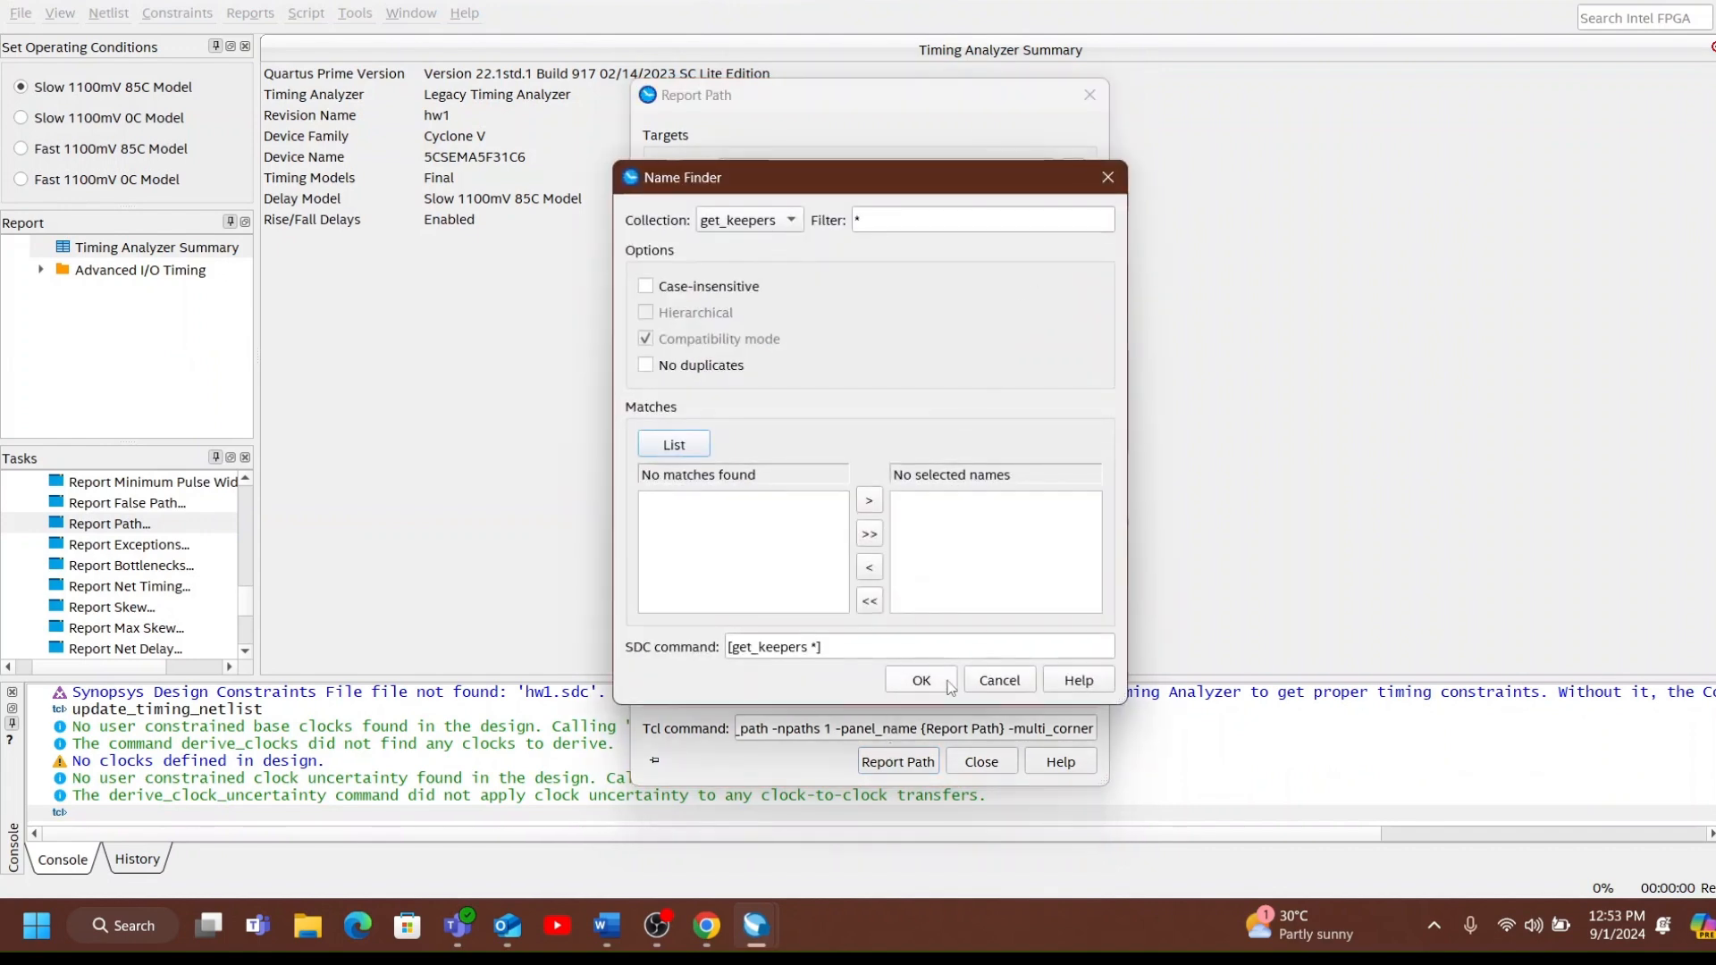
click(956, 683)
click(909, 755)
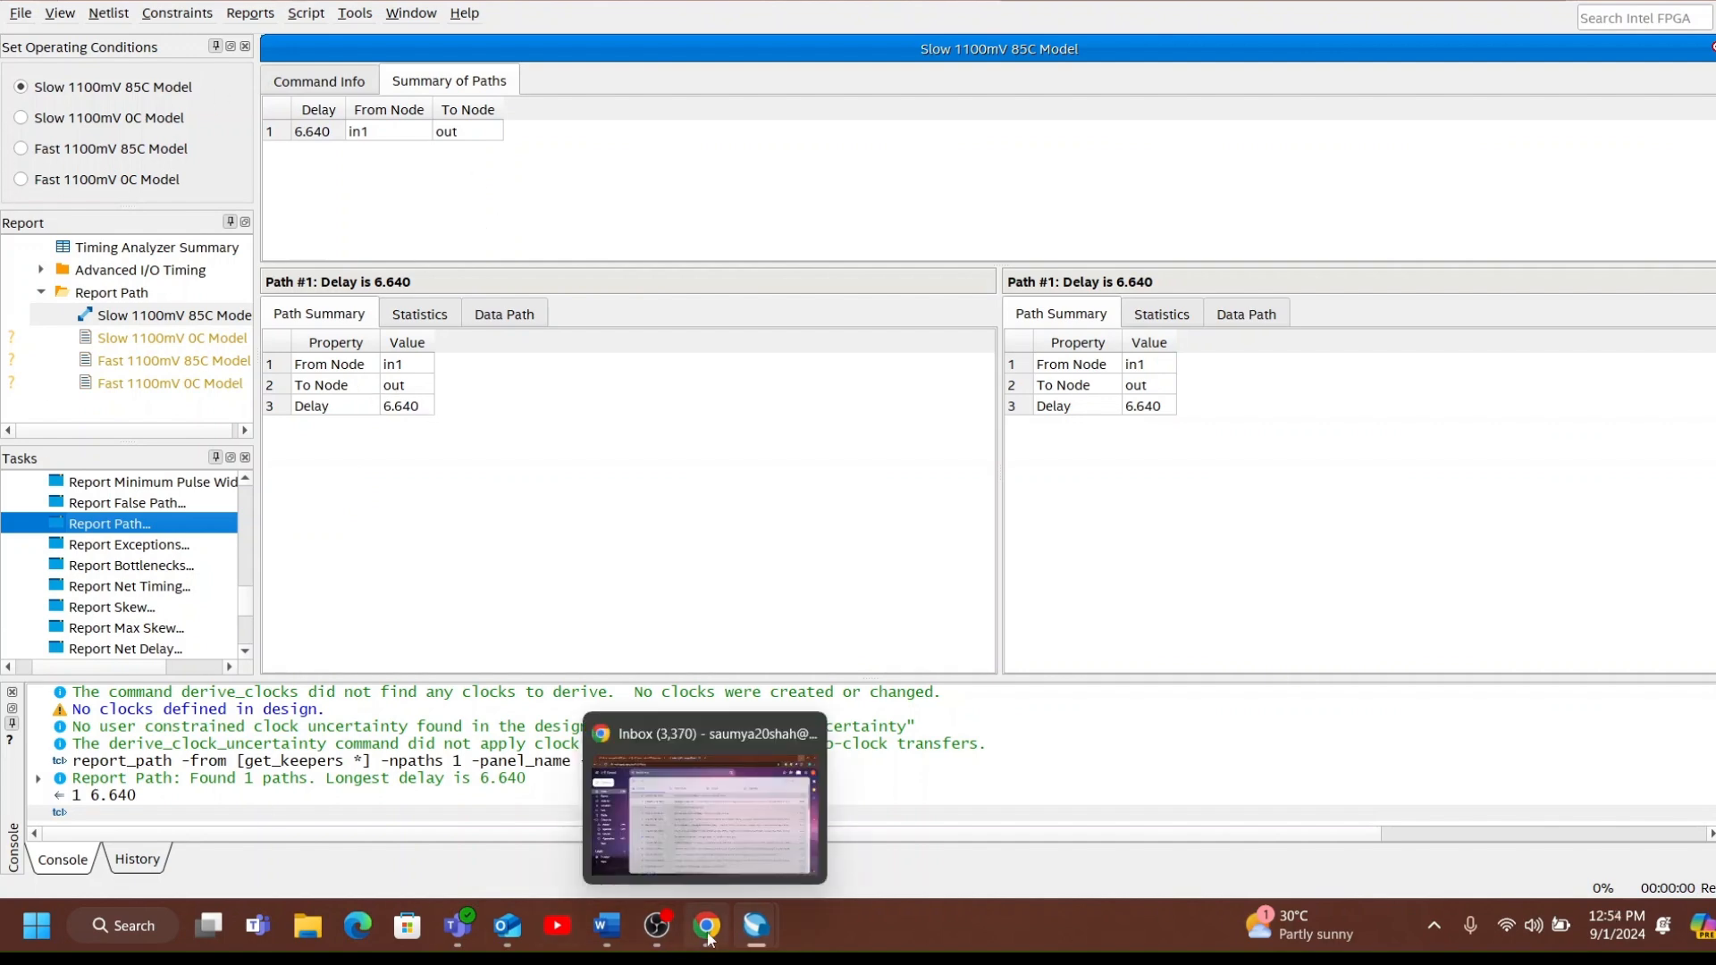
Return to the Quartus Prime project window and review the fulladdr_blk.bdf schematic.
mouse_move(764, 938)
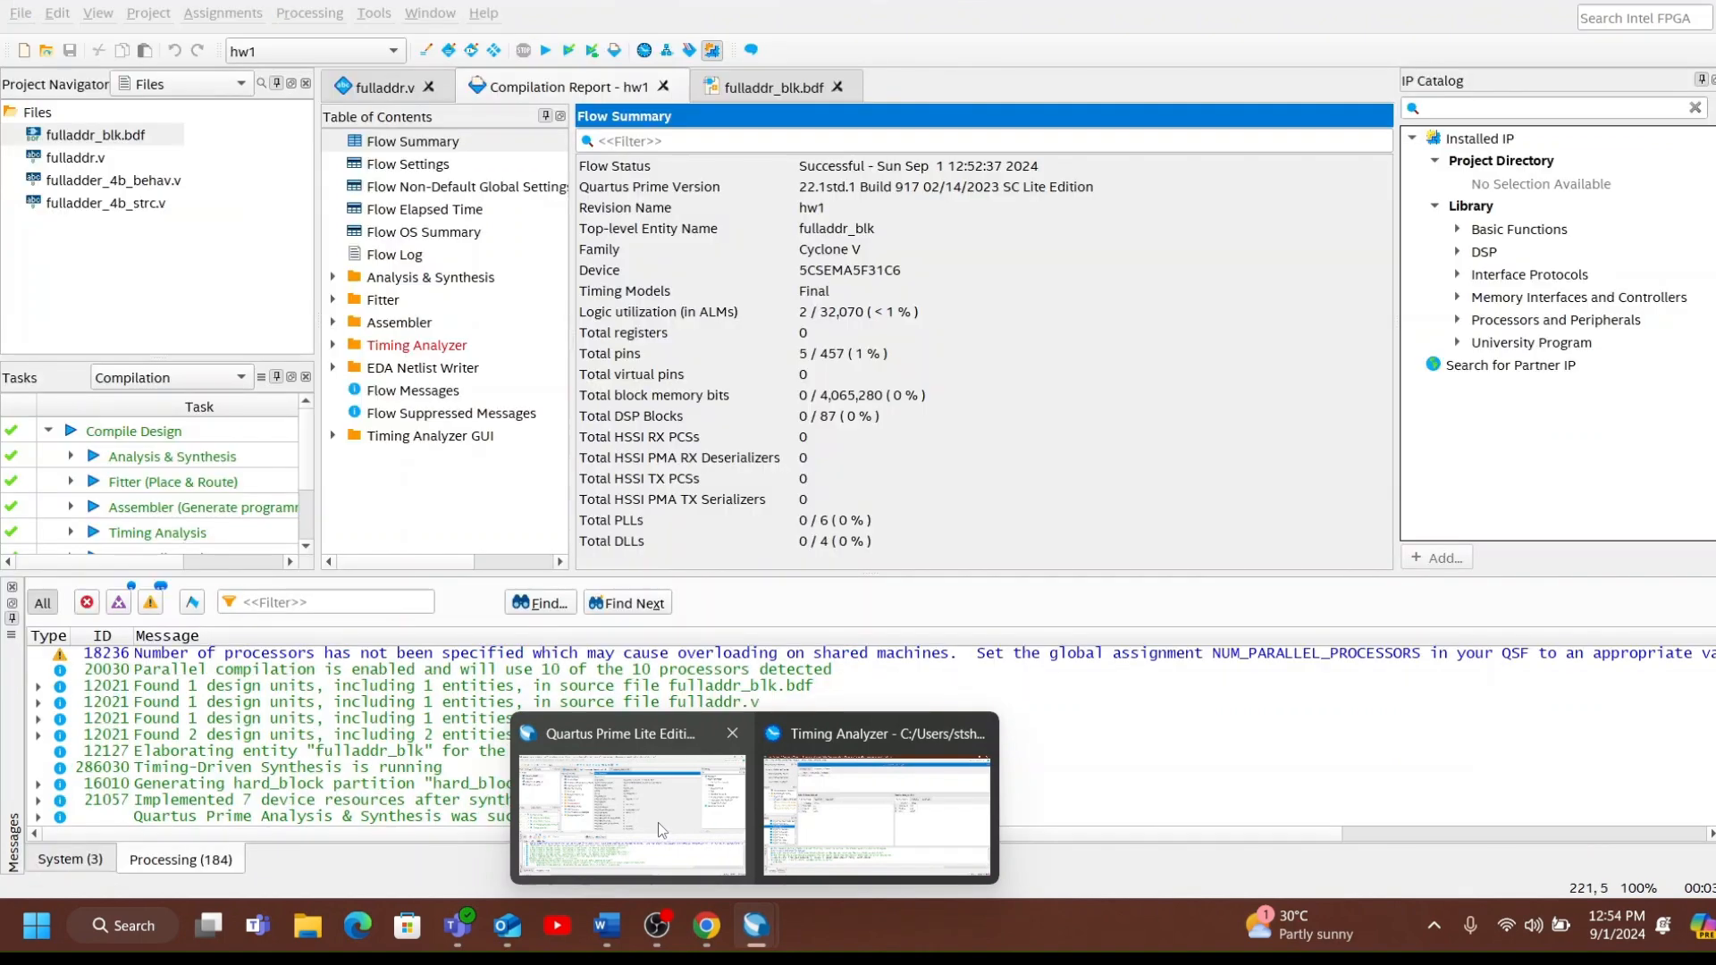
click(631, 804)
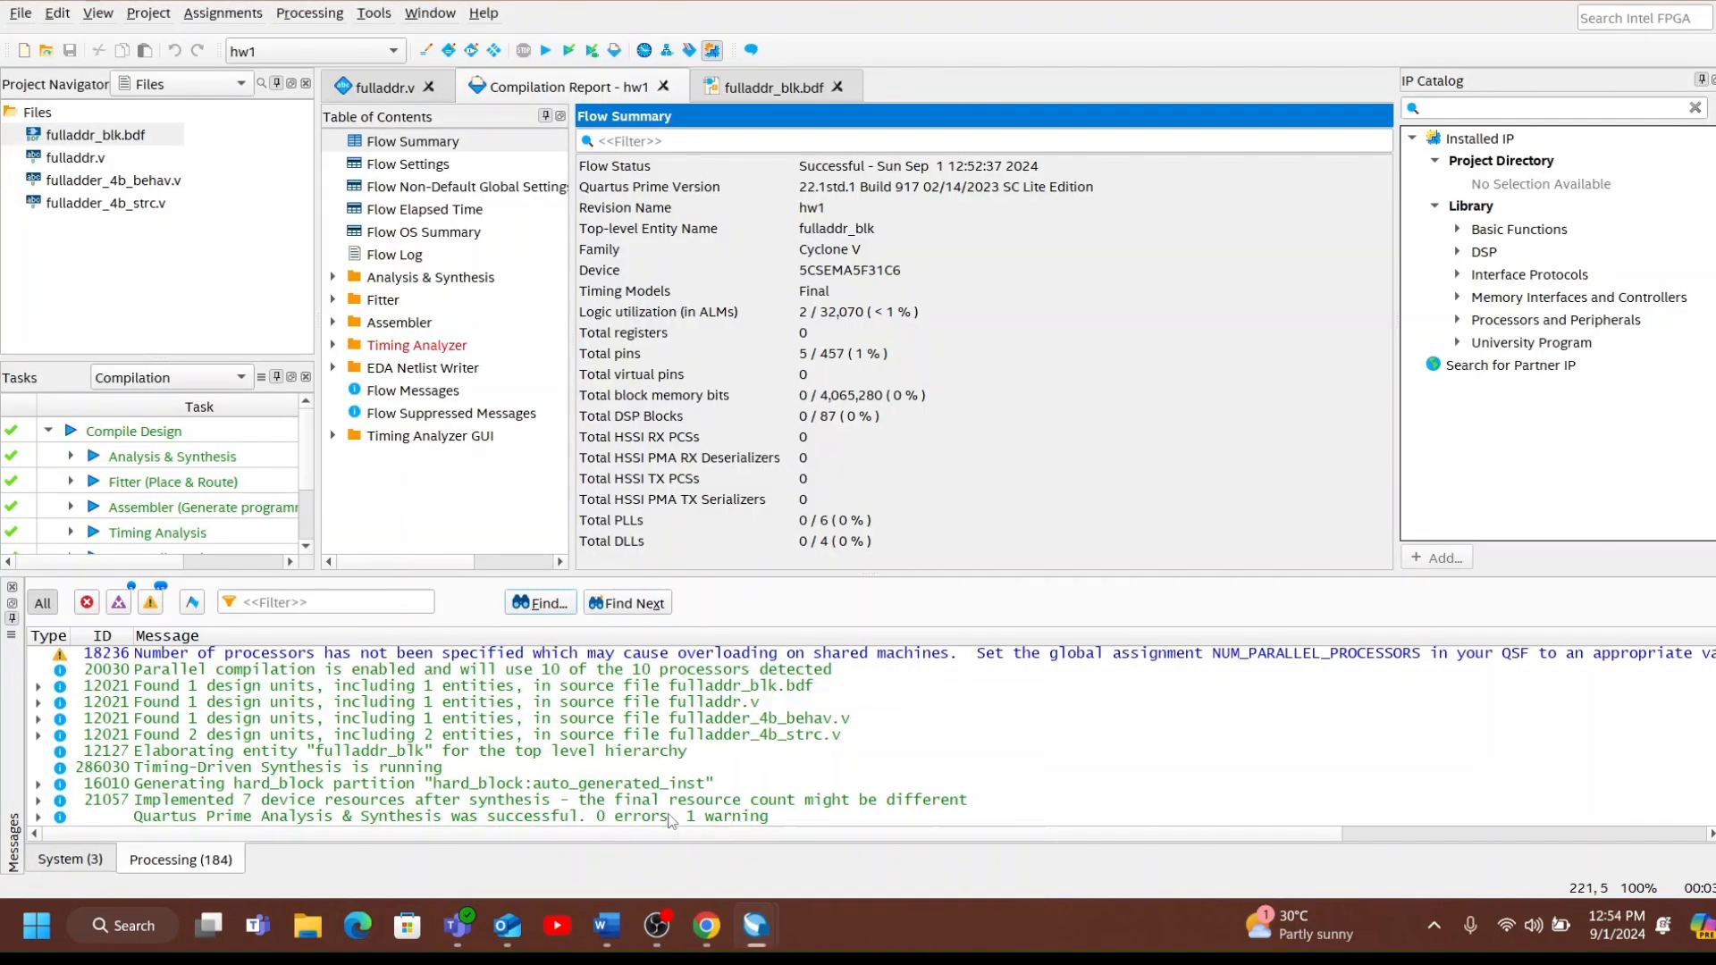
click(720, 84)
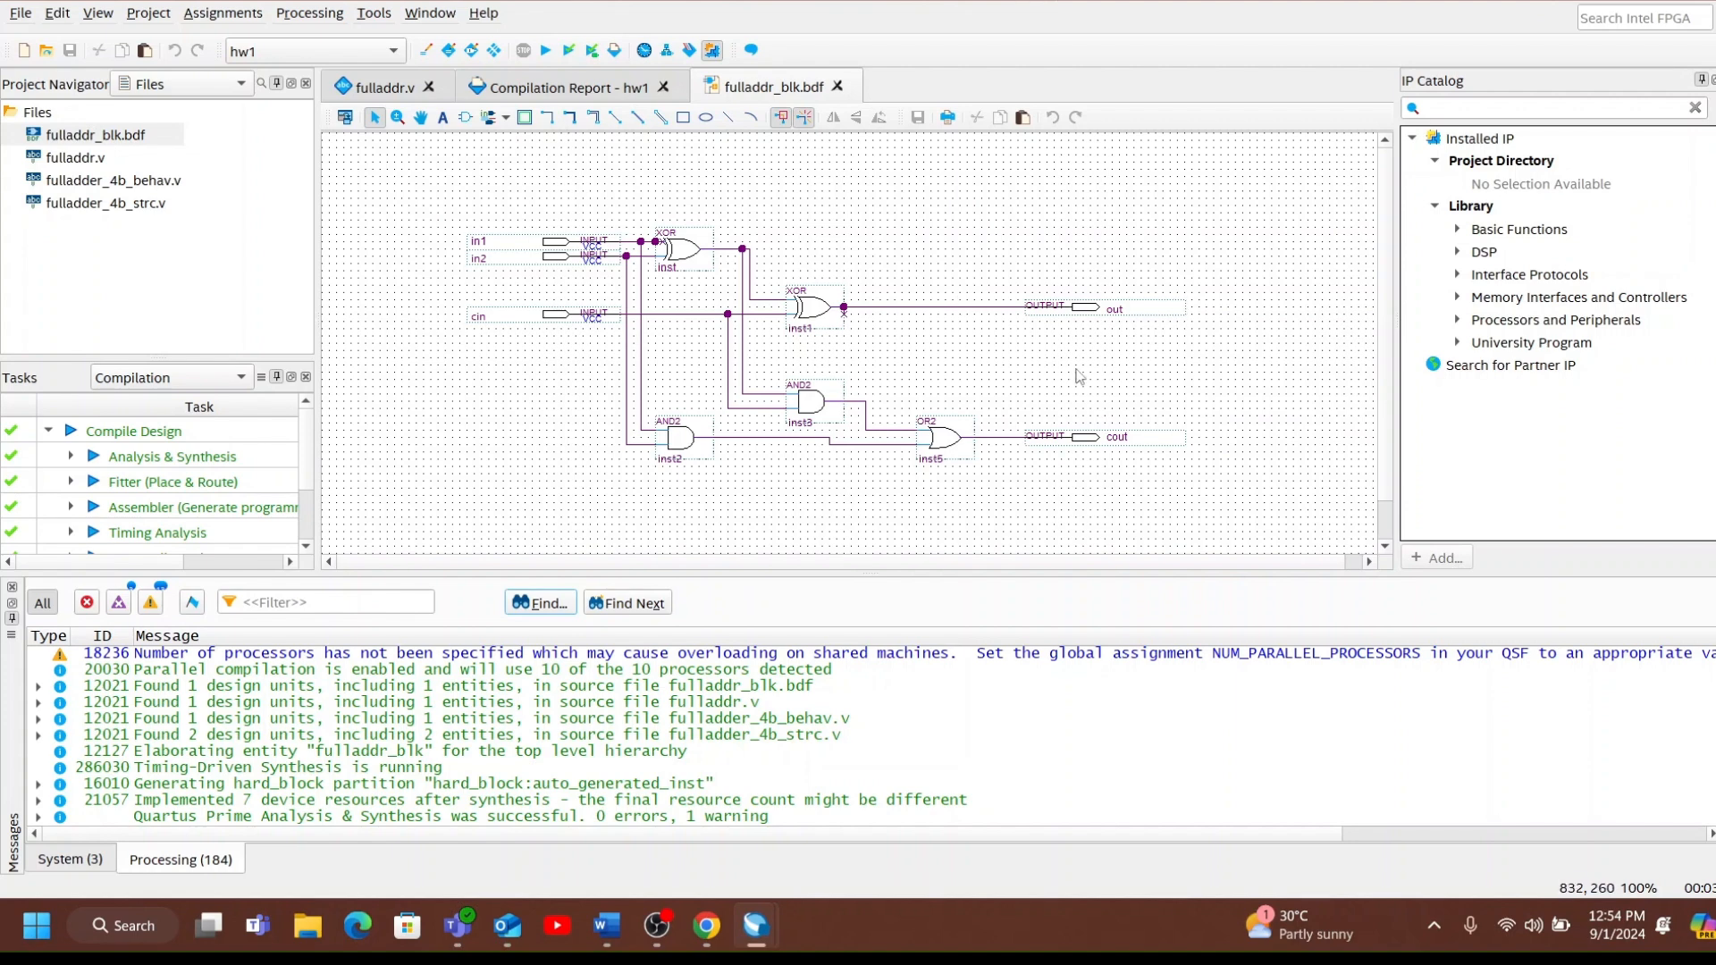
click(754, 926)
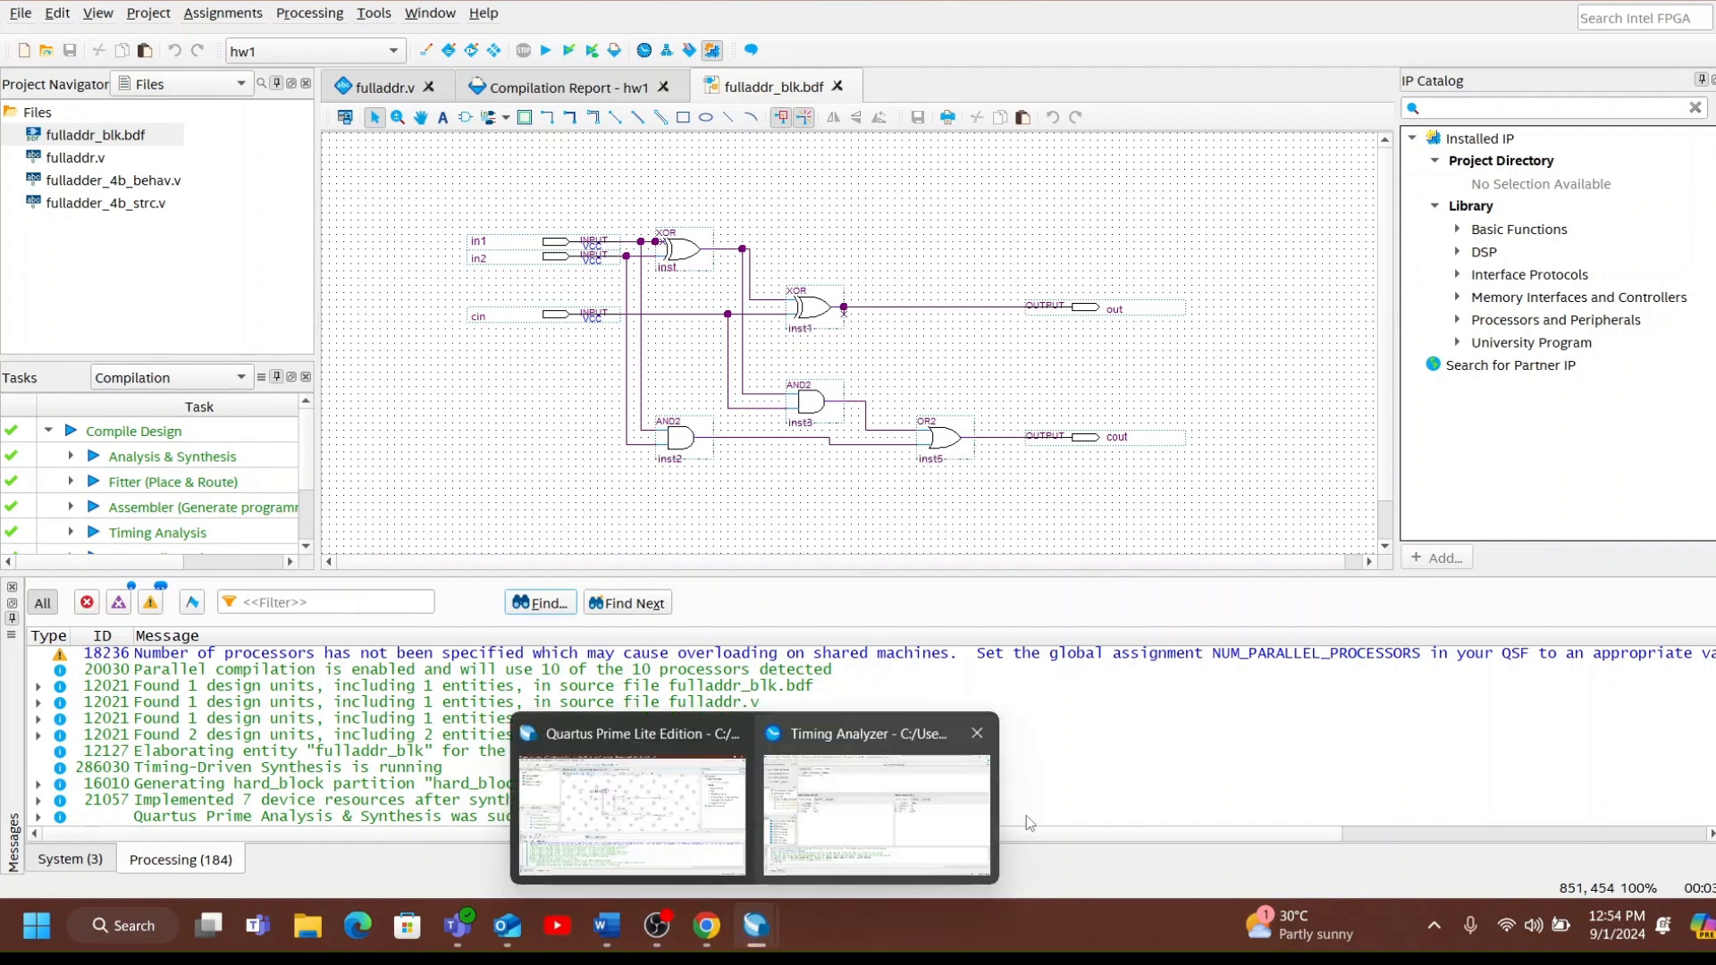
mouse_move(996, 740)
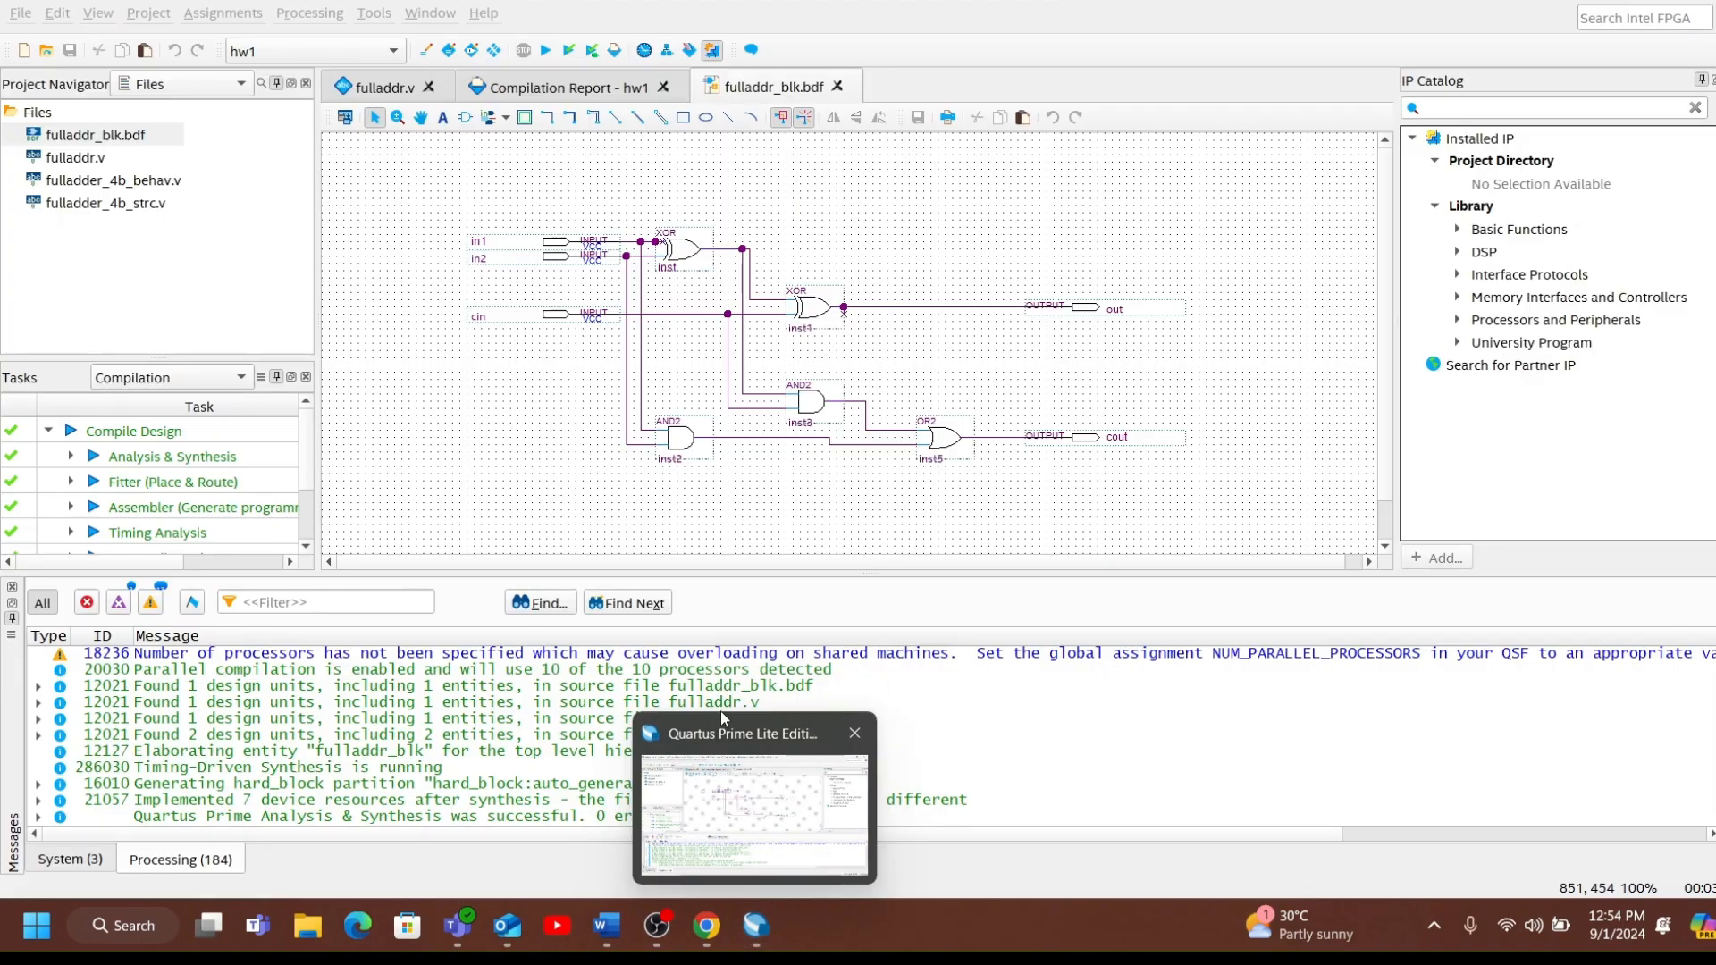
click(632, 809)
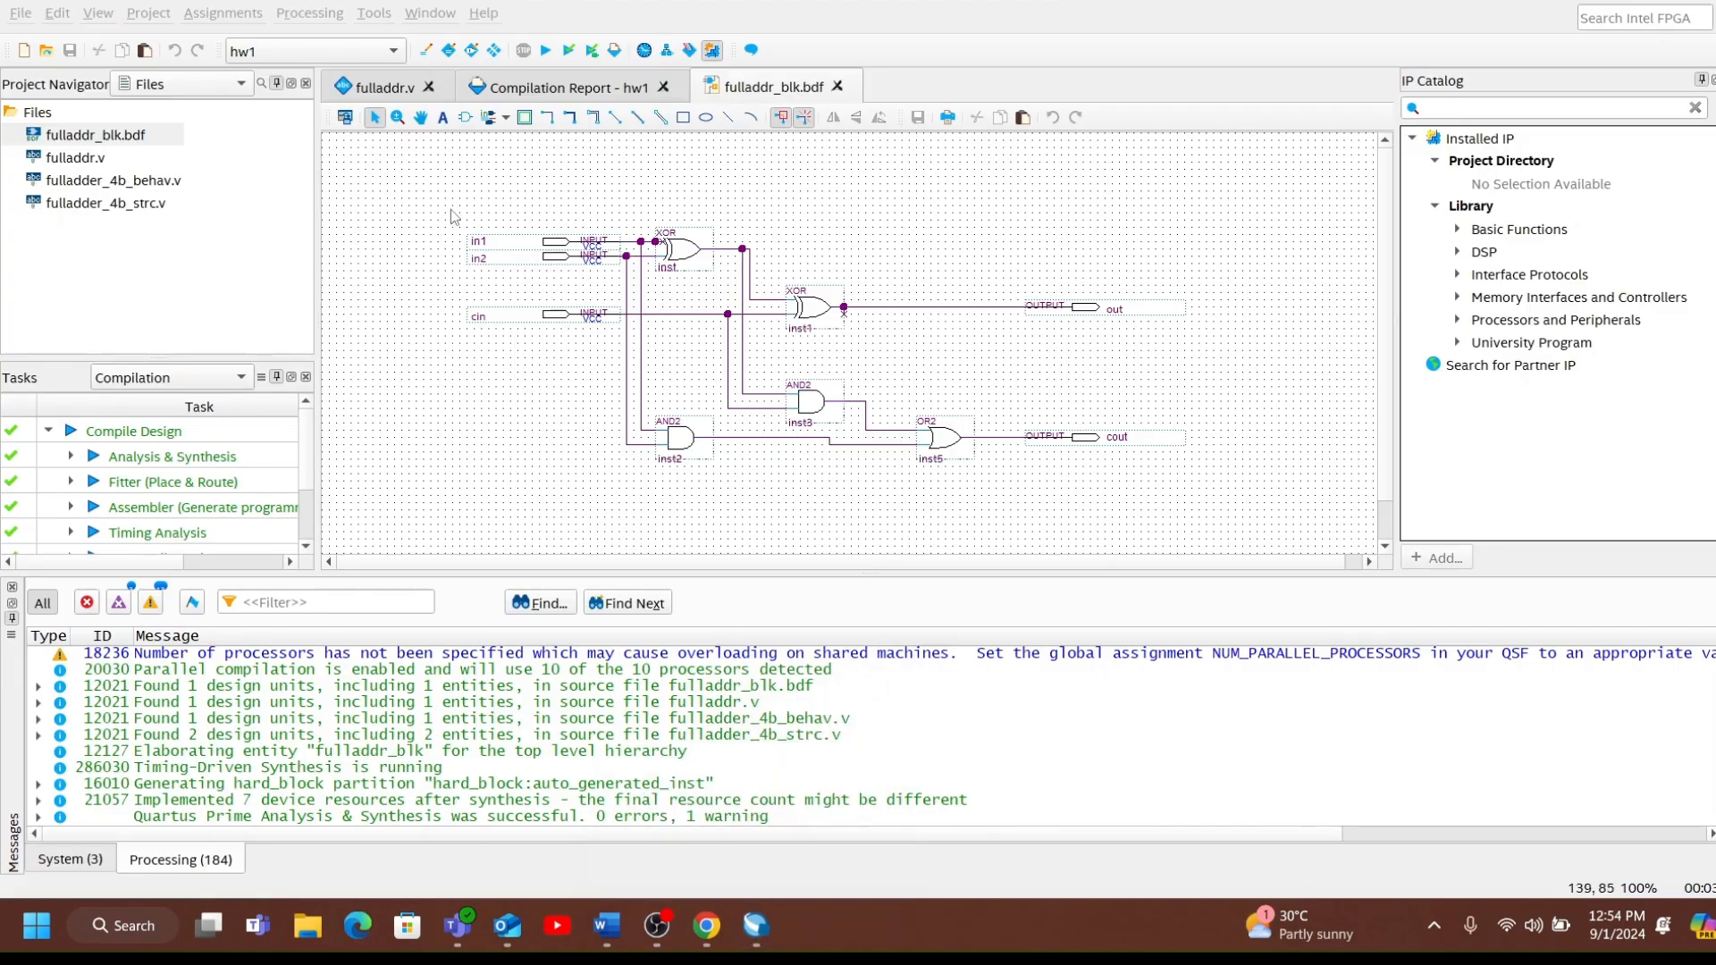
Run the Test Bench Template Writer for fulladdr_blk and check the messages for the generated file's location.
click(313, 20)
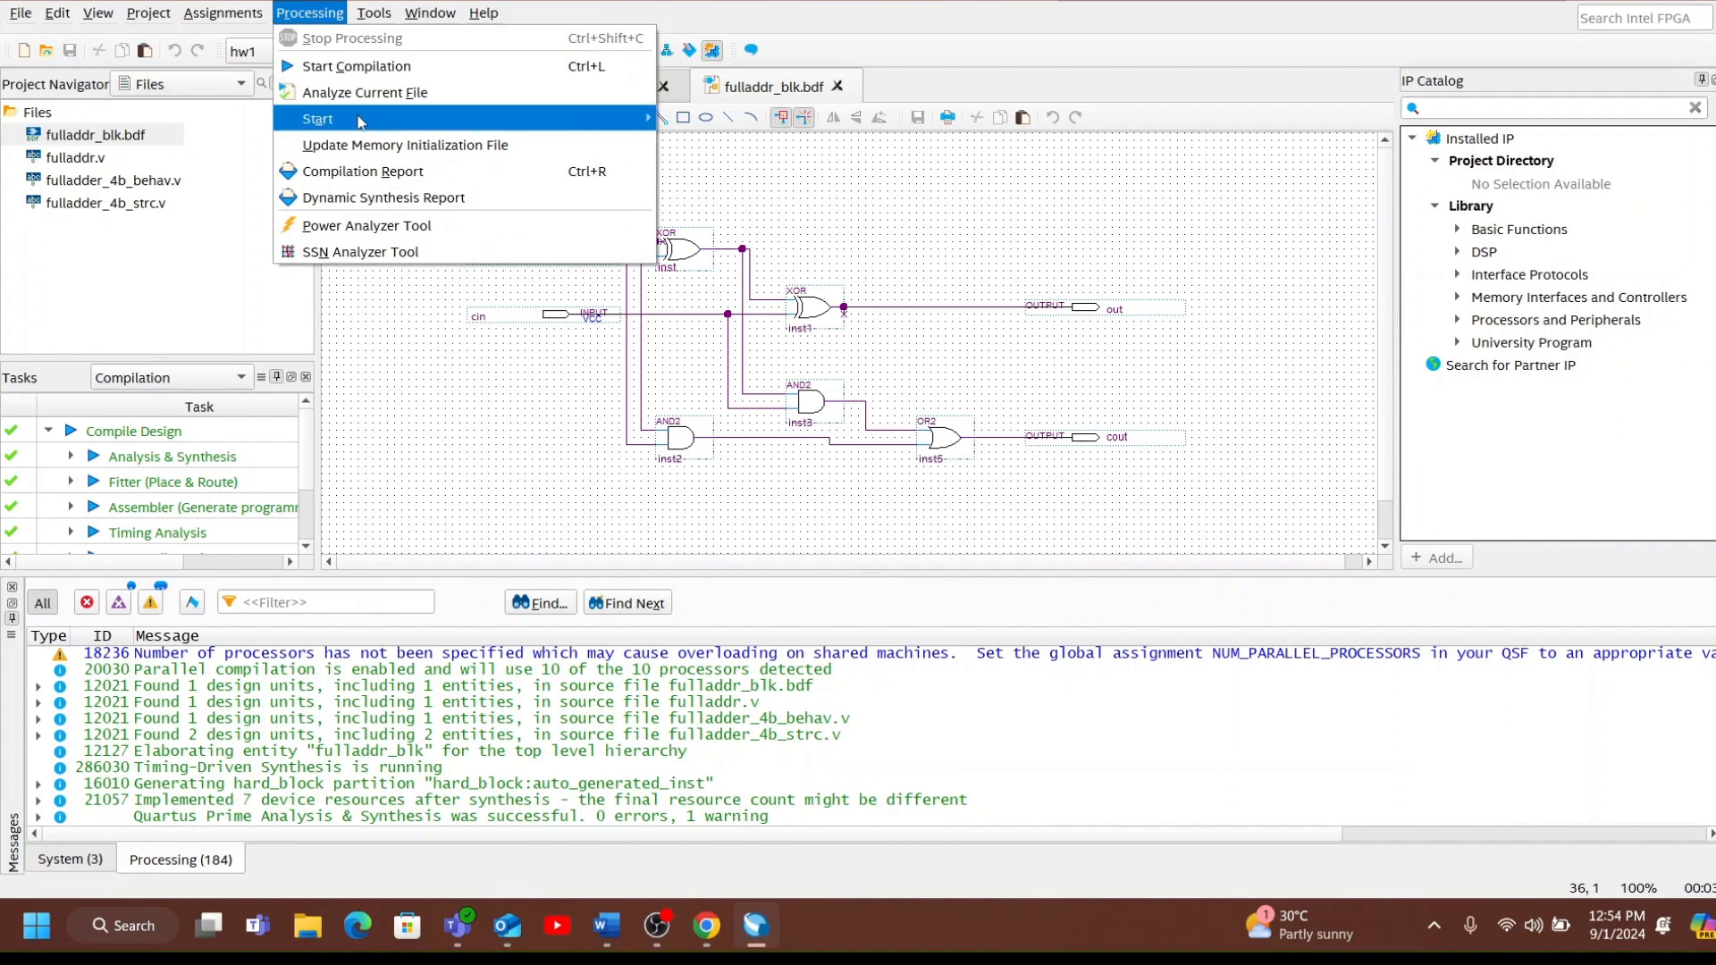
mouse_move(359, 120)
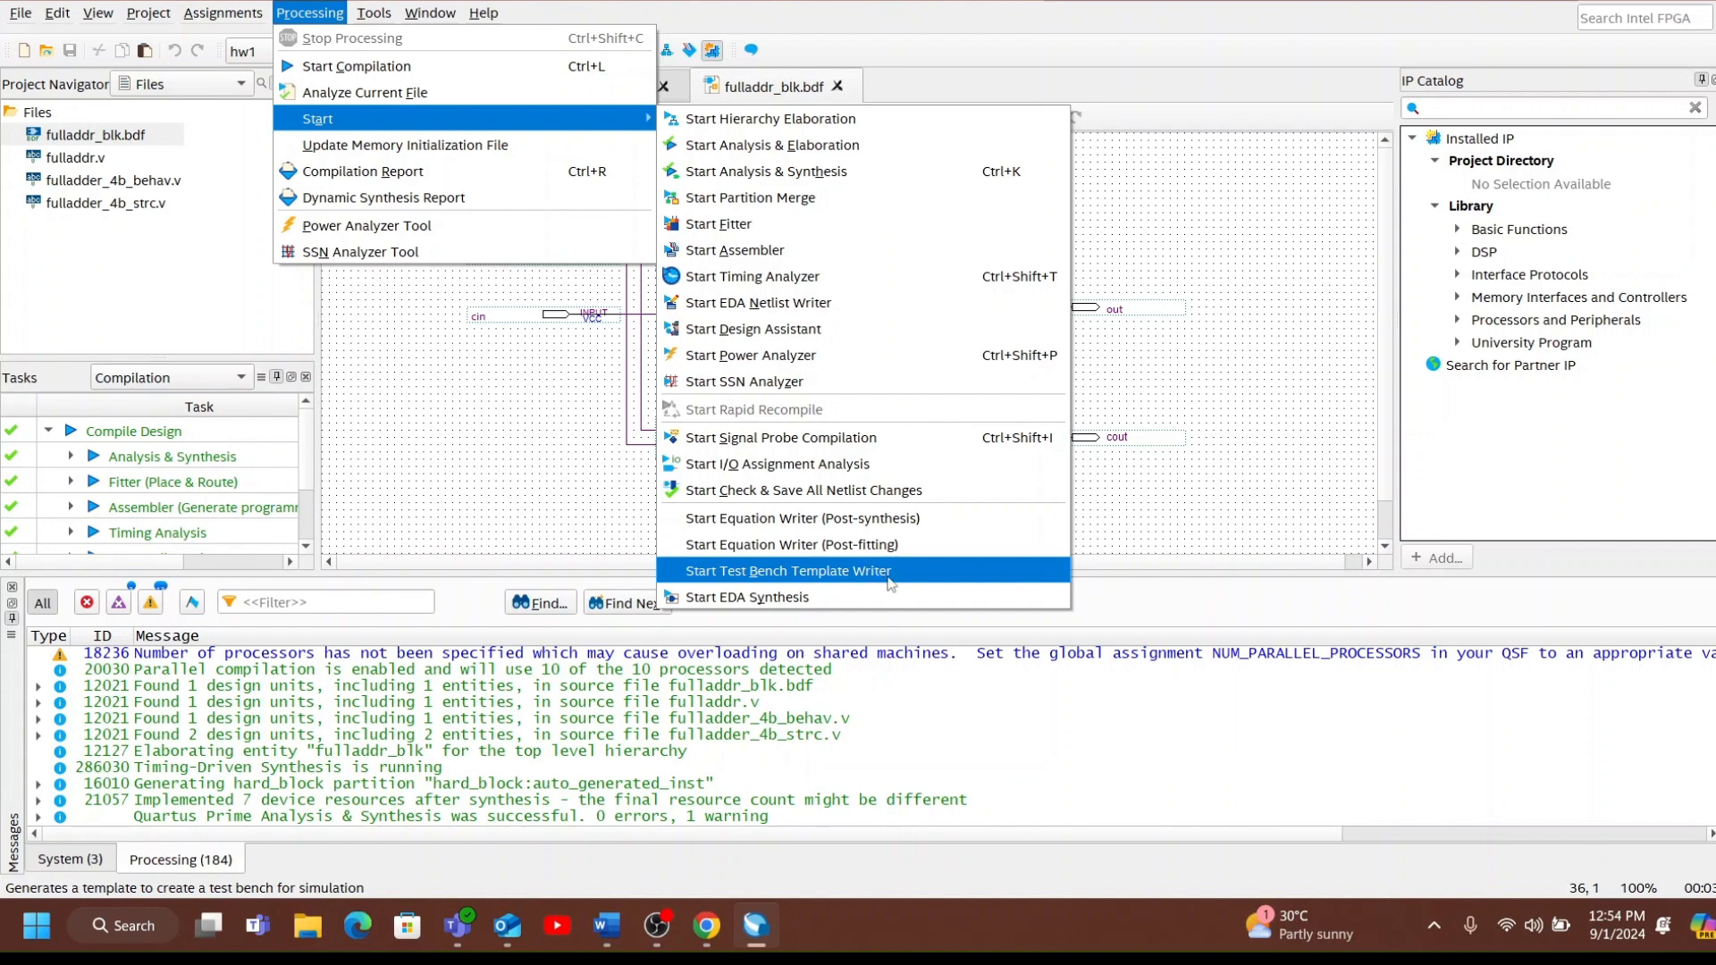
click(890, 582)
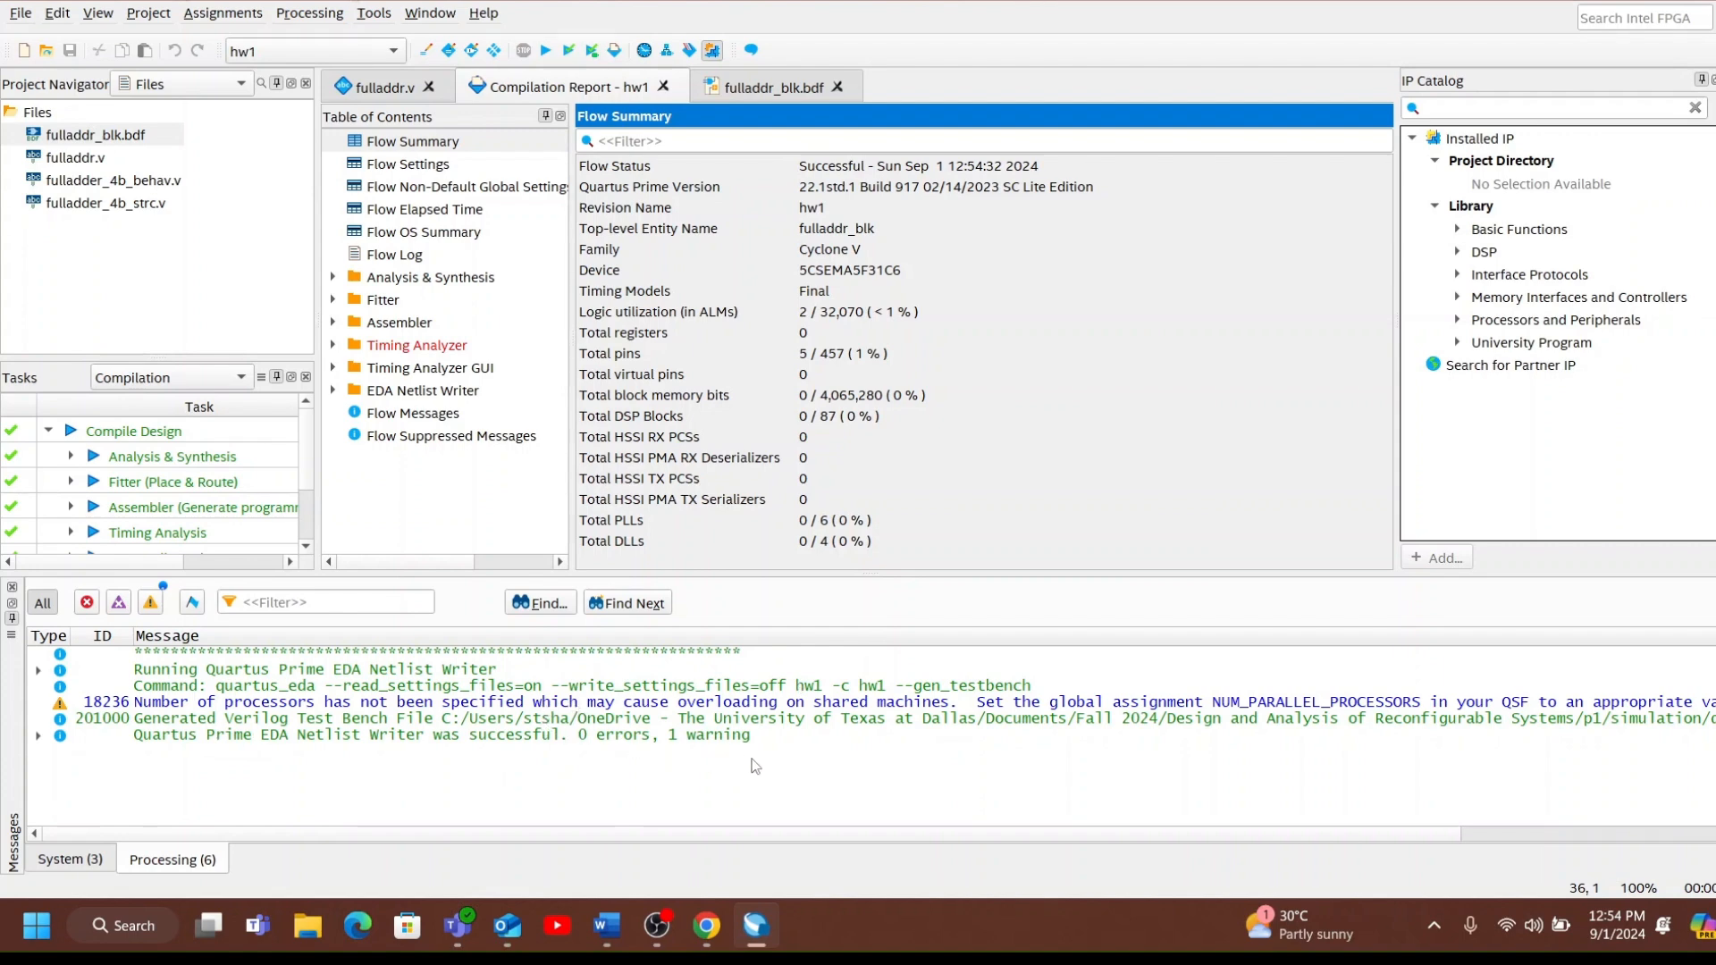
drag(706, 838, 927, 846)
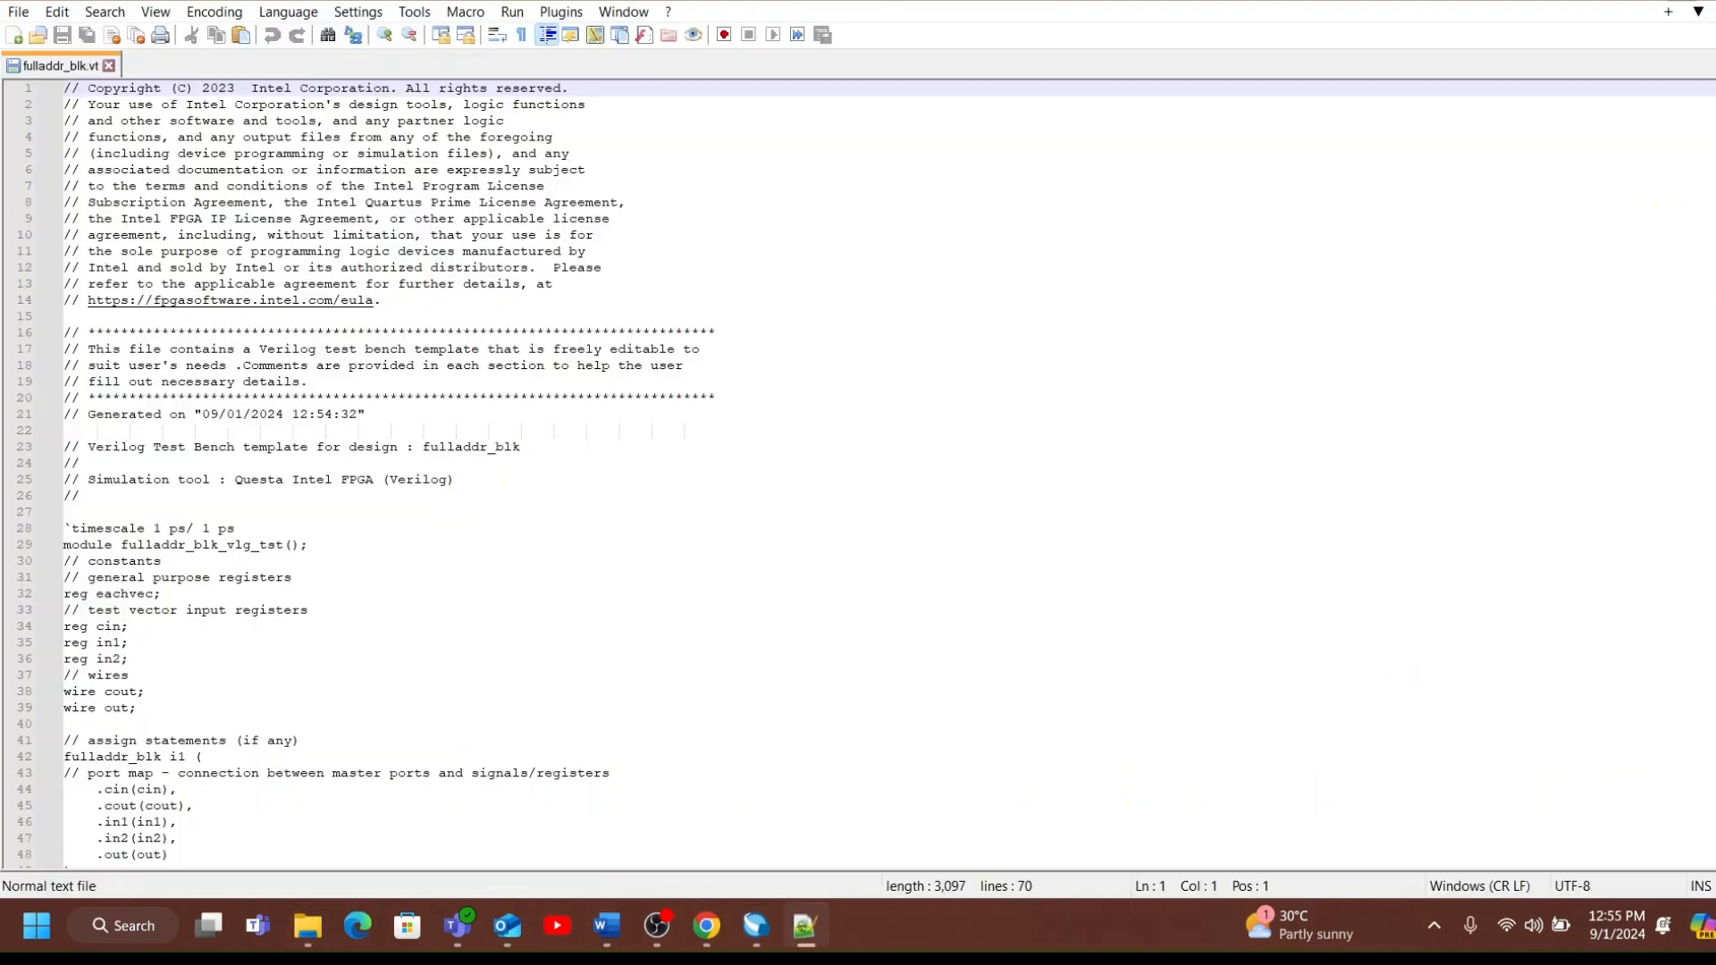
Examine the generated testbench template fulladdr_blk.vt in the text editor and switch back to Quartus Prime.
scroll(858, 474, down, 13)
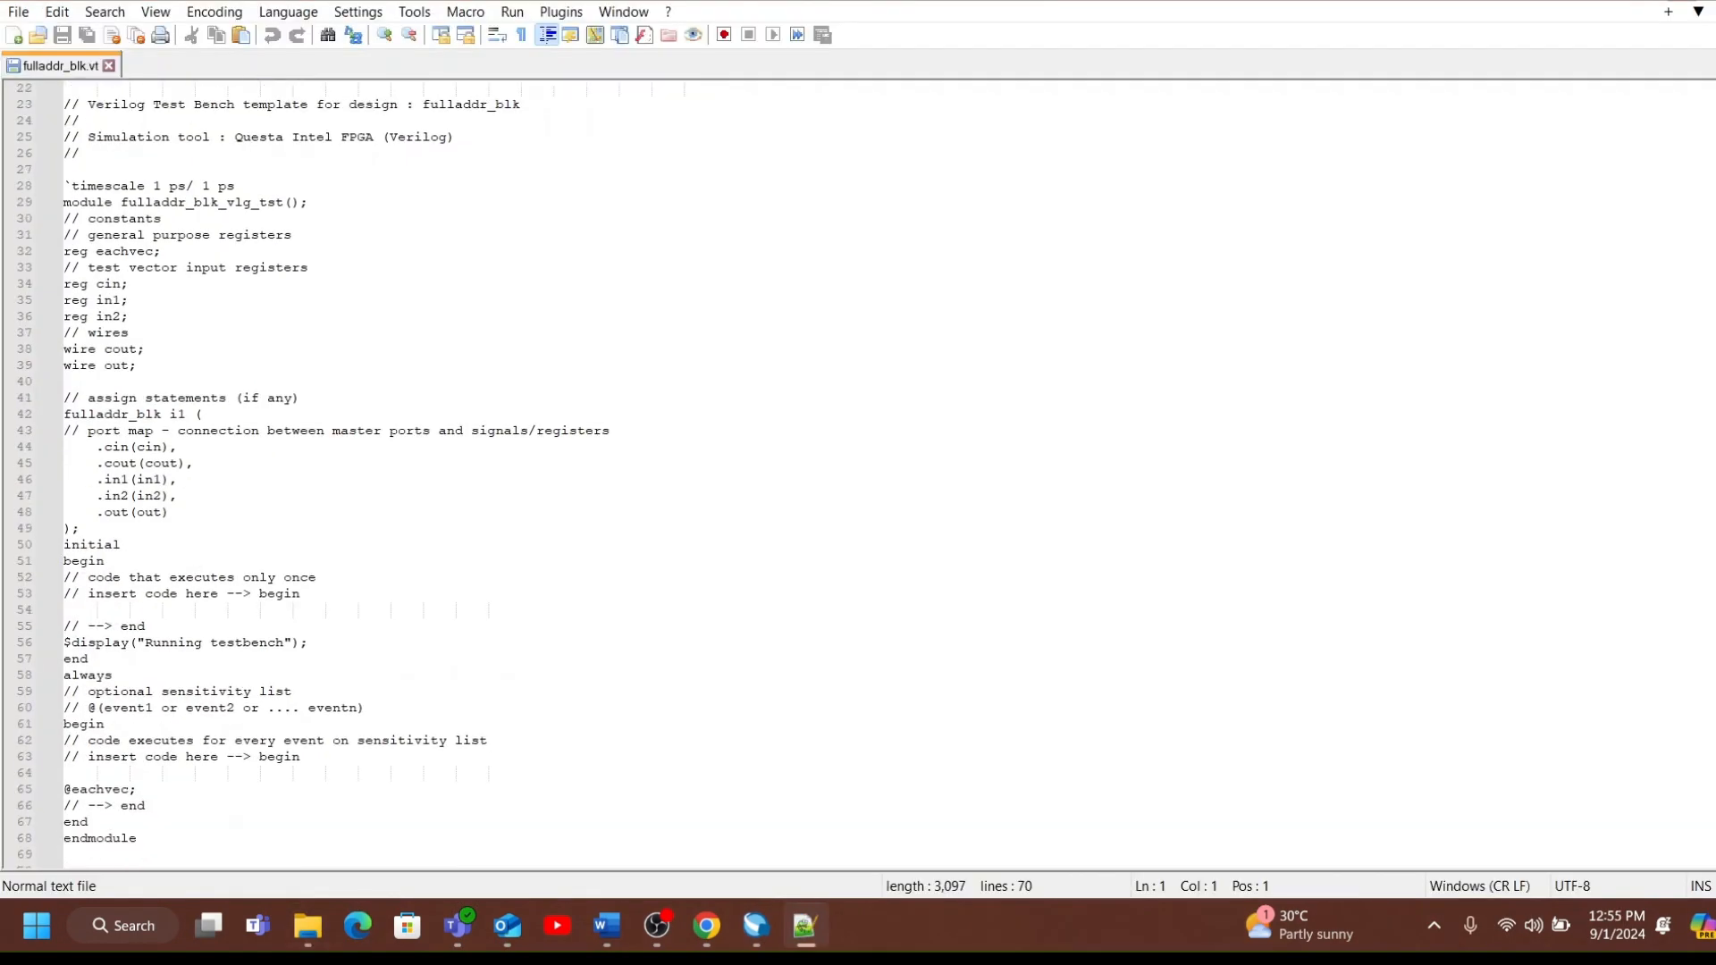
scroll(858, 473, up, 2)
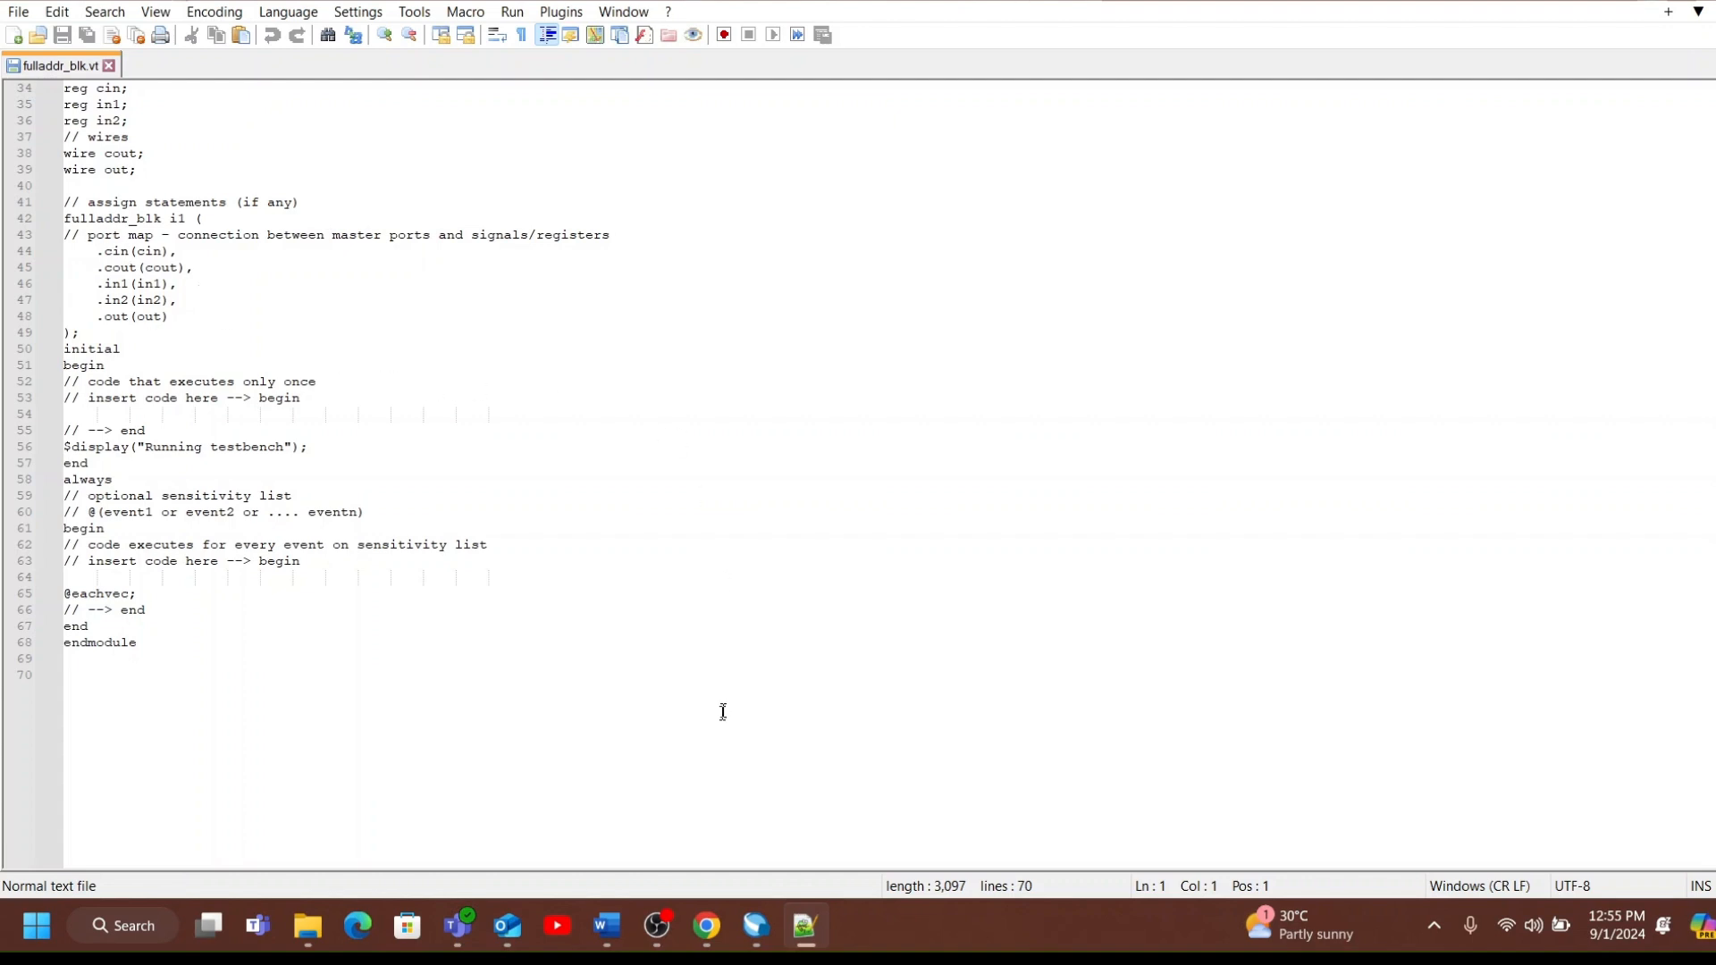
mouse_move(729, 929)
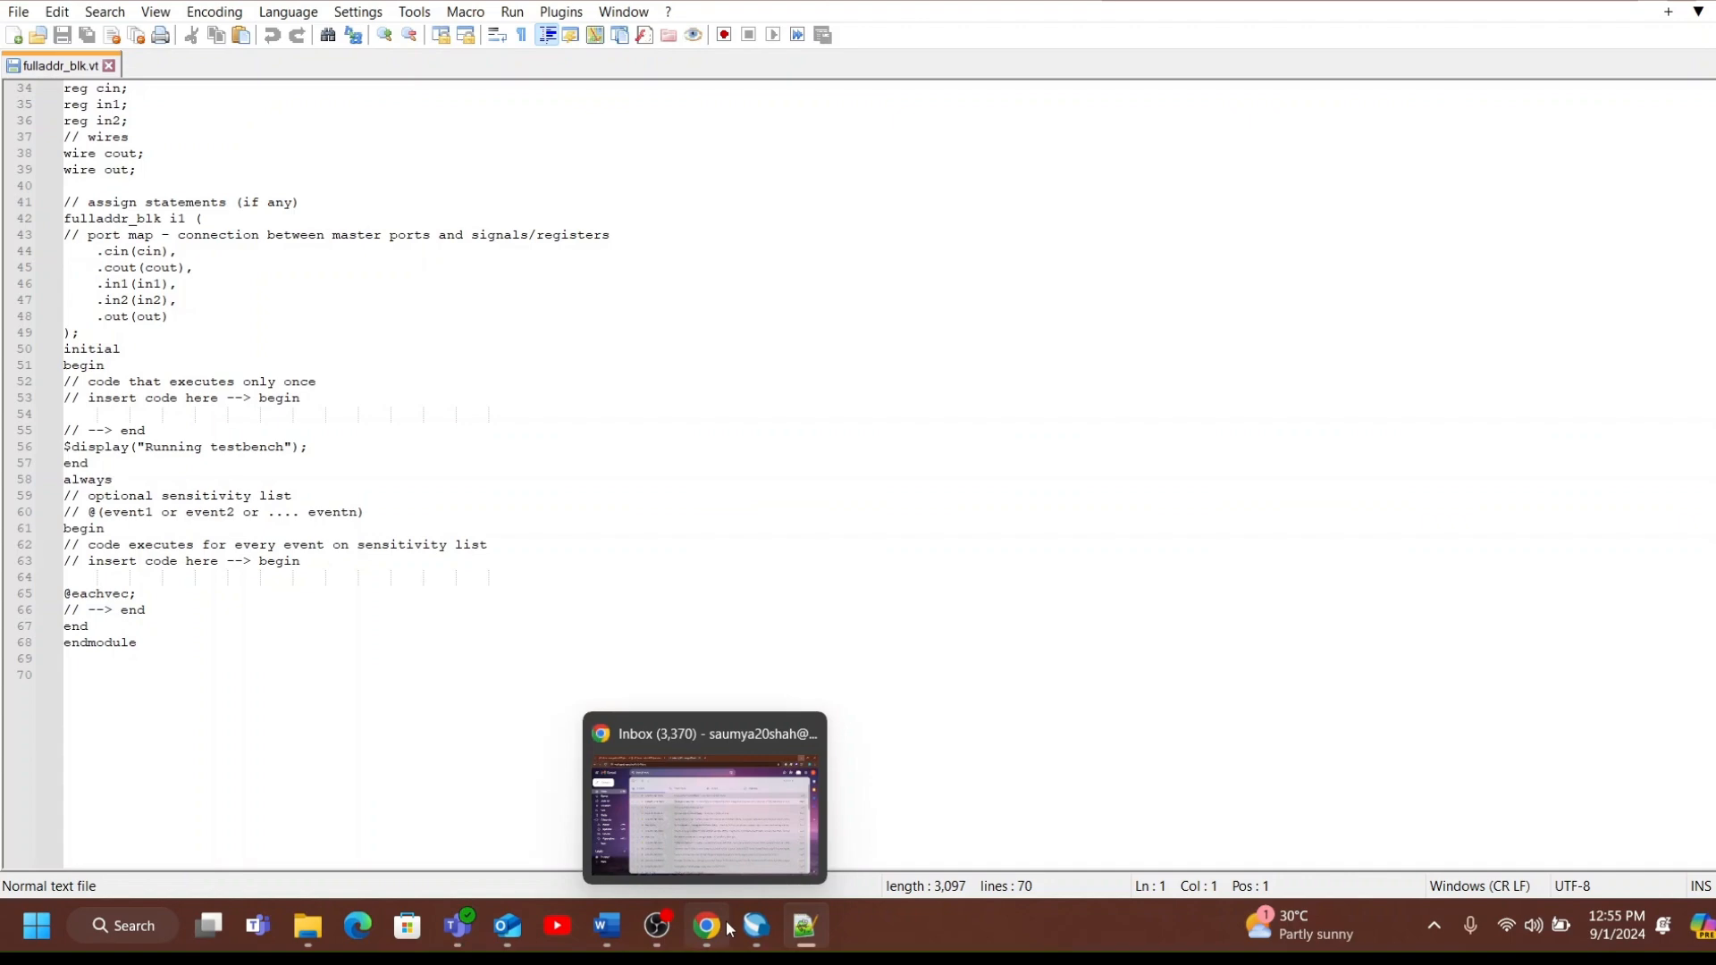
click(741, 833)
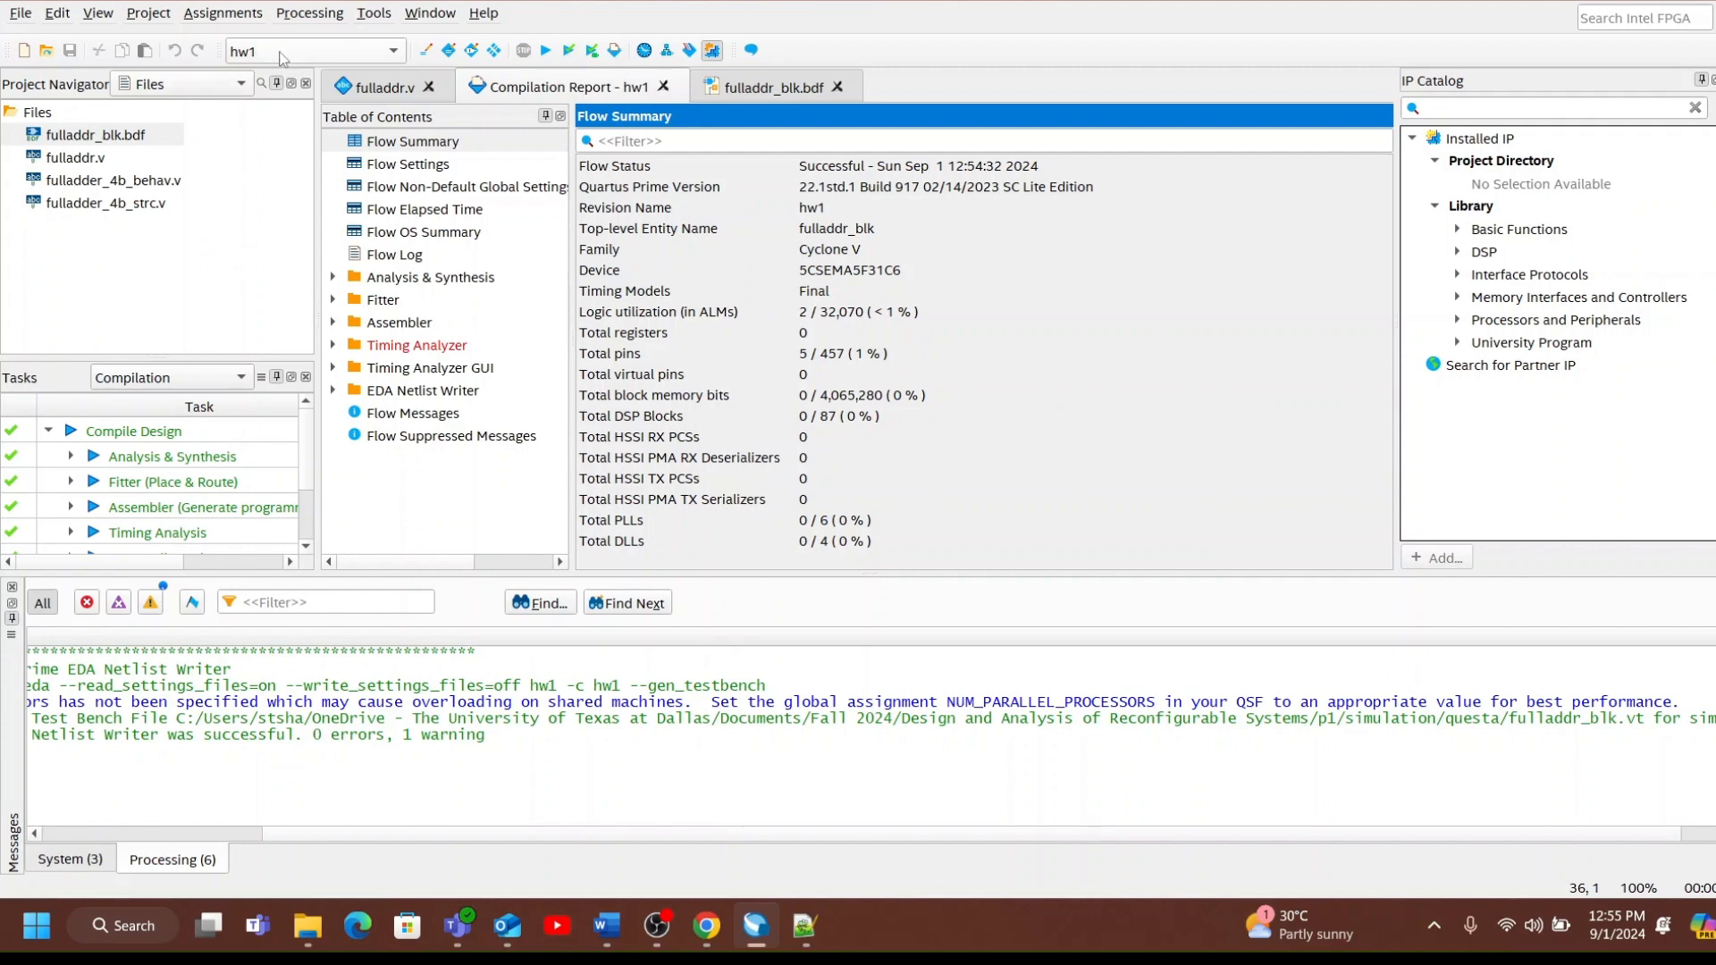
Launch the RTL simulation of the fulladdr_blk design in Questa.
click(376, 14)
mouse_move(408, 40)
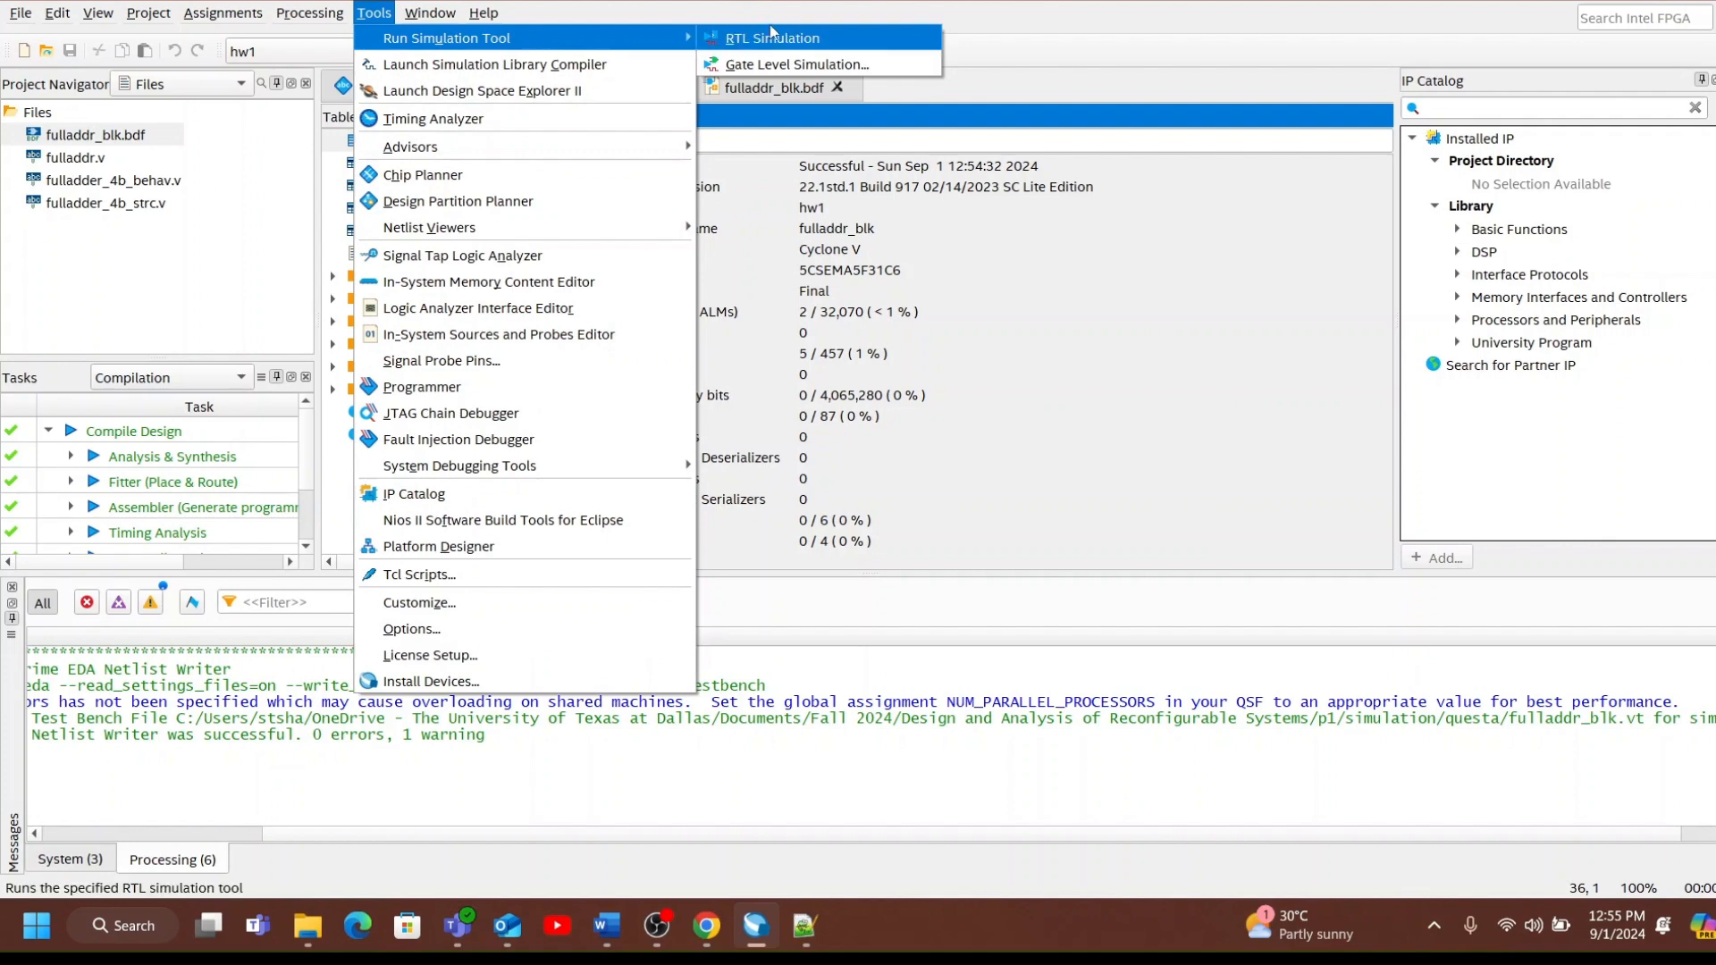
click(796, 40)
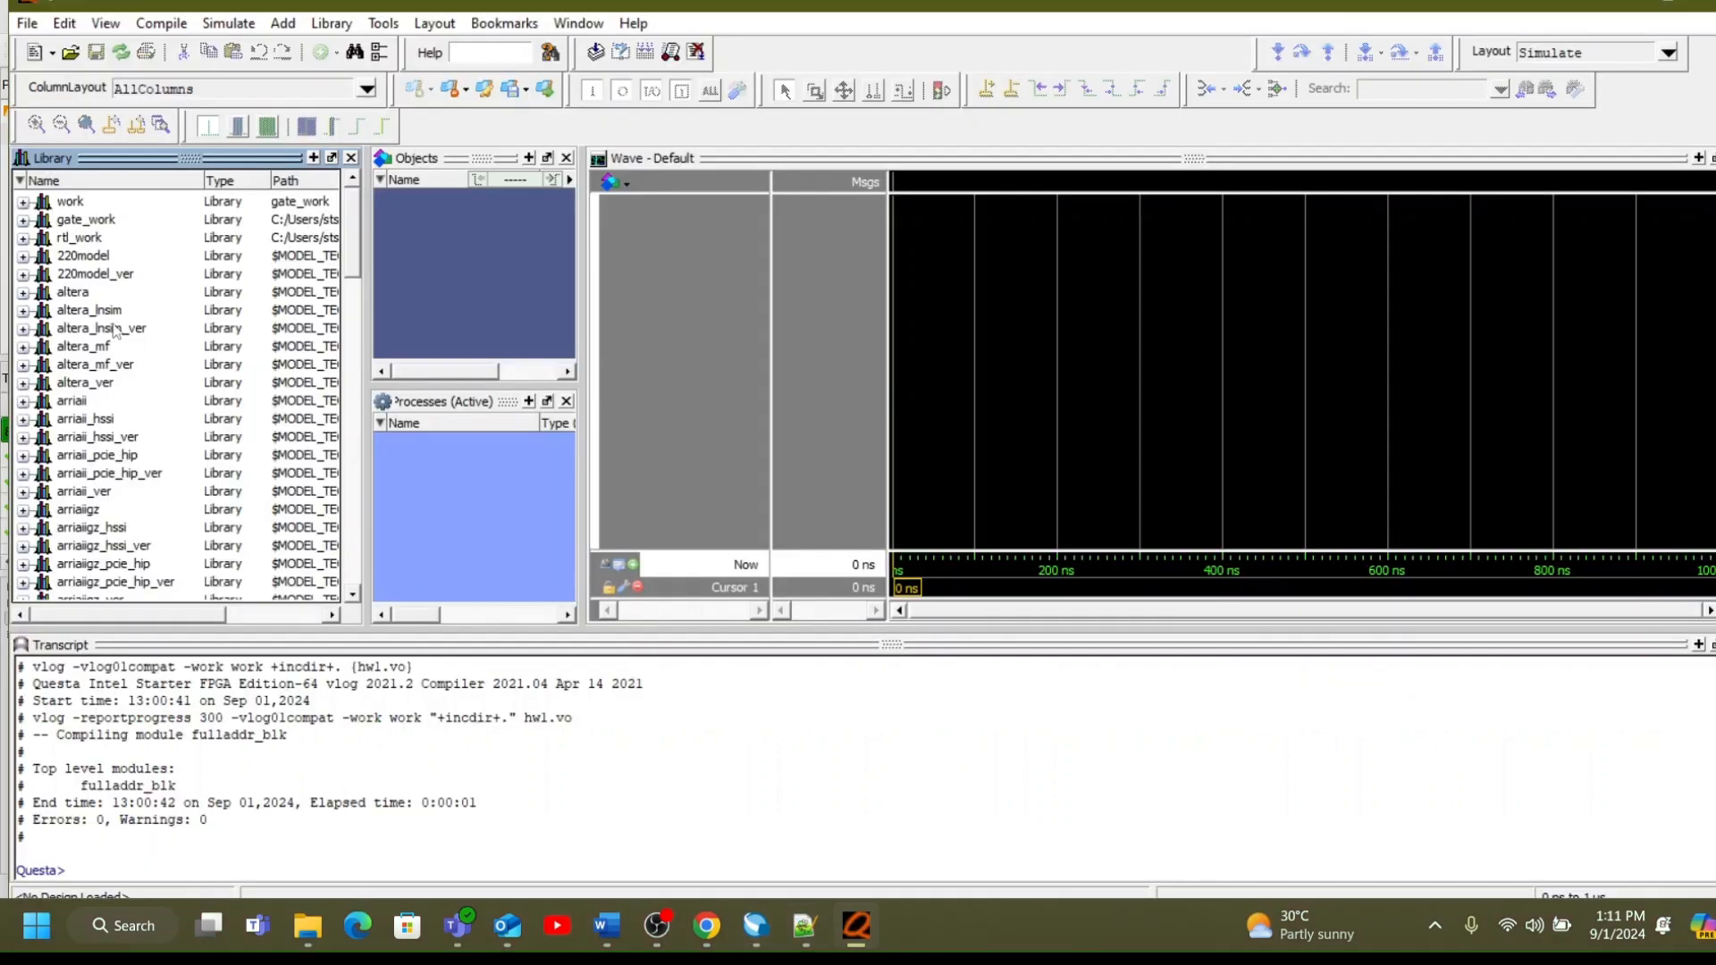
Compile the testbench source fulladder_tb from the questa folder into the work library.
click(179, 24)
click(177, 43)
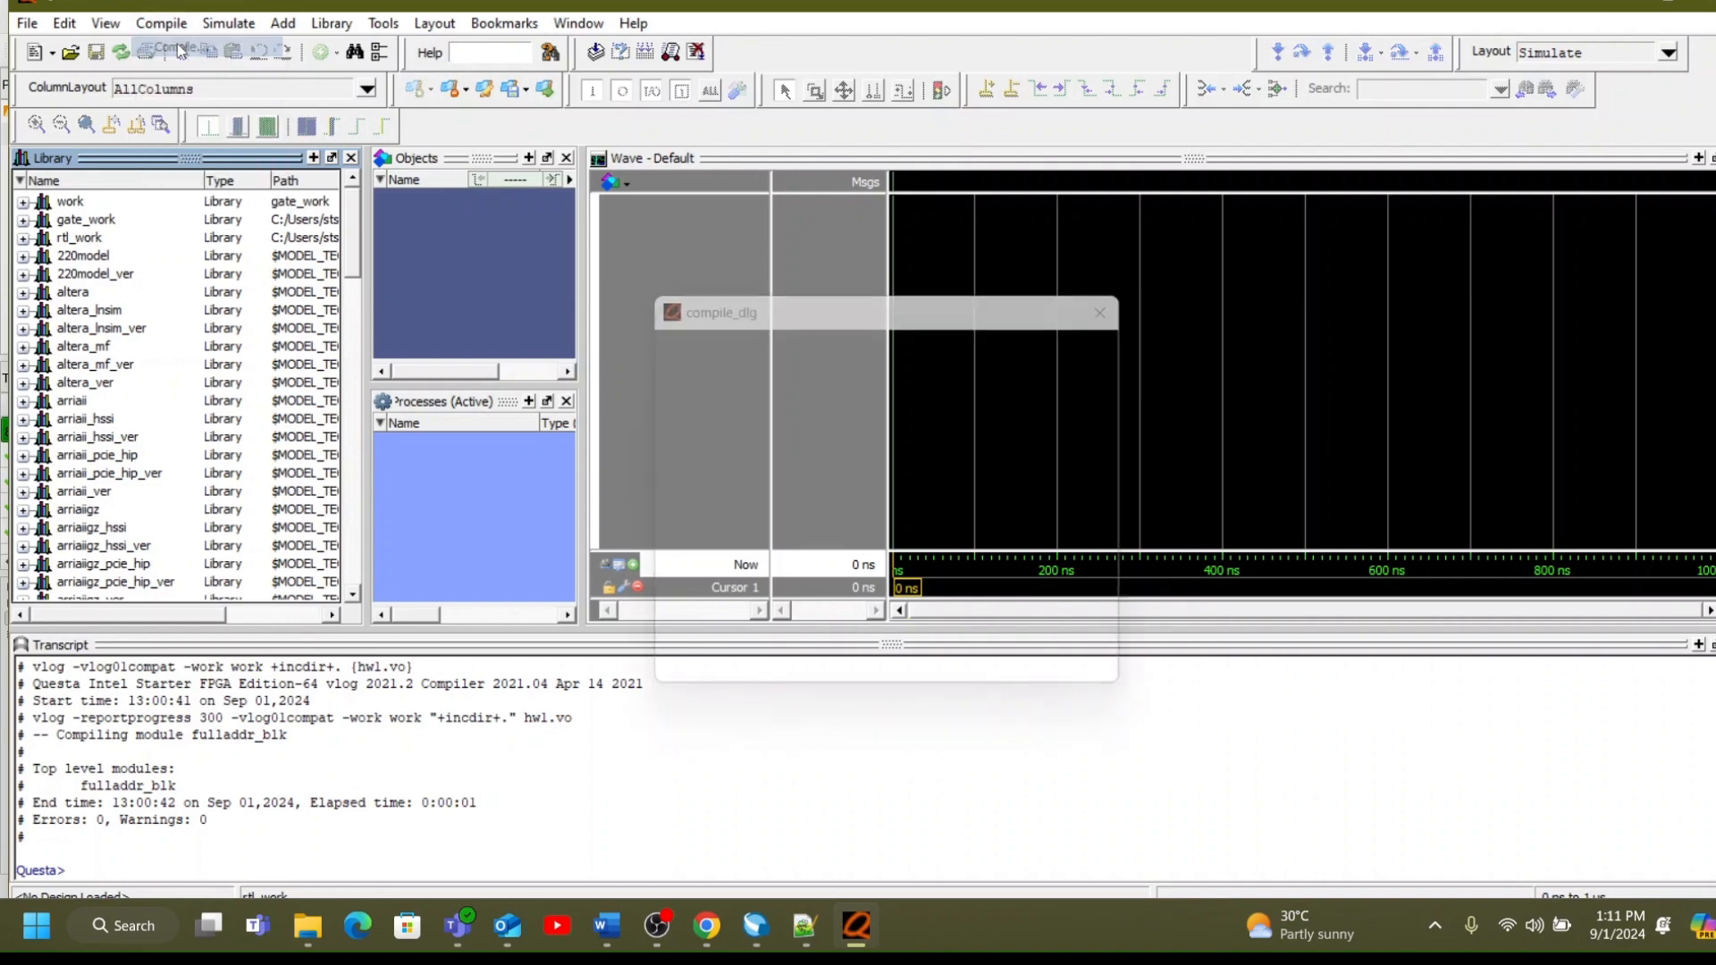
click(905, 523)
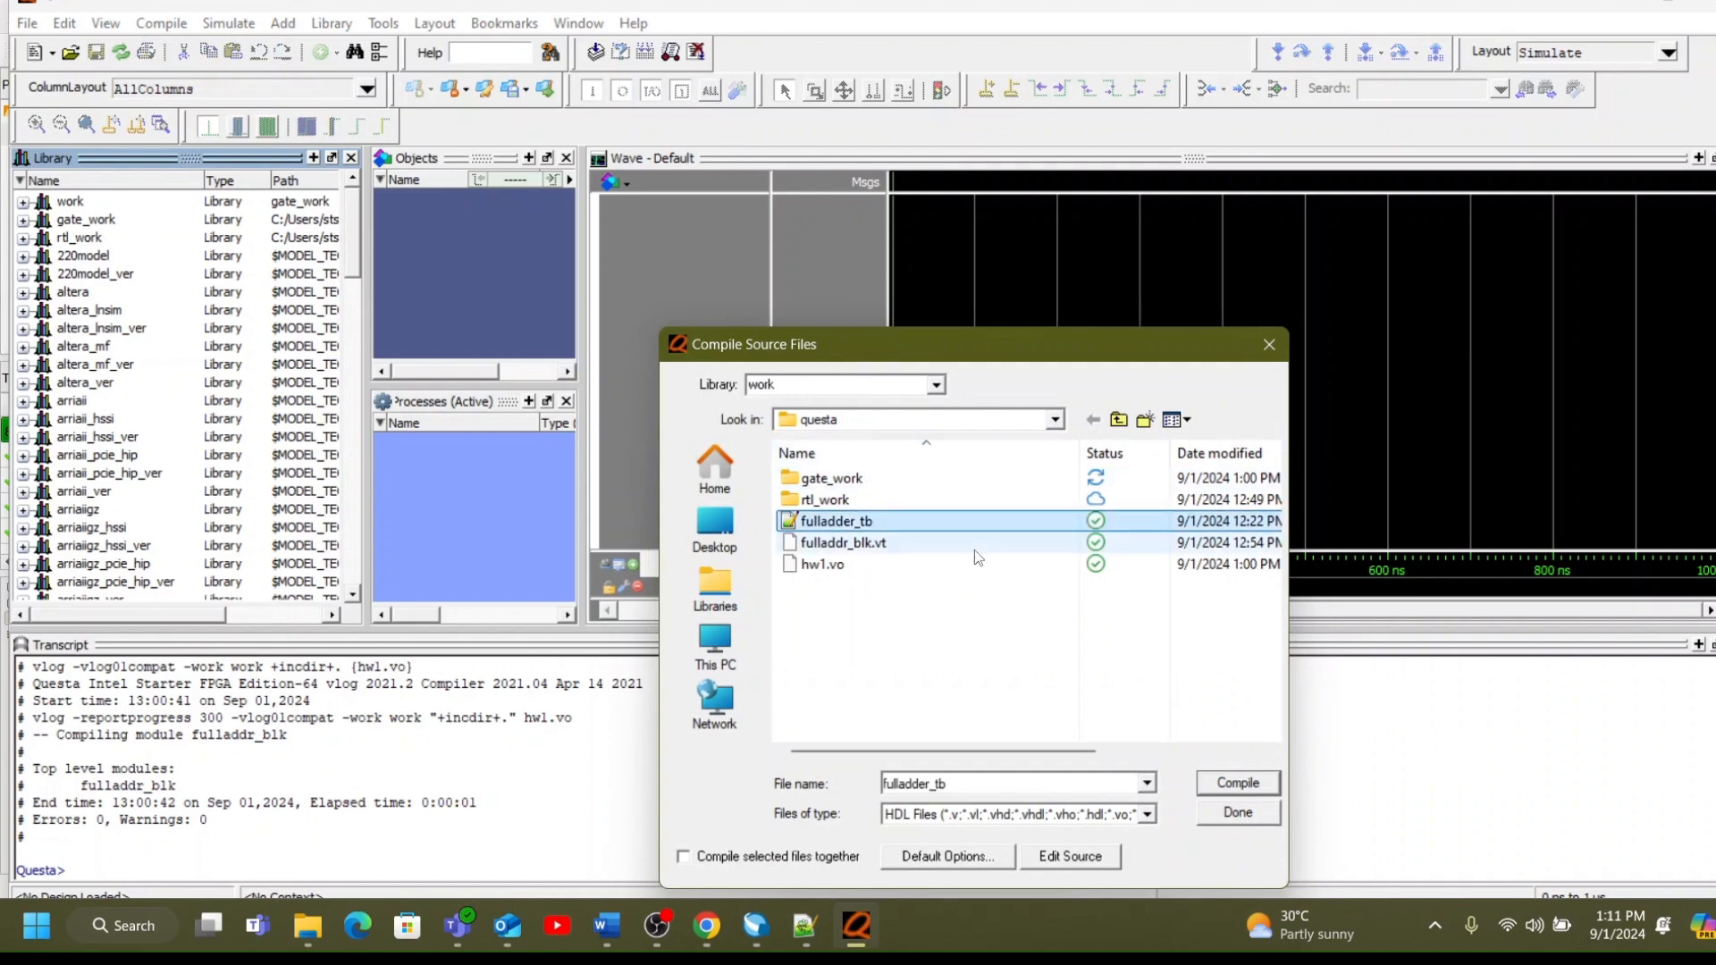
click(1238, 784)
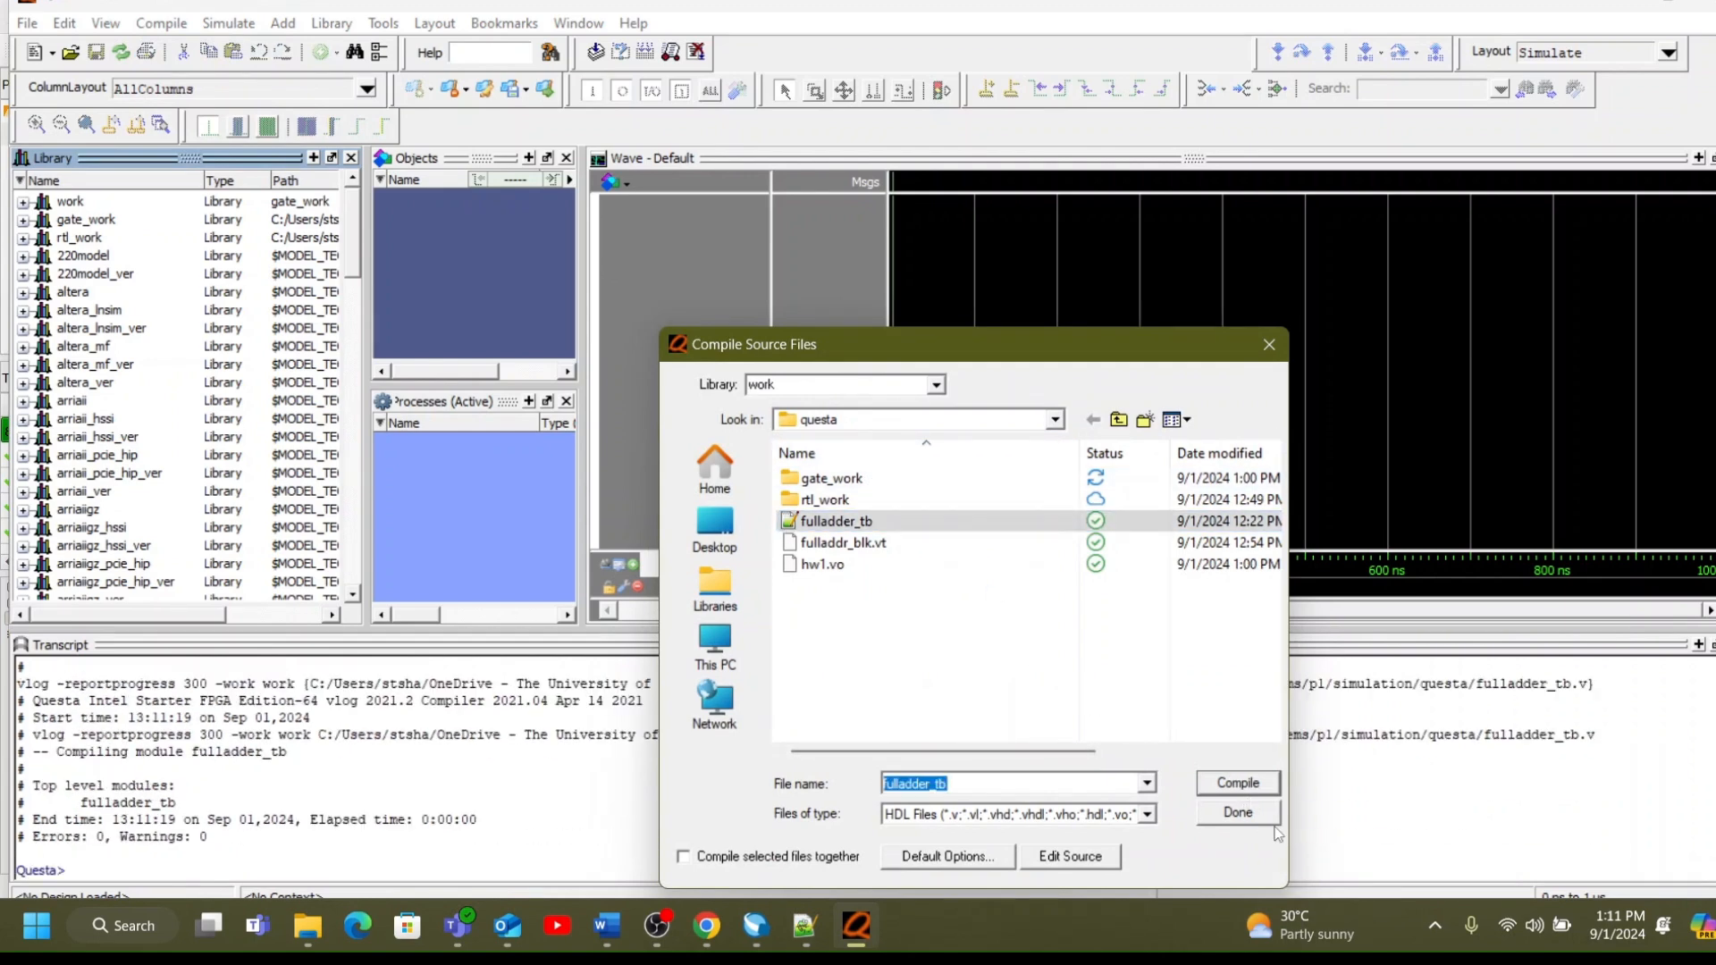
Finish the source compilation and start simulating the fulladder_tb module from the work library.
click(1251, 813)
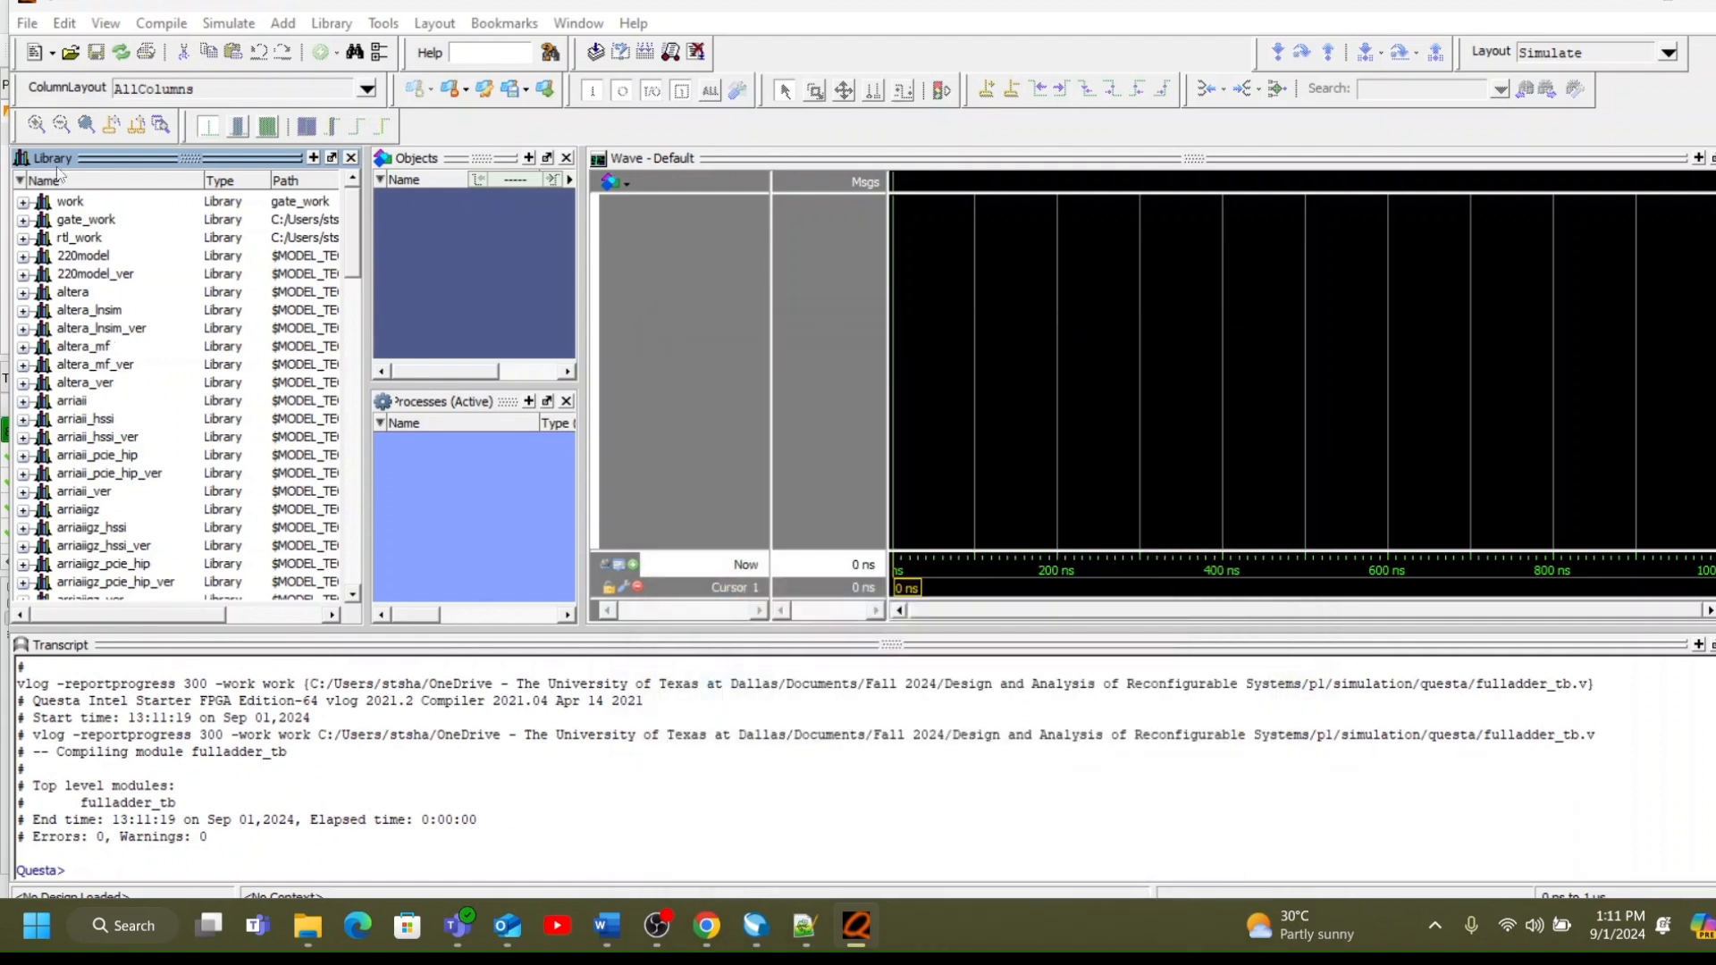
click(228, 24)
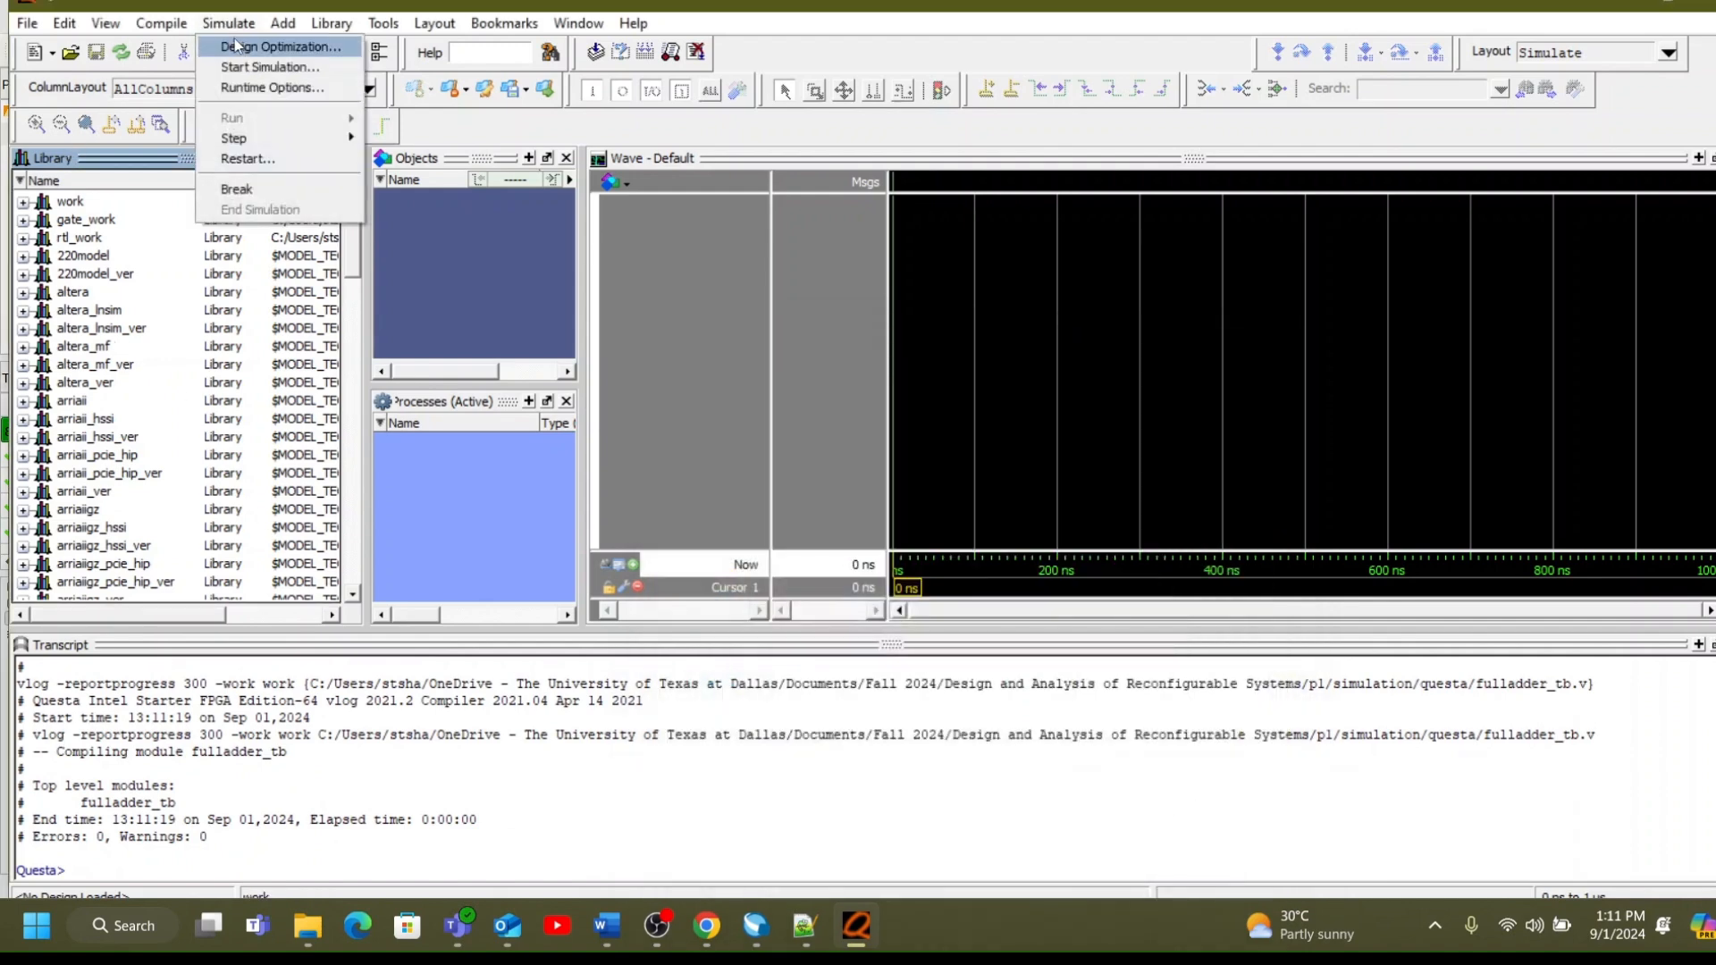
click(242, 68)
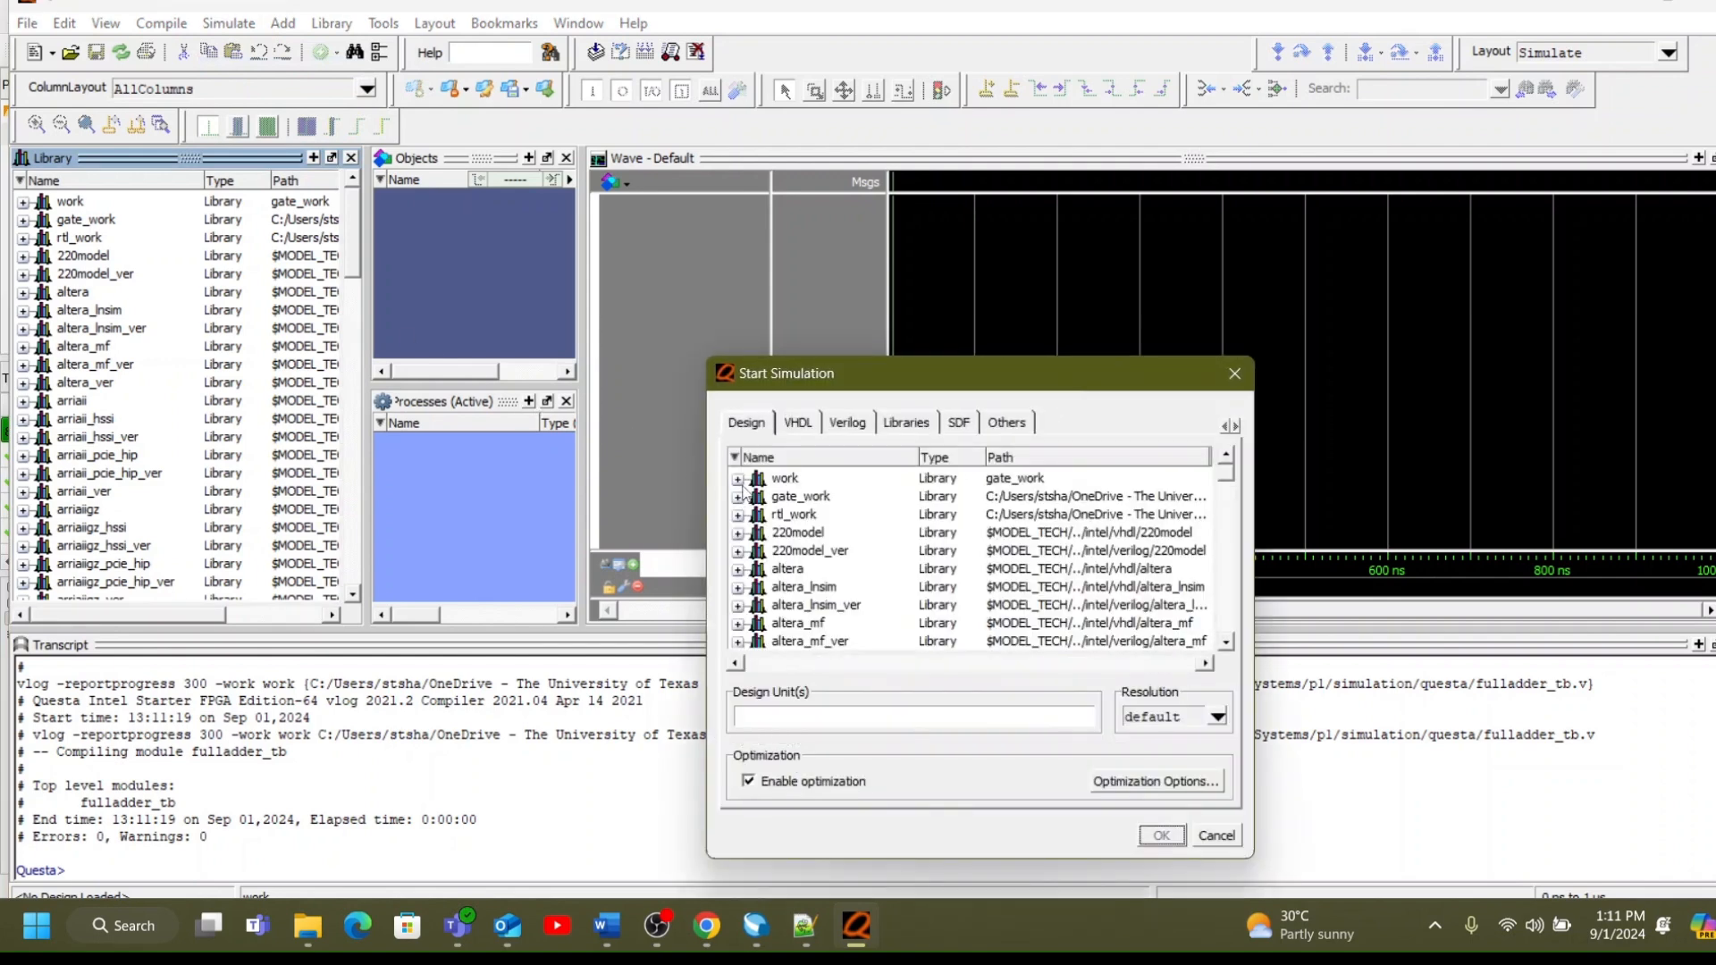
click(737, 480)
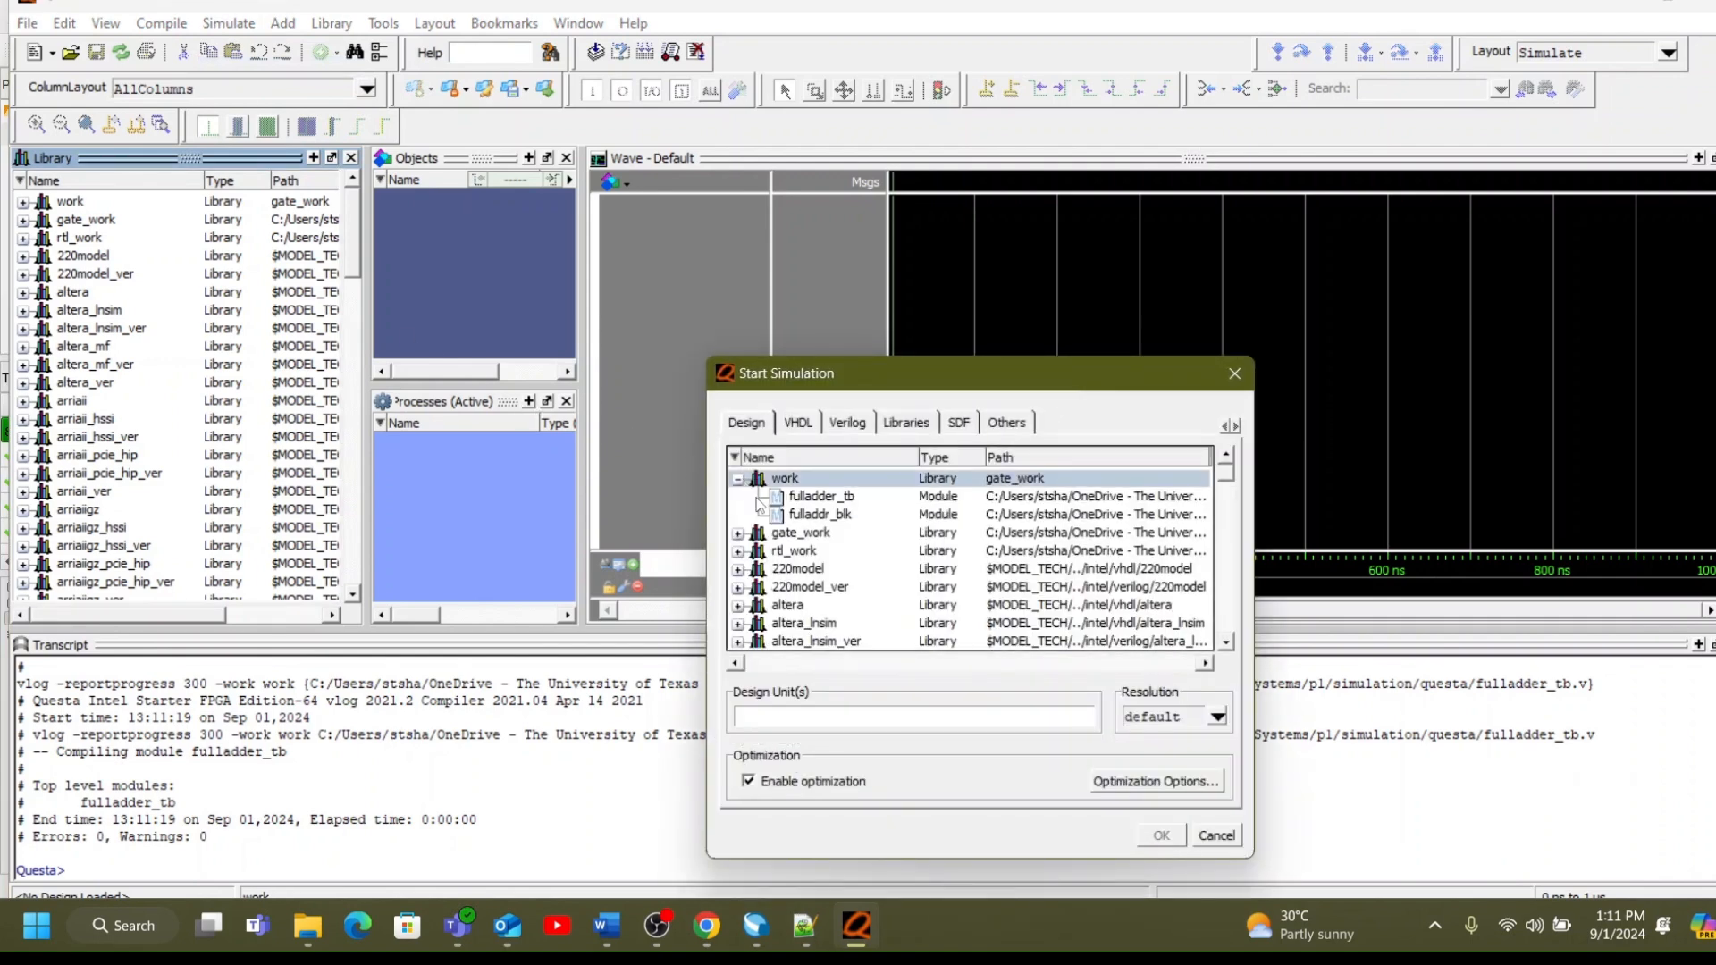
click(891, 498)
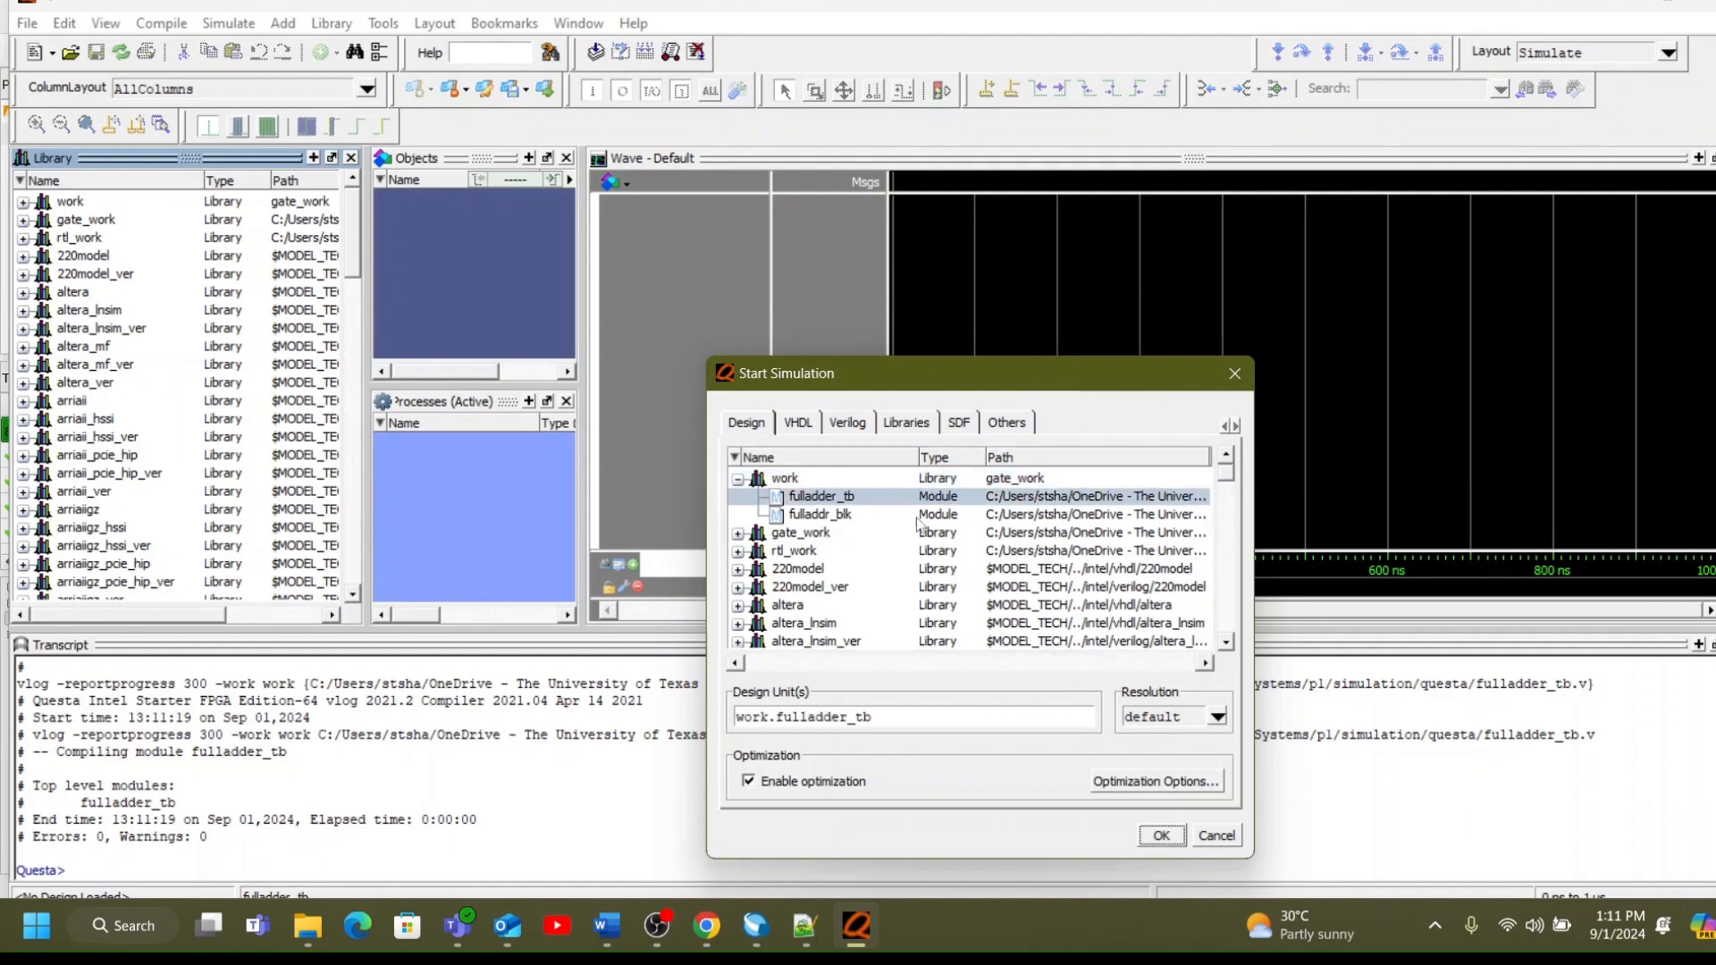
click(1162, 837)
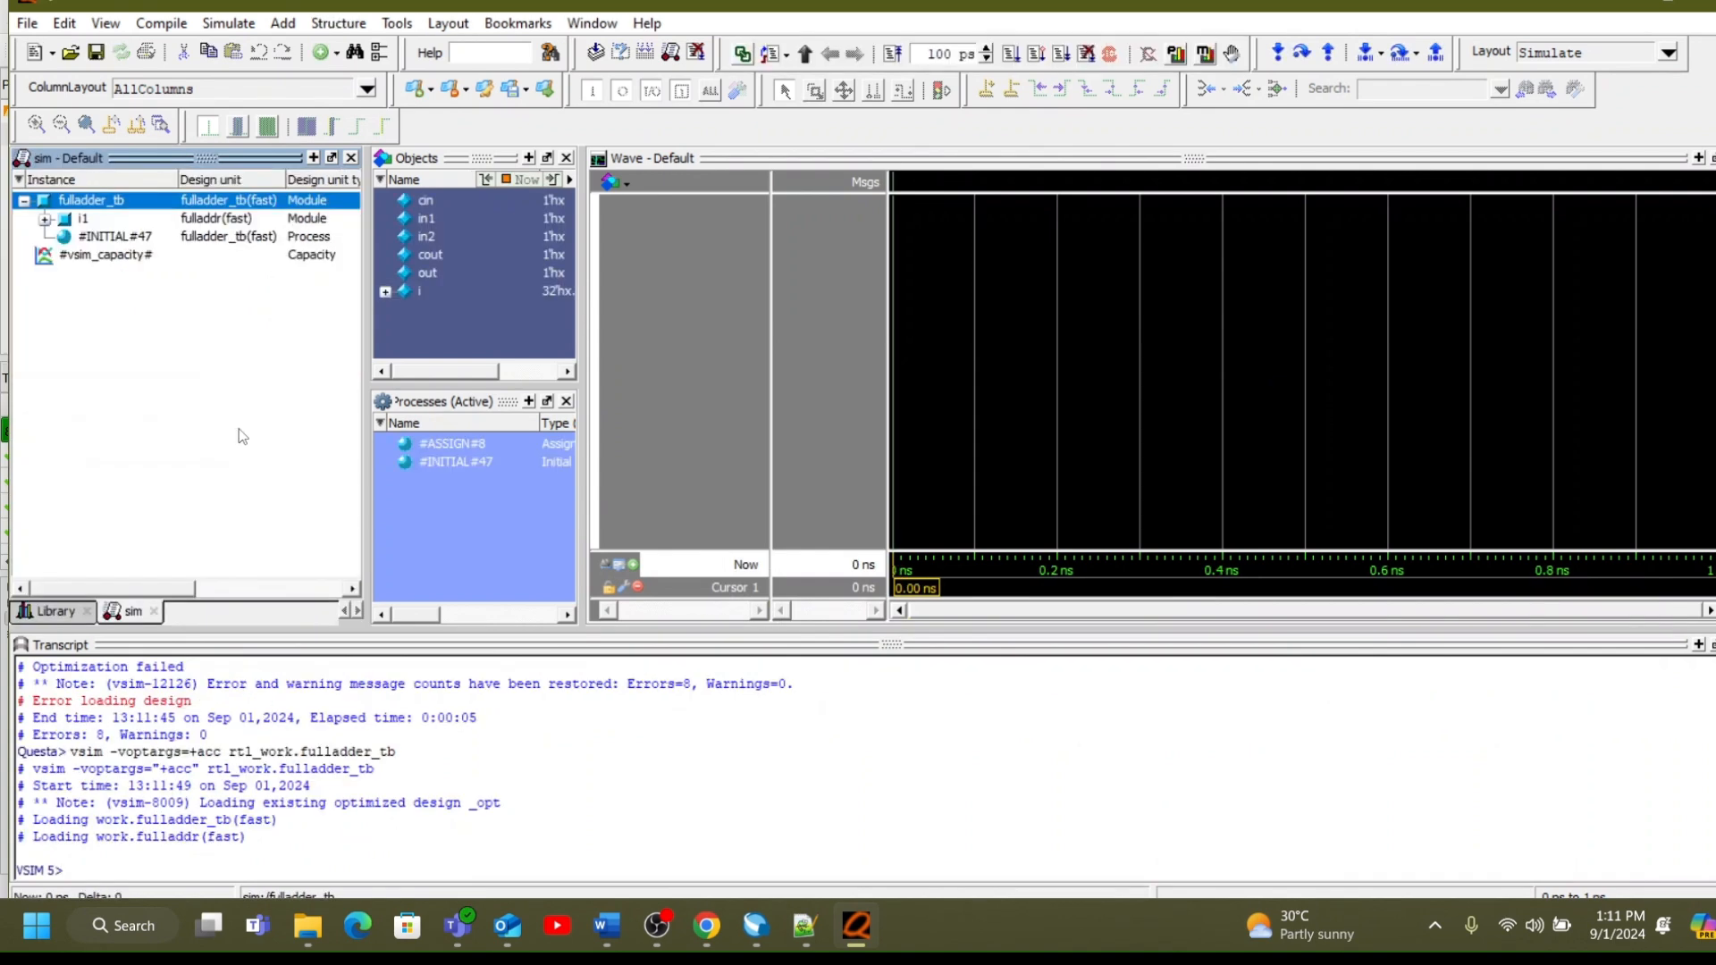
Add the testbench signals cin, in1, in2, cout and out to the waveform display.
click(427, 200)
drag(431, 202, 438, 265)
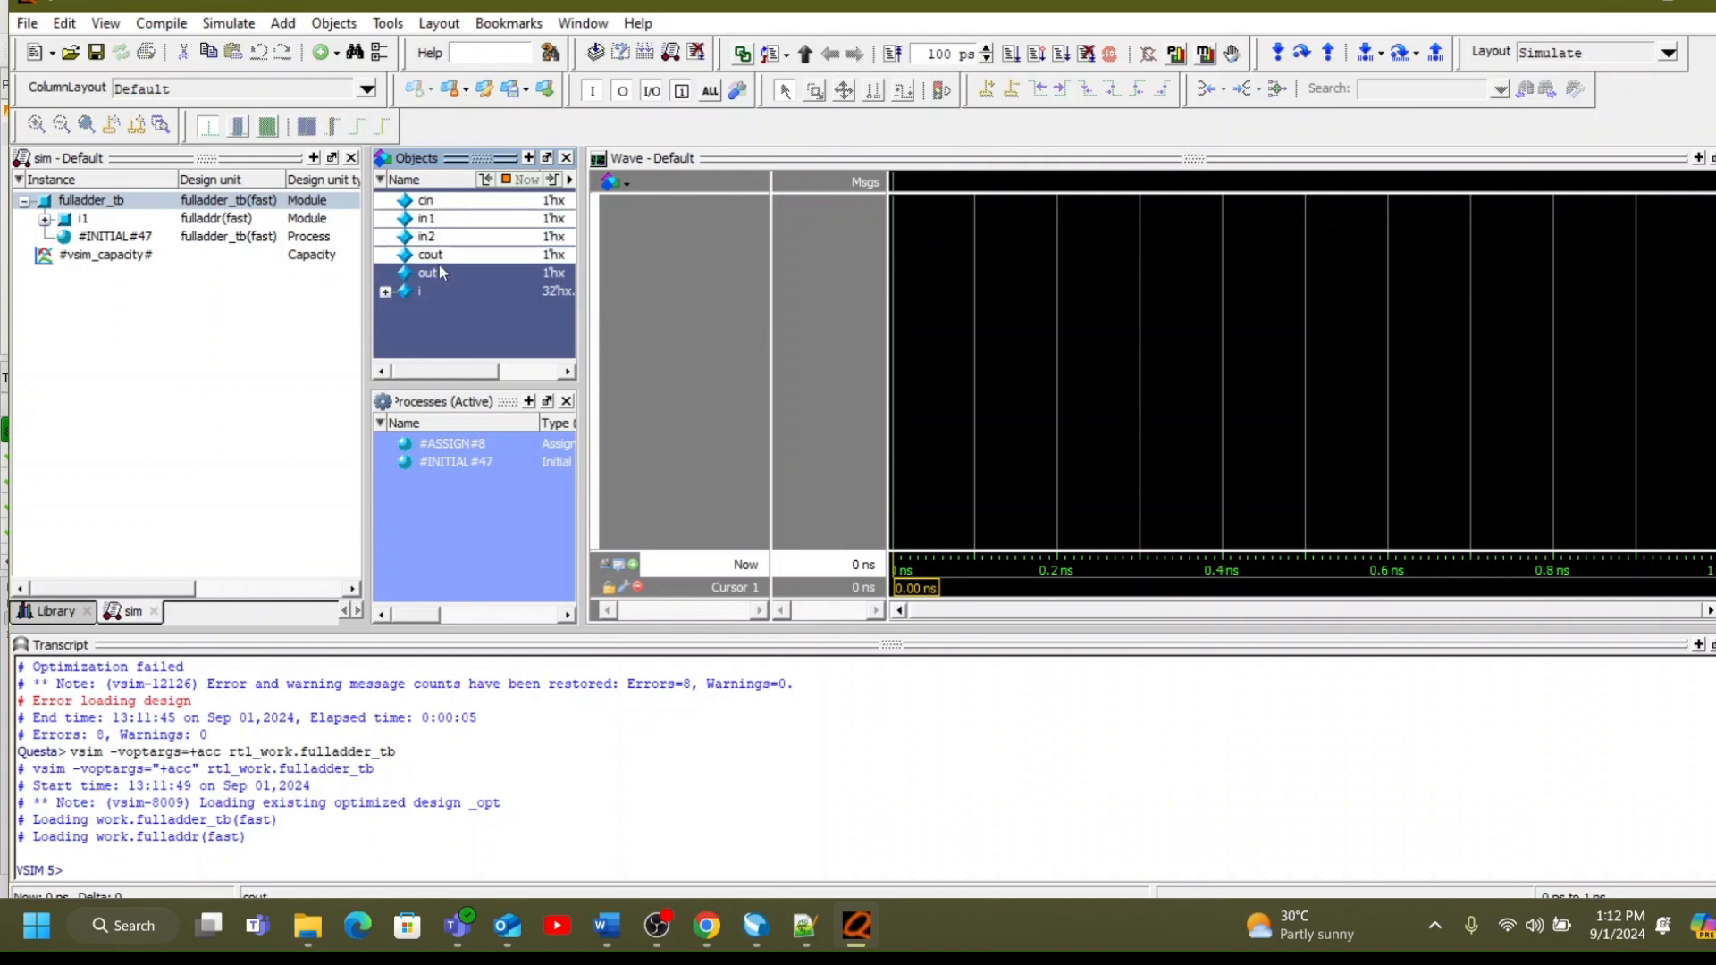
click(439, 223)
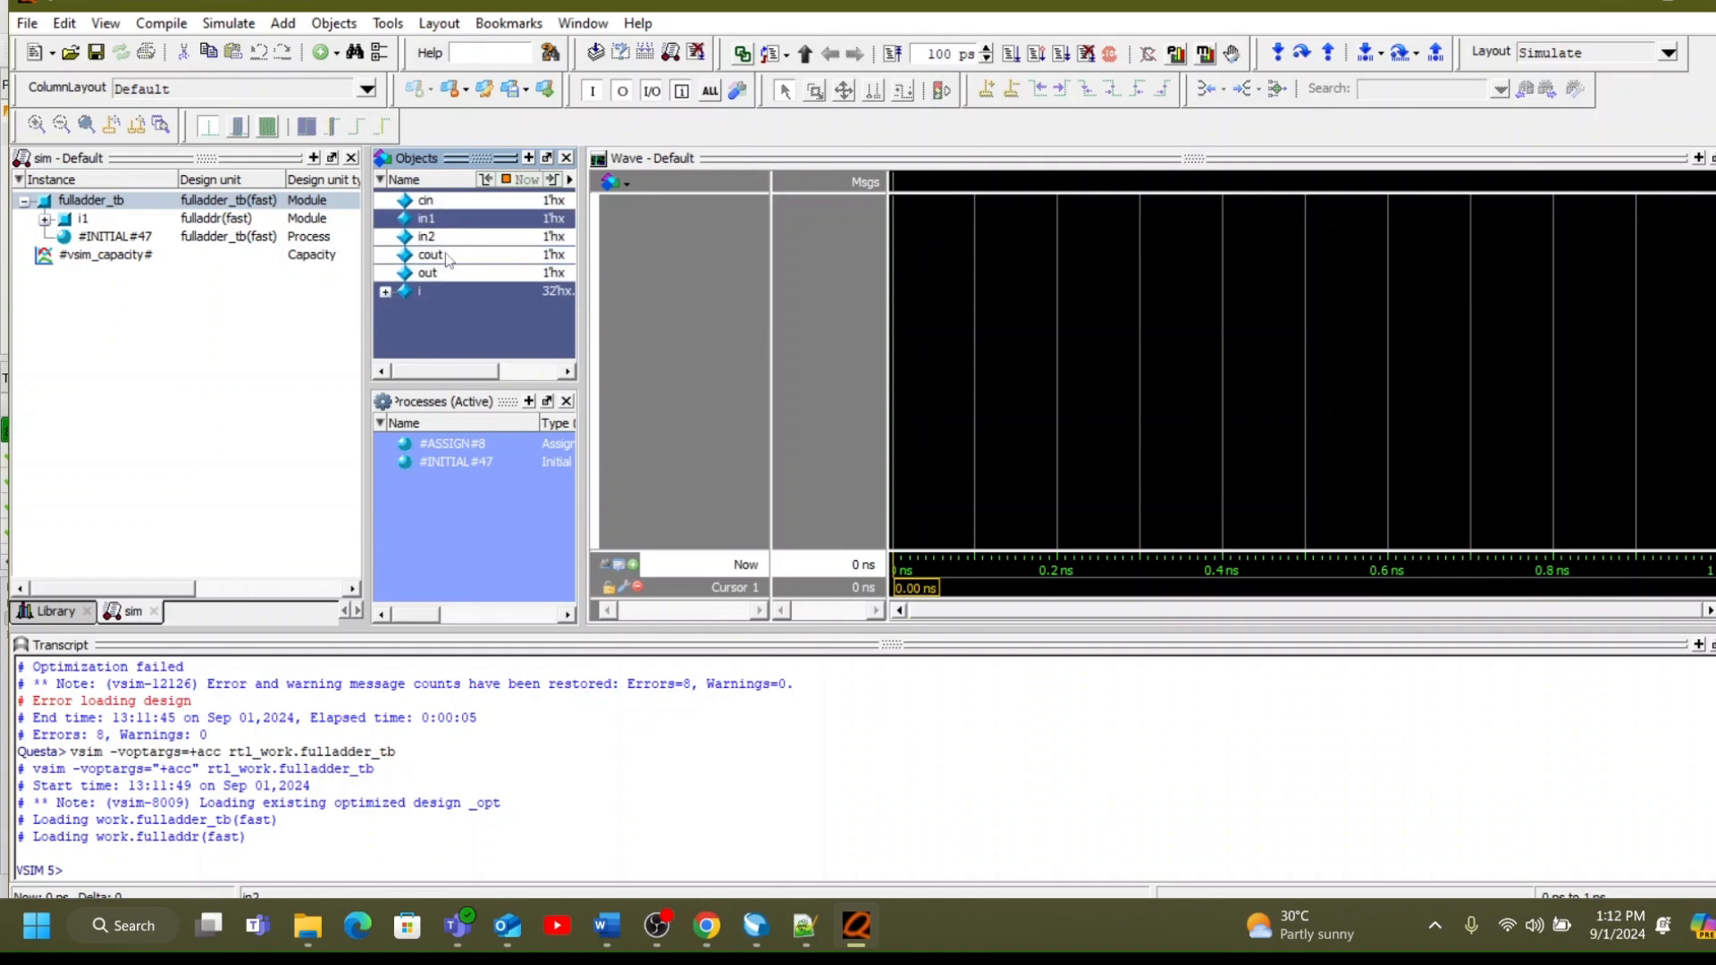
drag(474, 218, 691, 268)
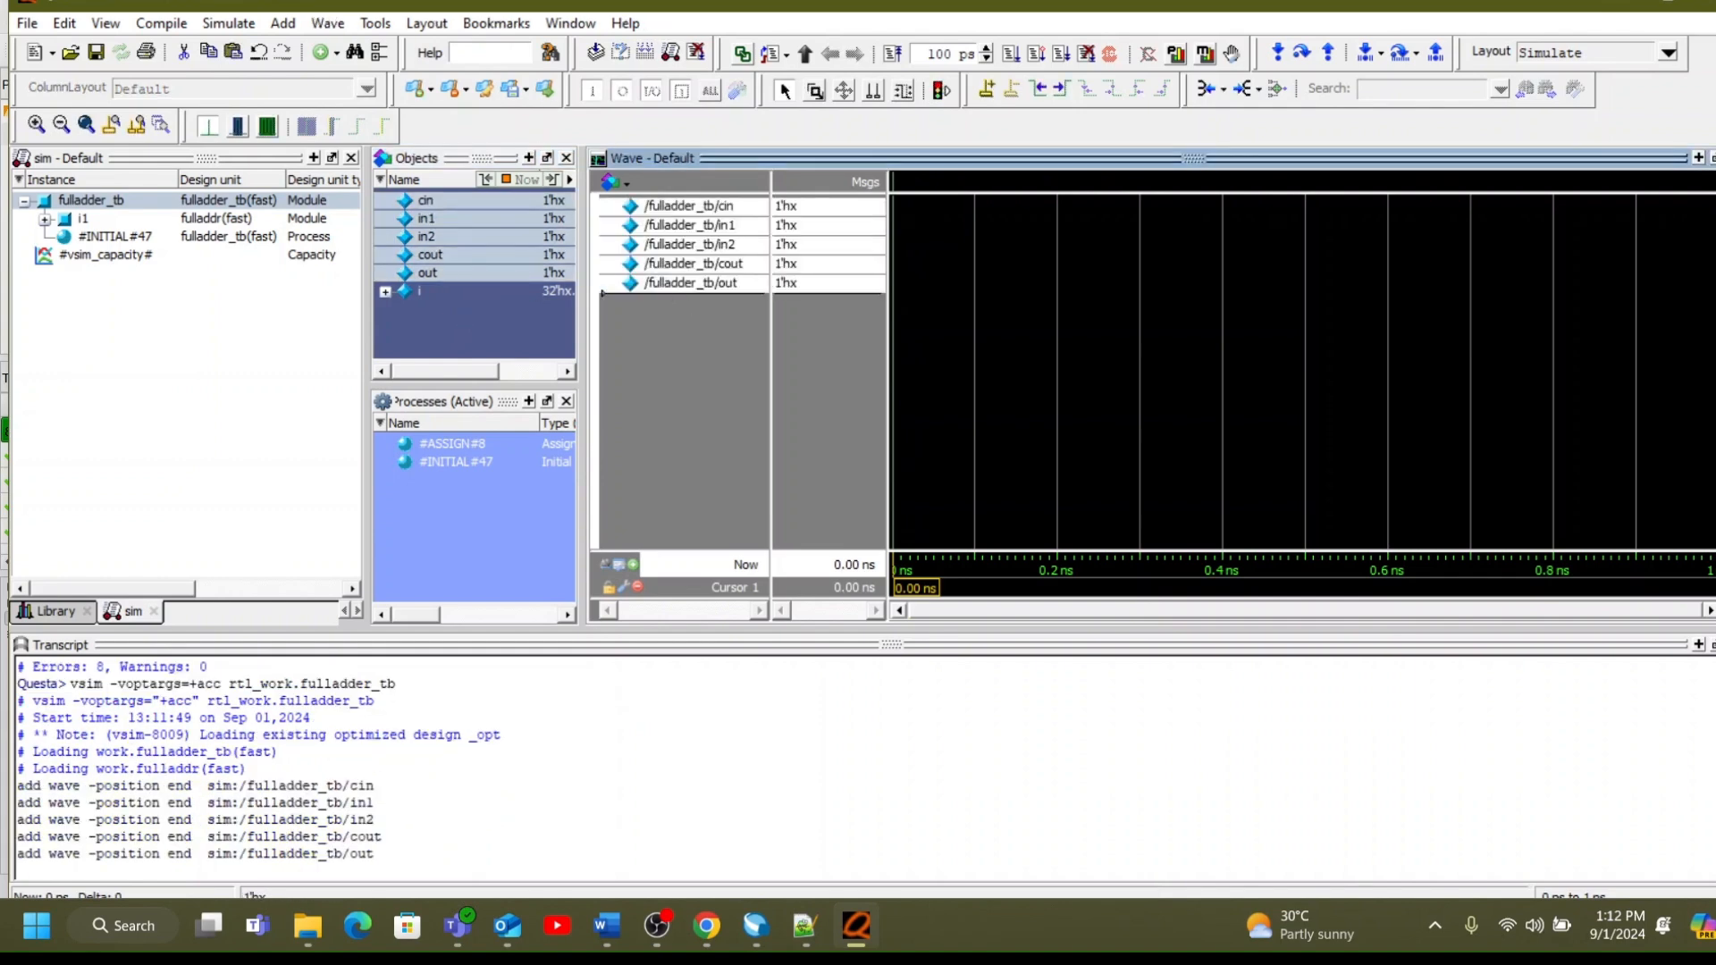
Run the fulladder_tb simulation to completion with the whole waveform fitted in view, and quit Questa.
click(1060, 54)
click(917, 314)
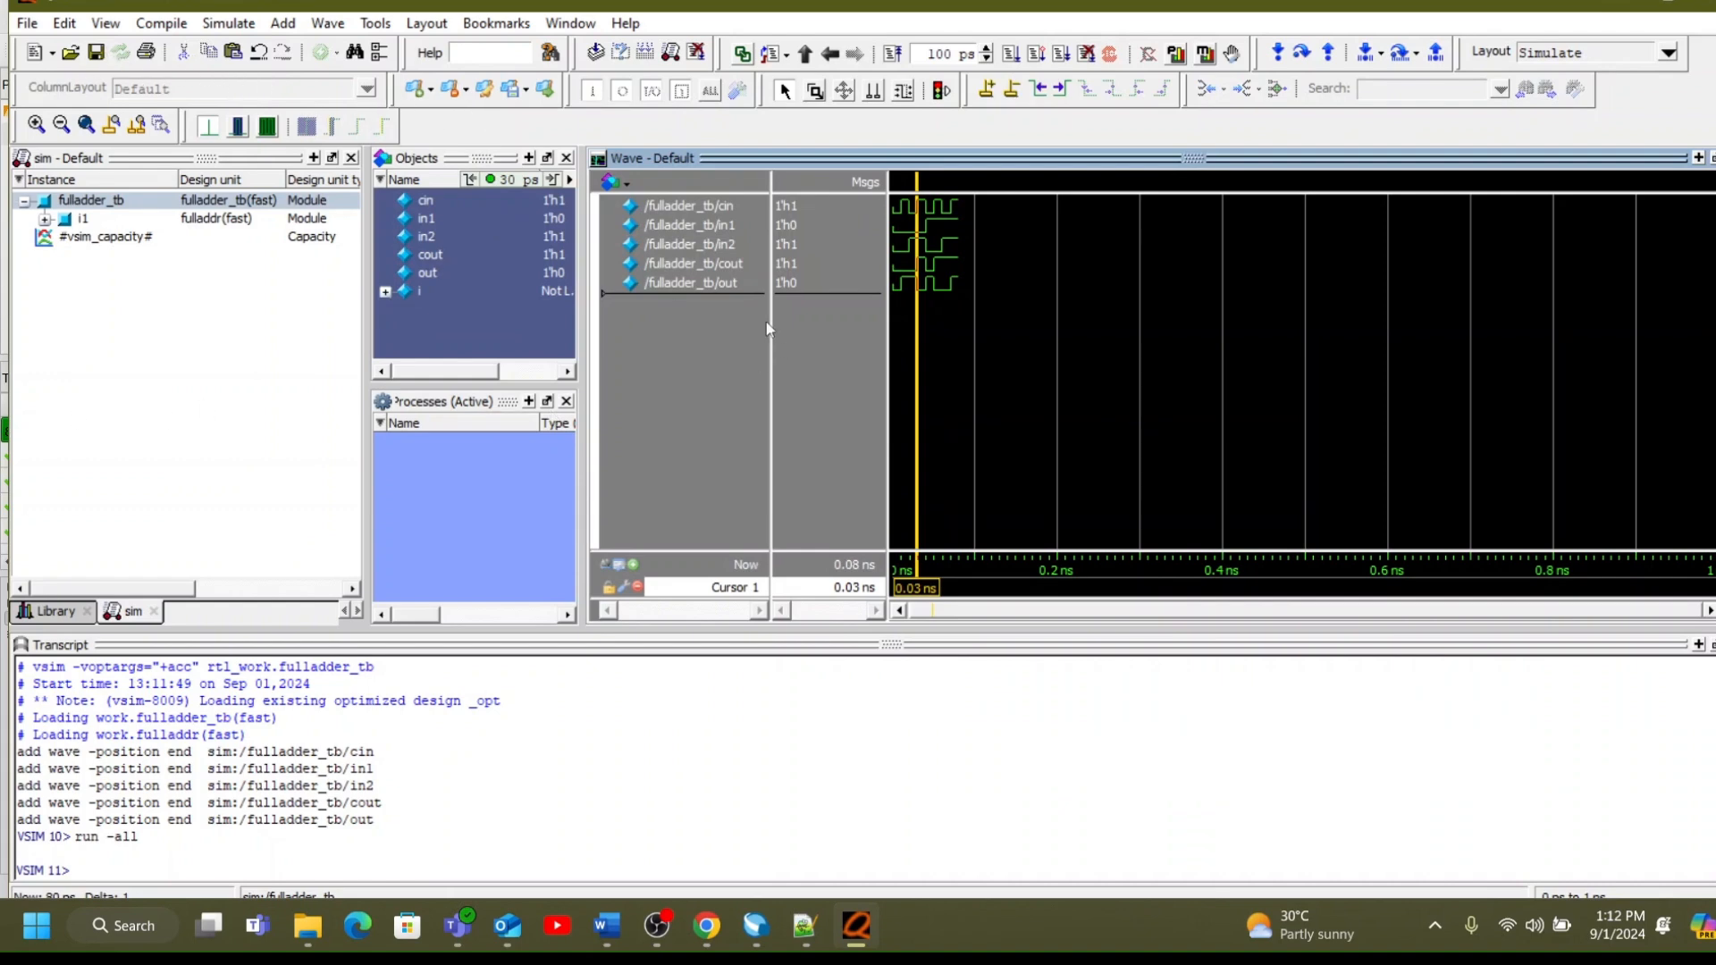
click(93, 130)
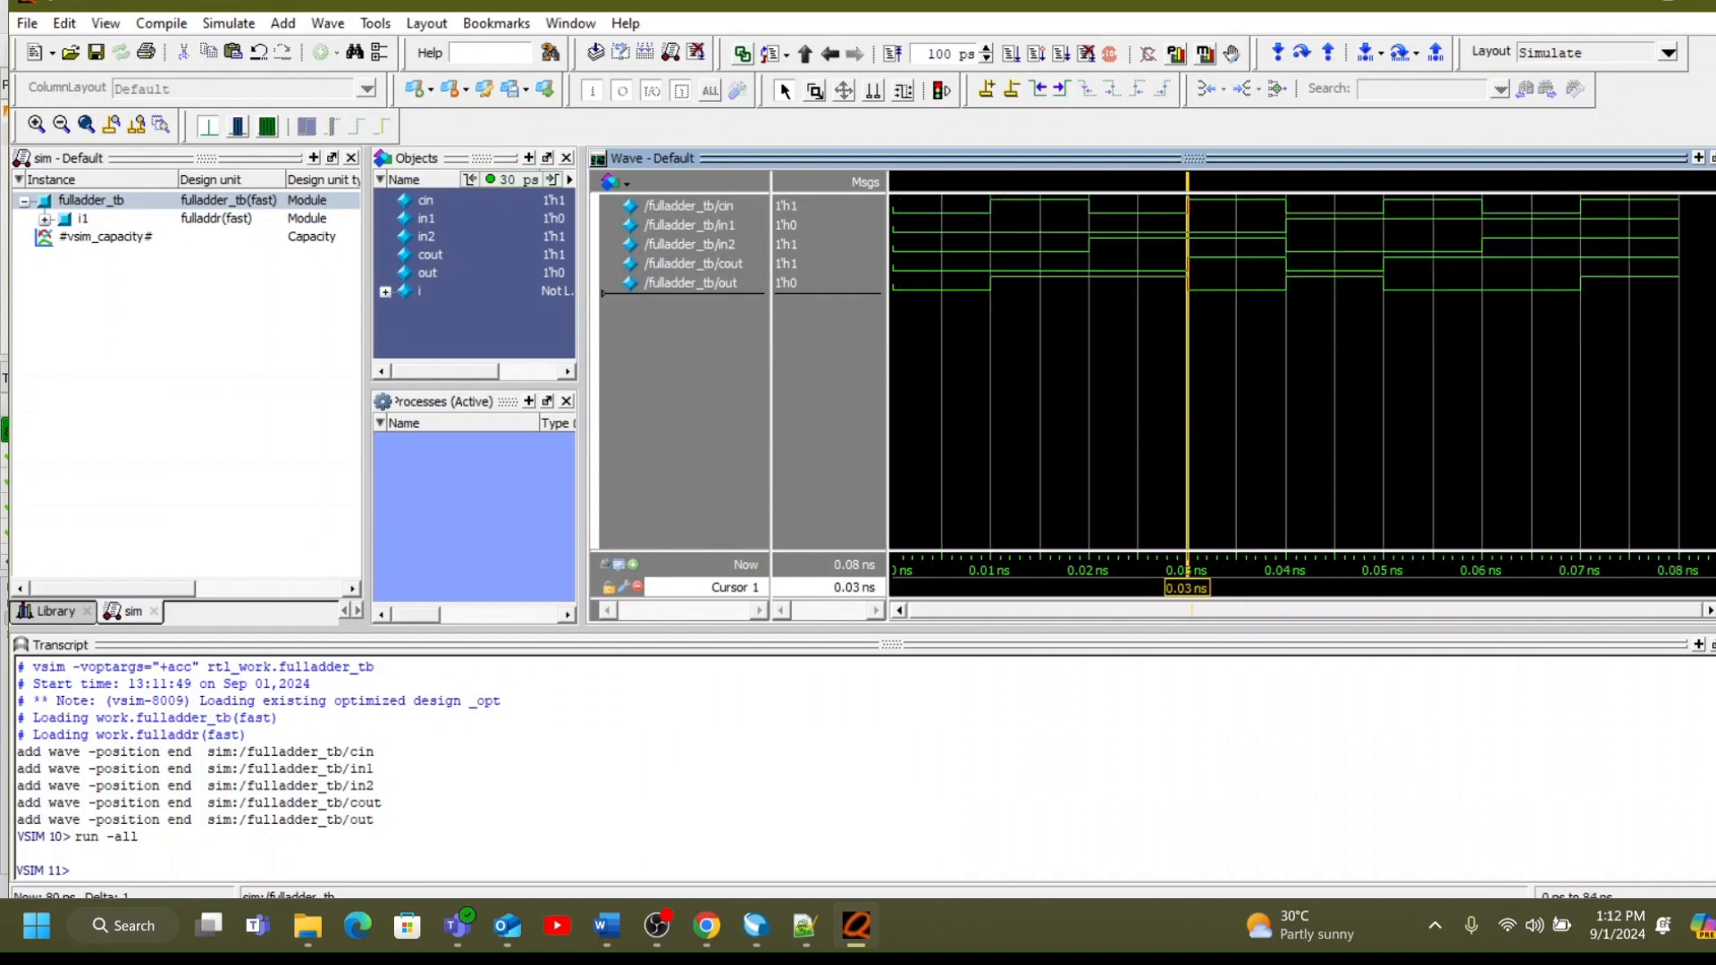
click(1702, 3)
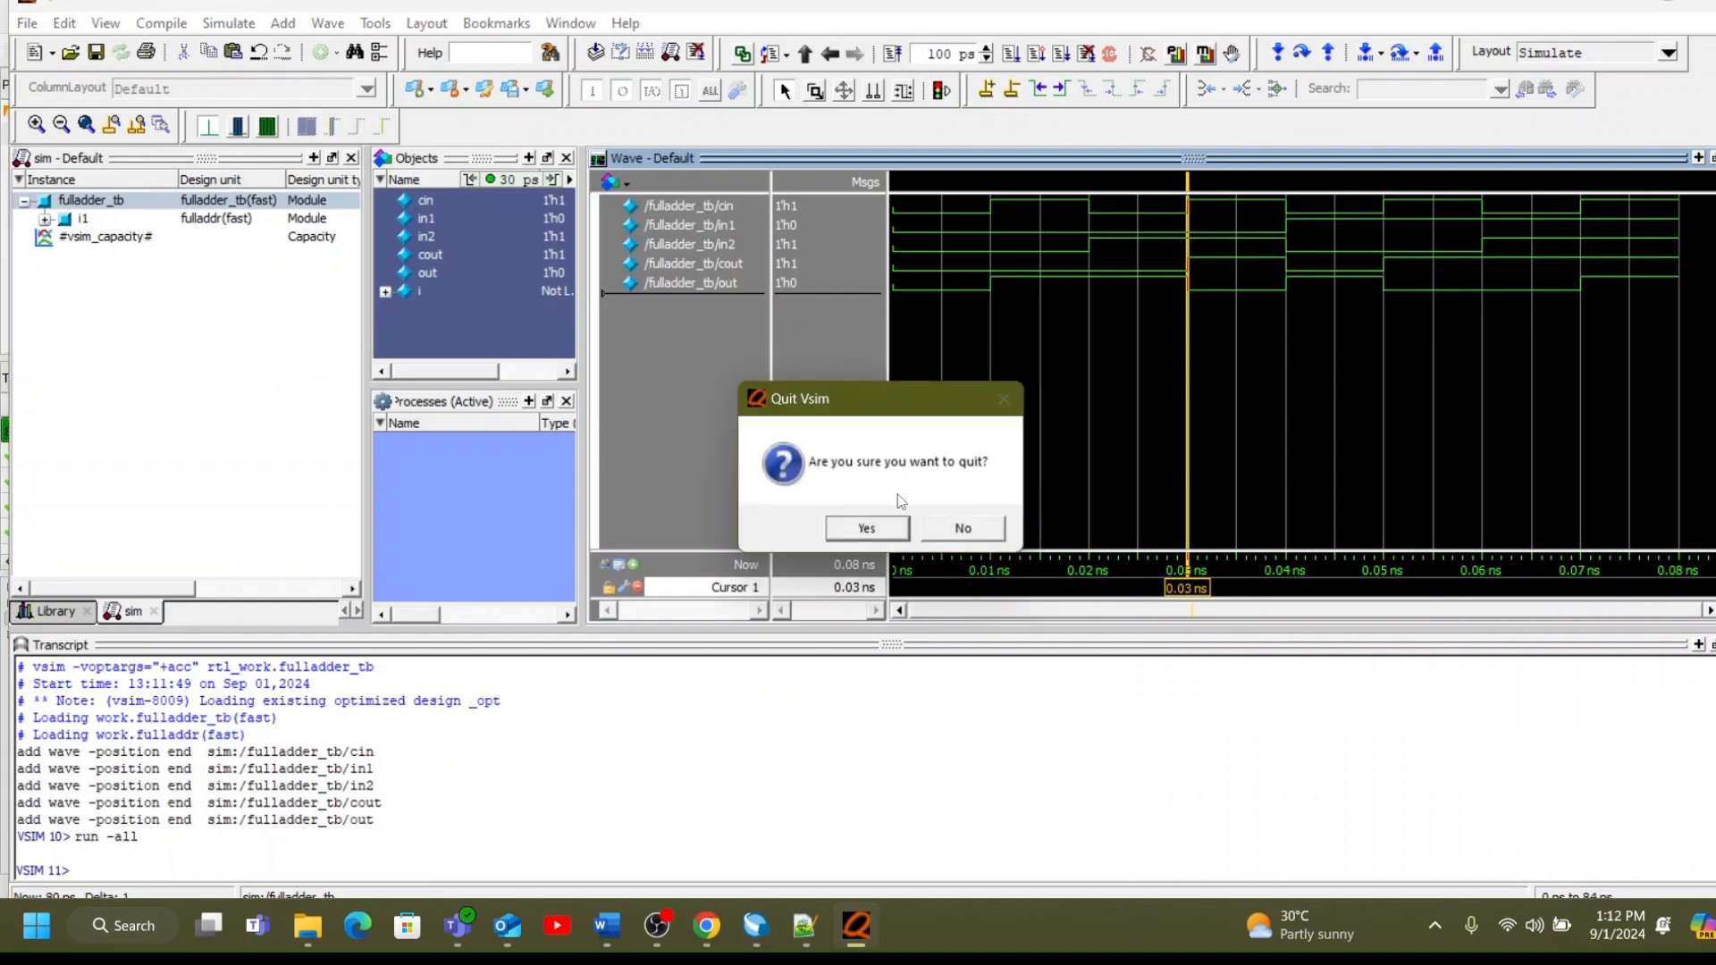
click(861, 524)
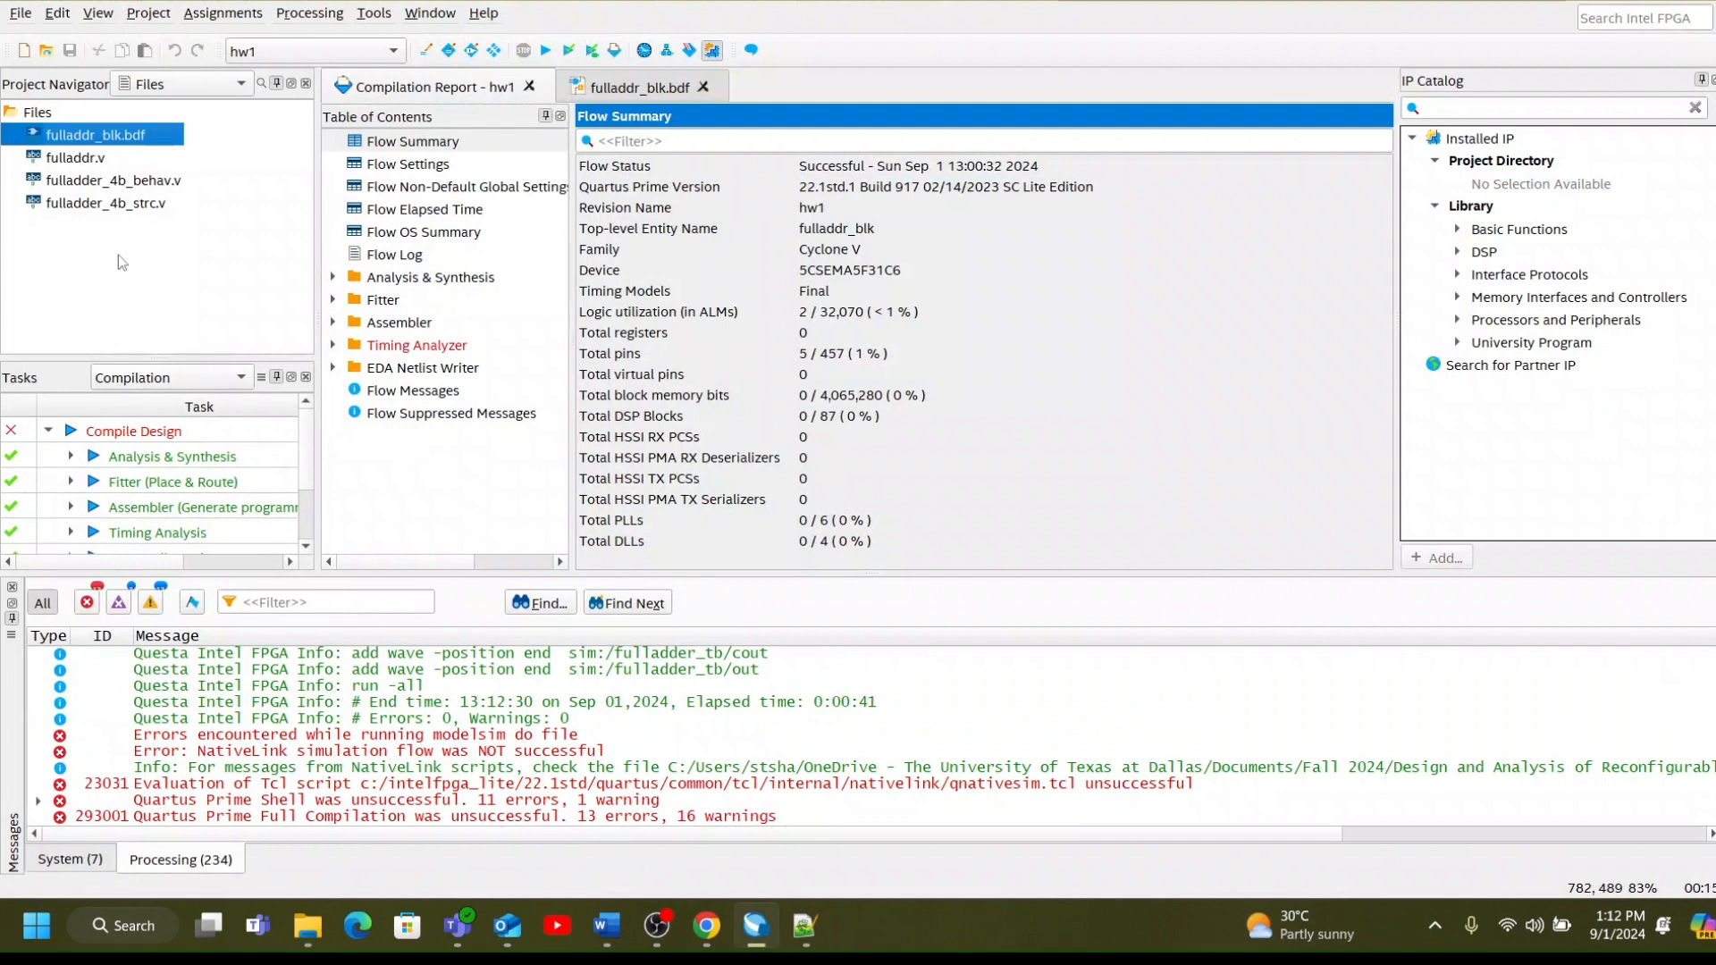
Open fulladder_4b_behav.v, set it as the top-level entity and run a full compilation.
click(134, 183)
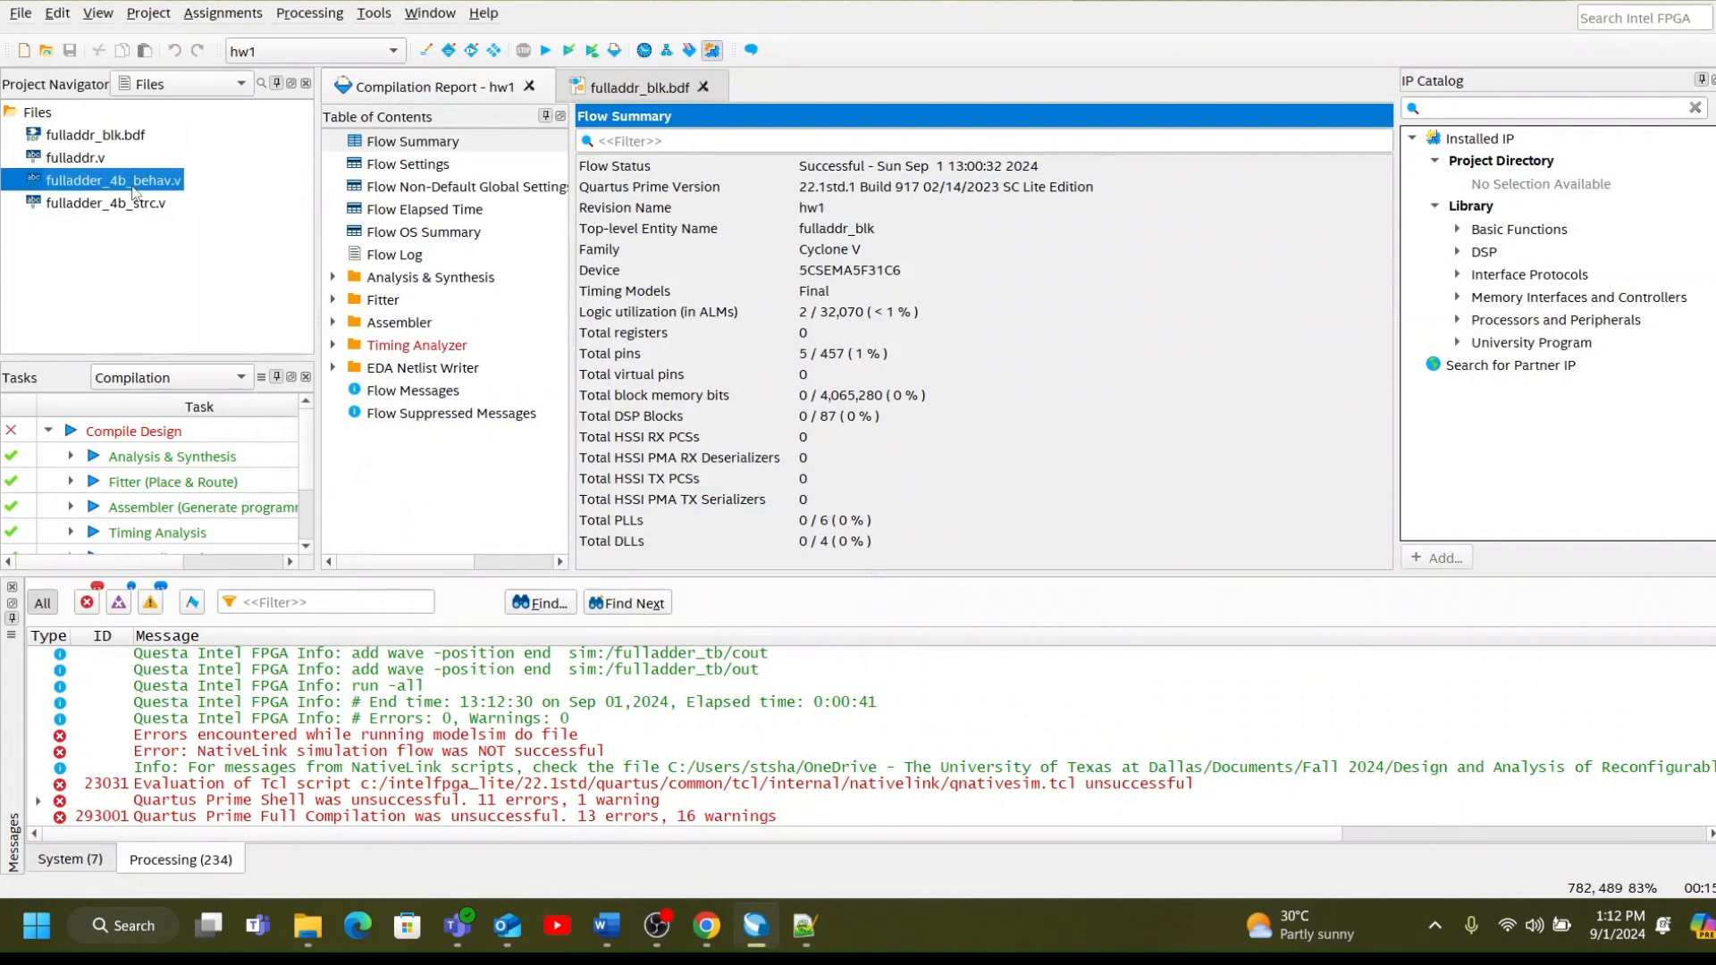
right_click(135, 190)
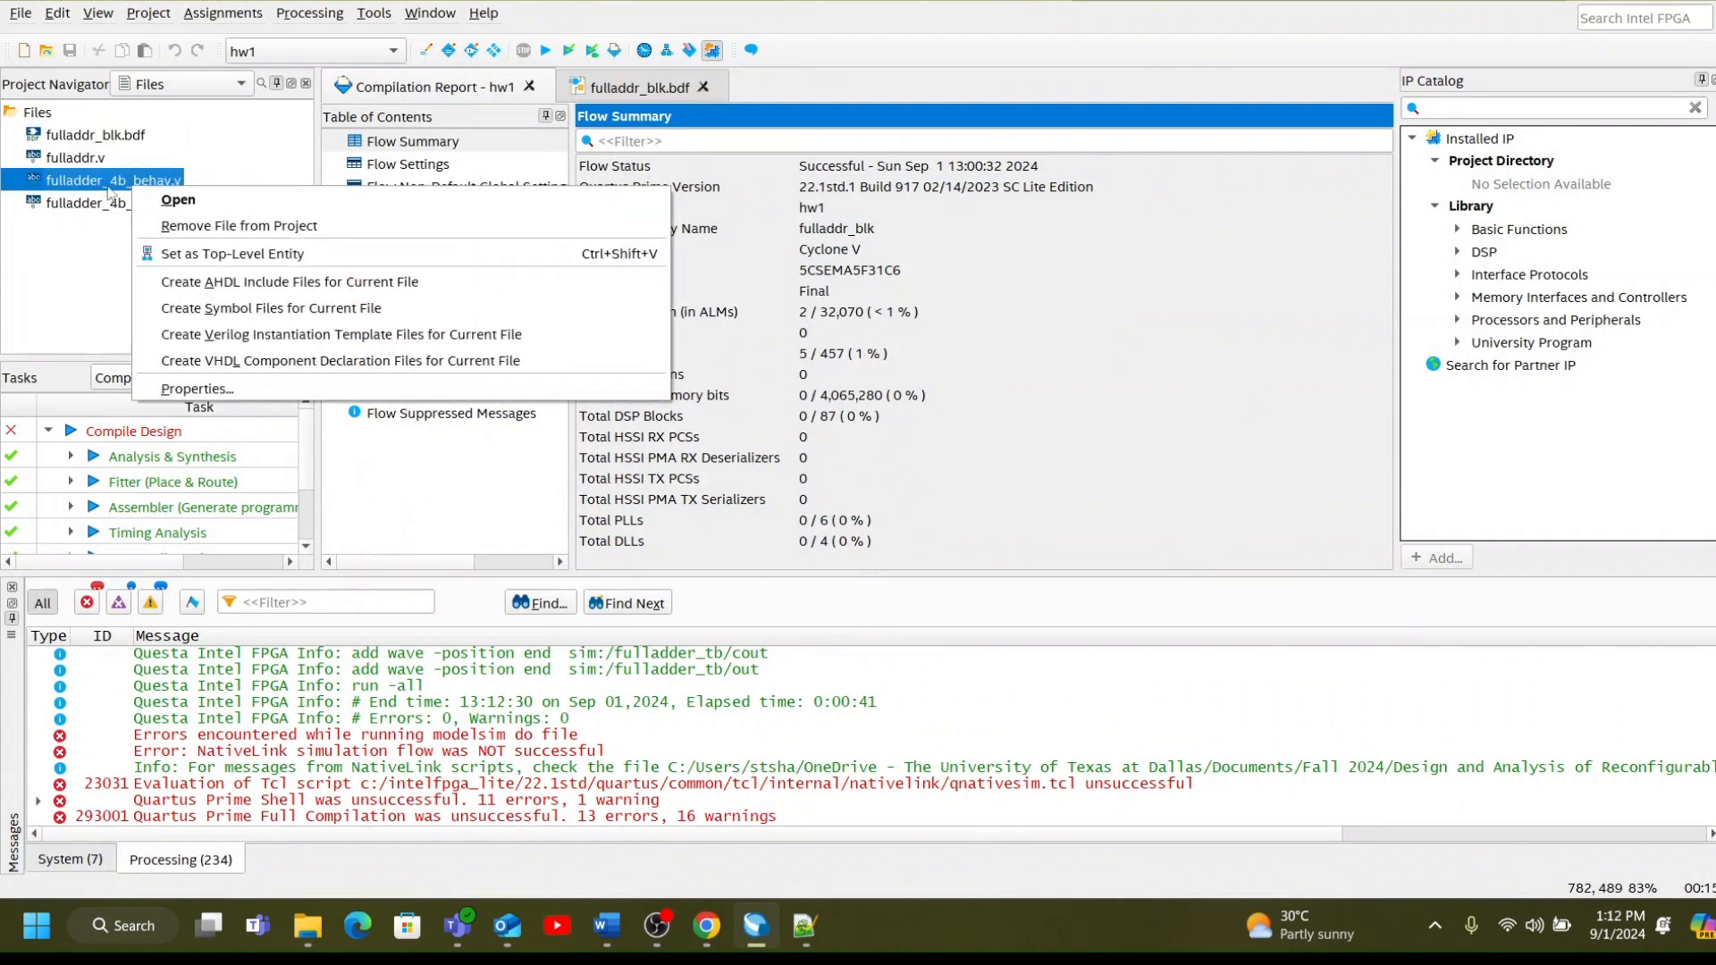
double_click(93, 187)
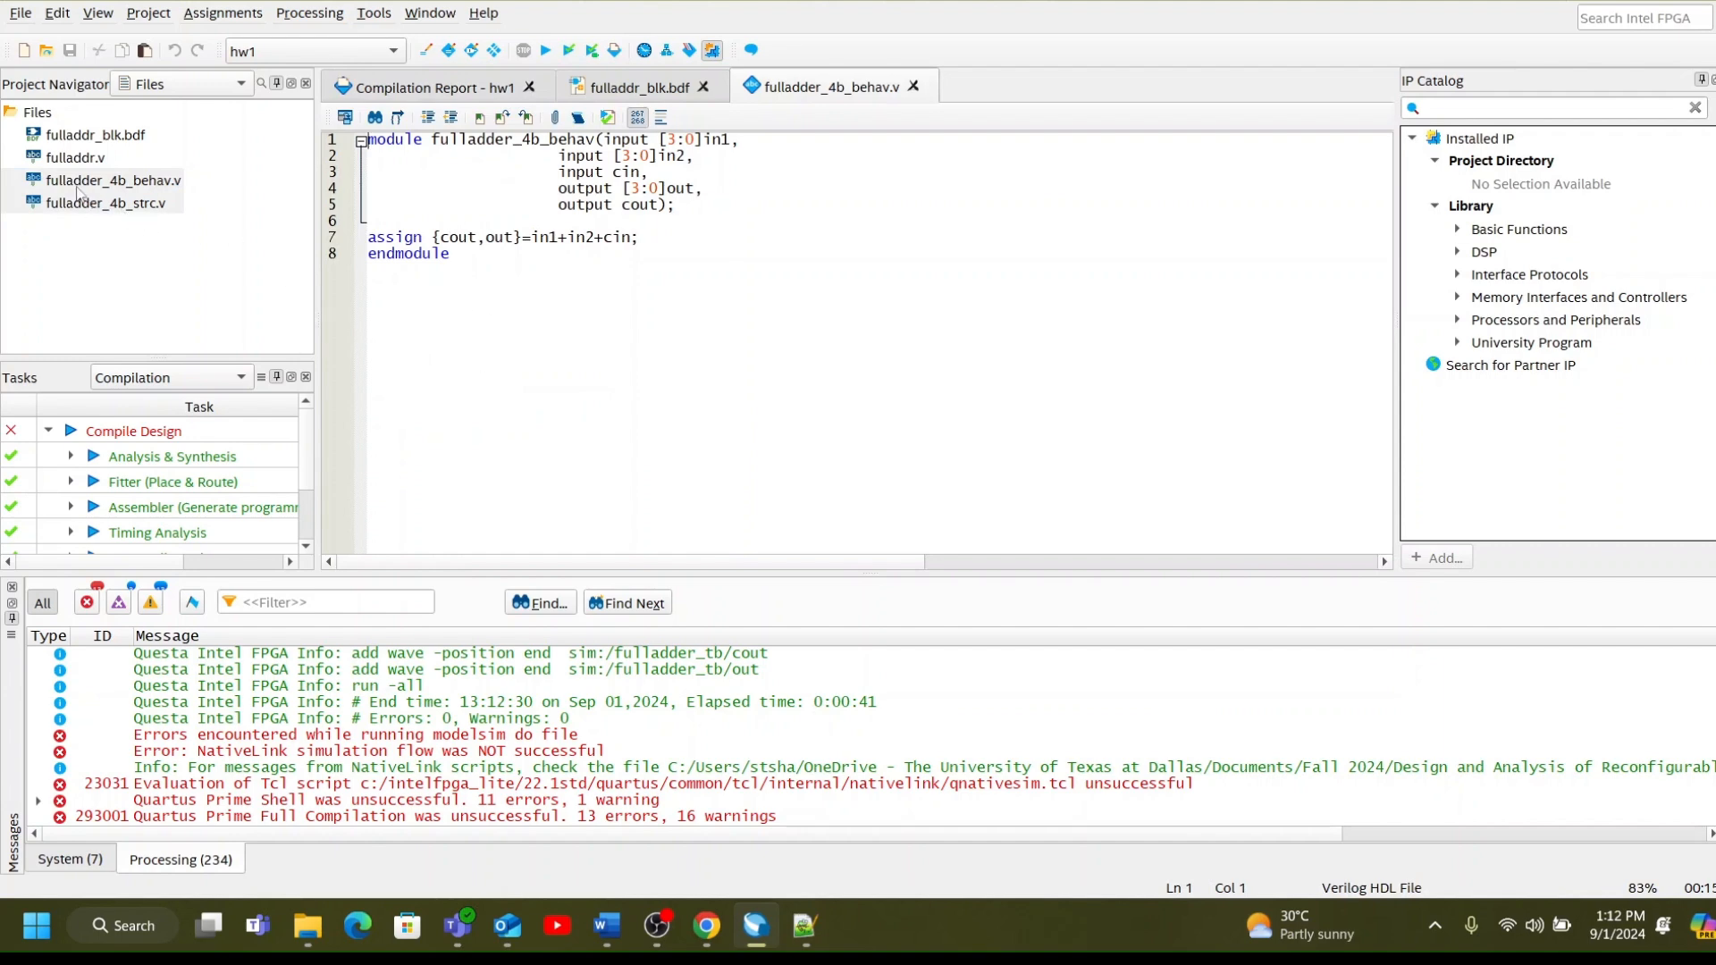
right_click(132, 188)
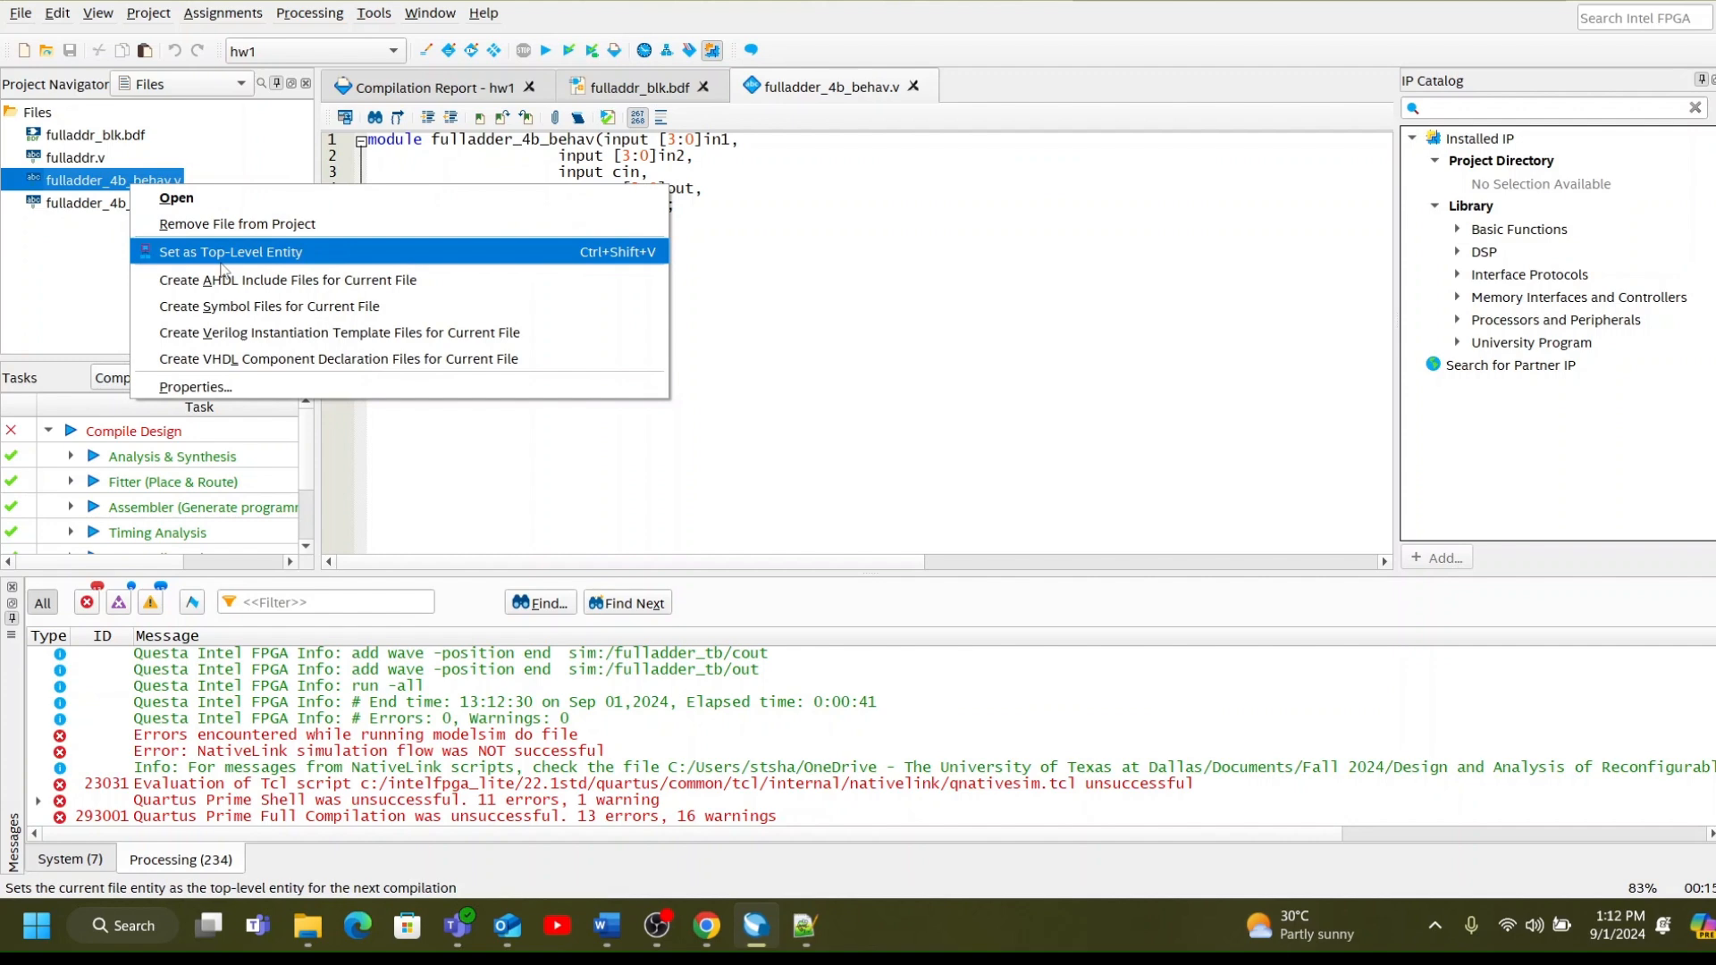
click(223, 252)
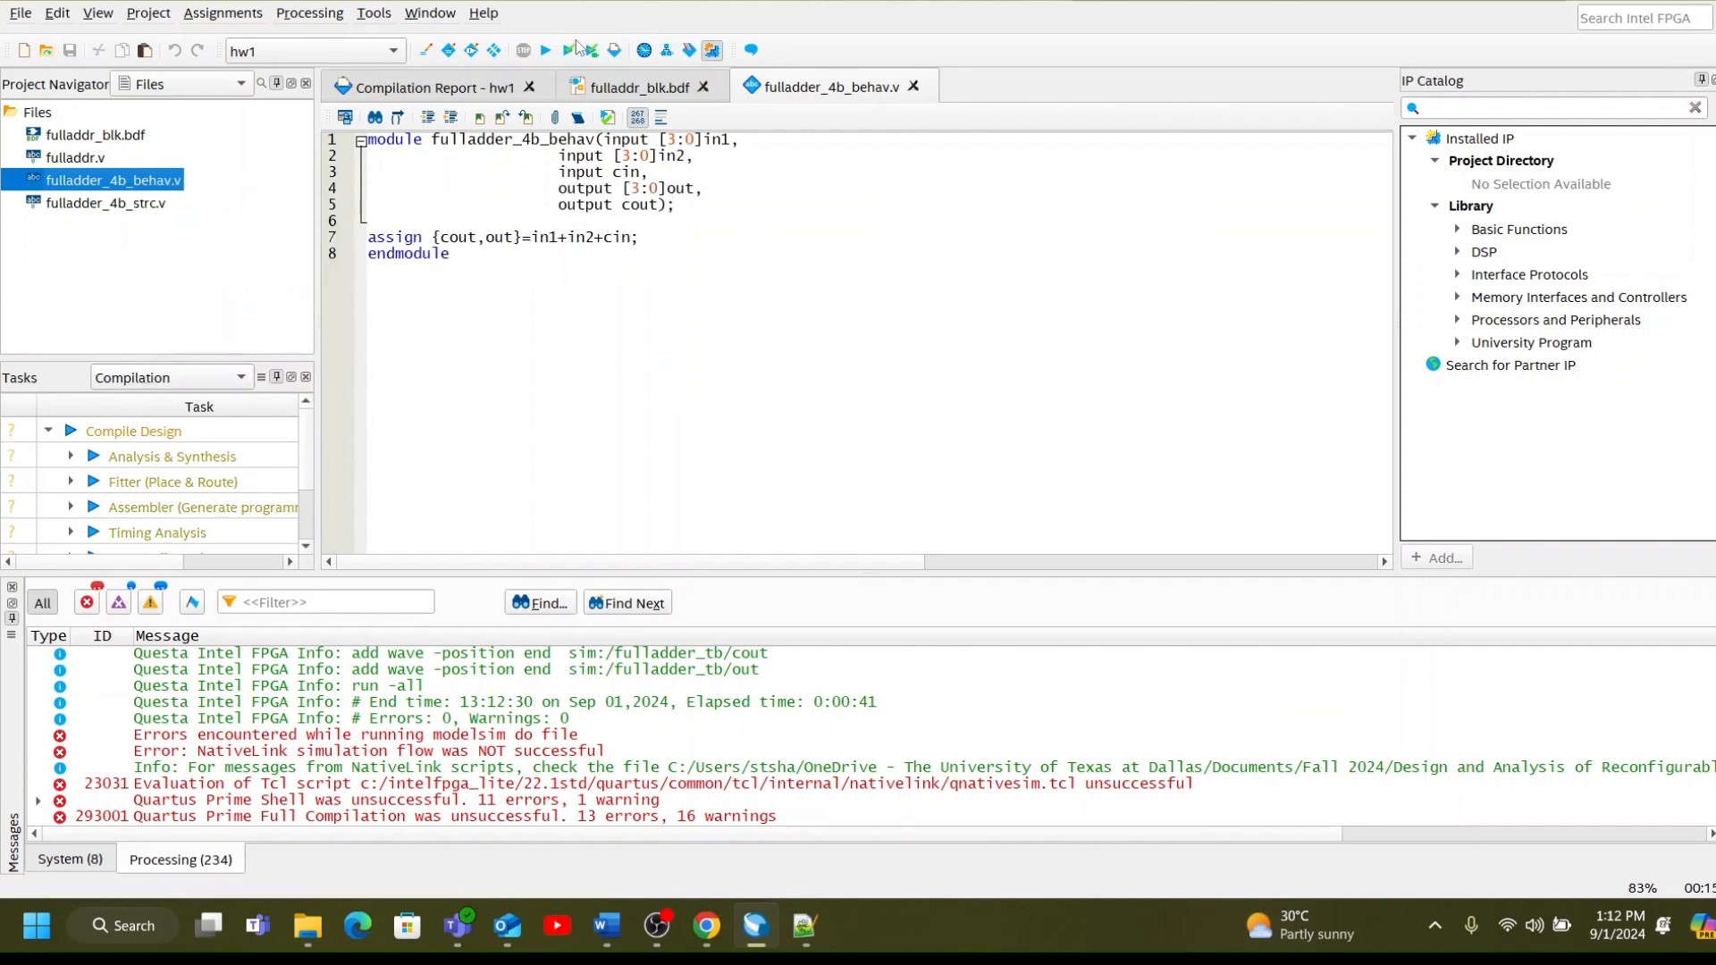
click(546, 51)
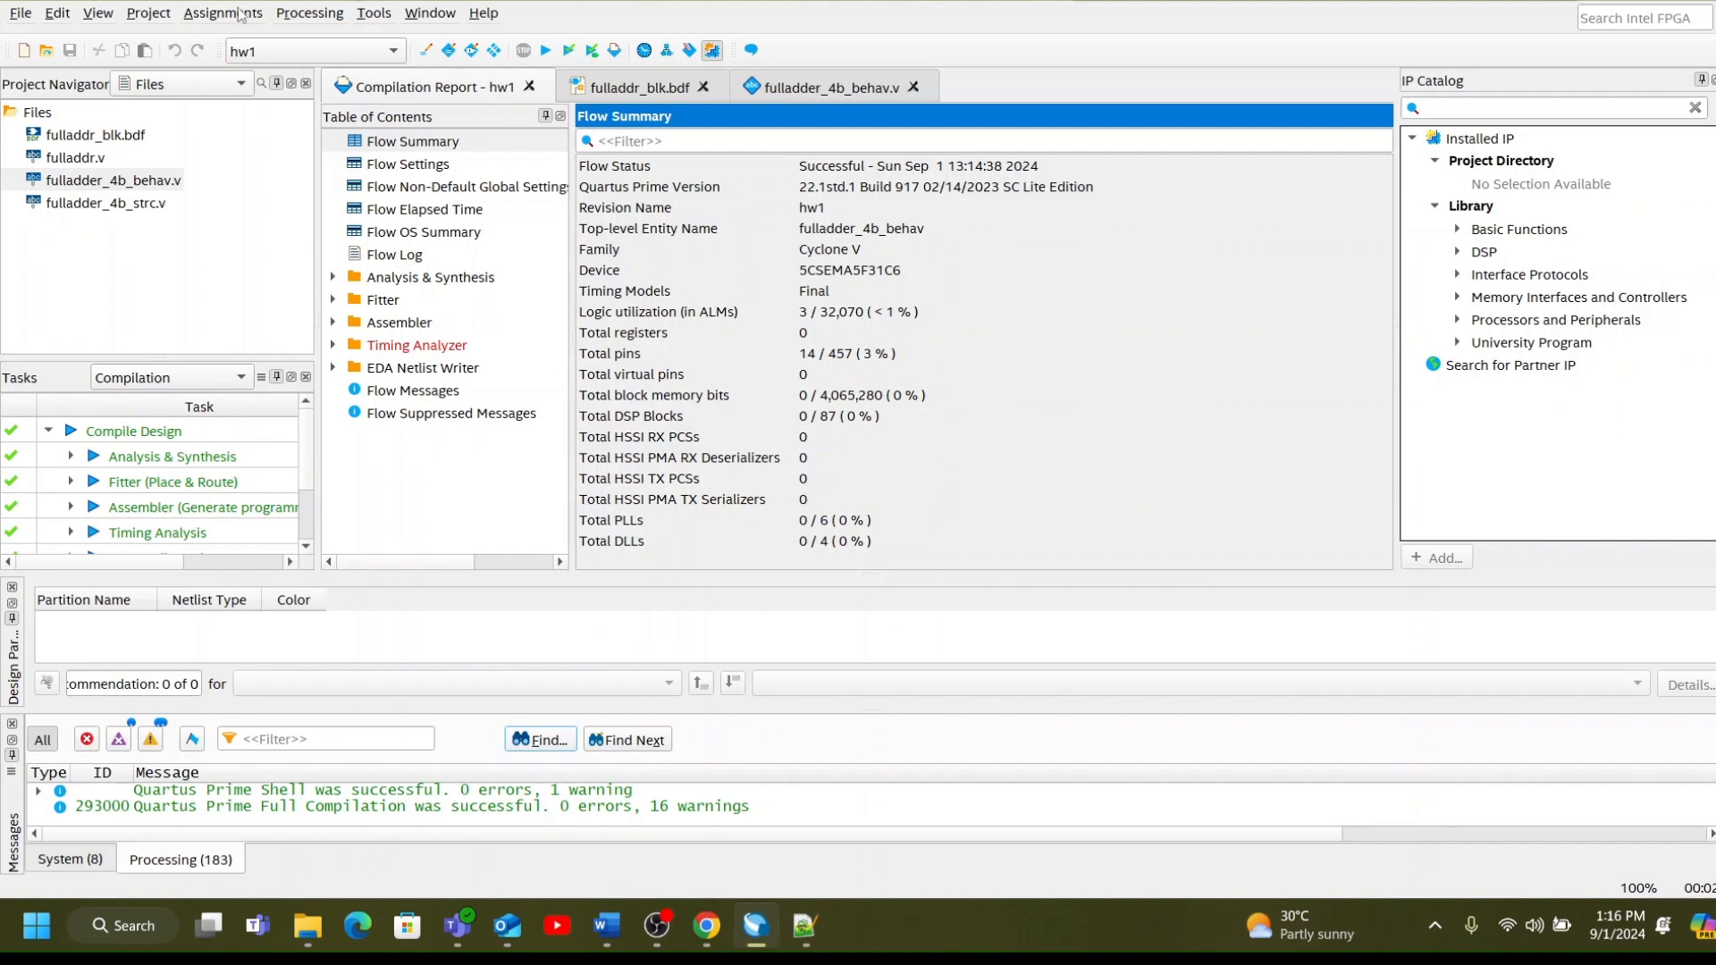
Launch the Timing Analyzer and create a post-fit timing netlist with the slow-corner delay model.
click(373, 12)
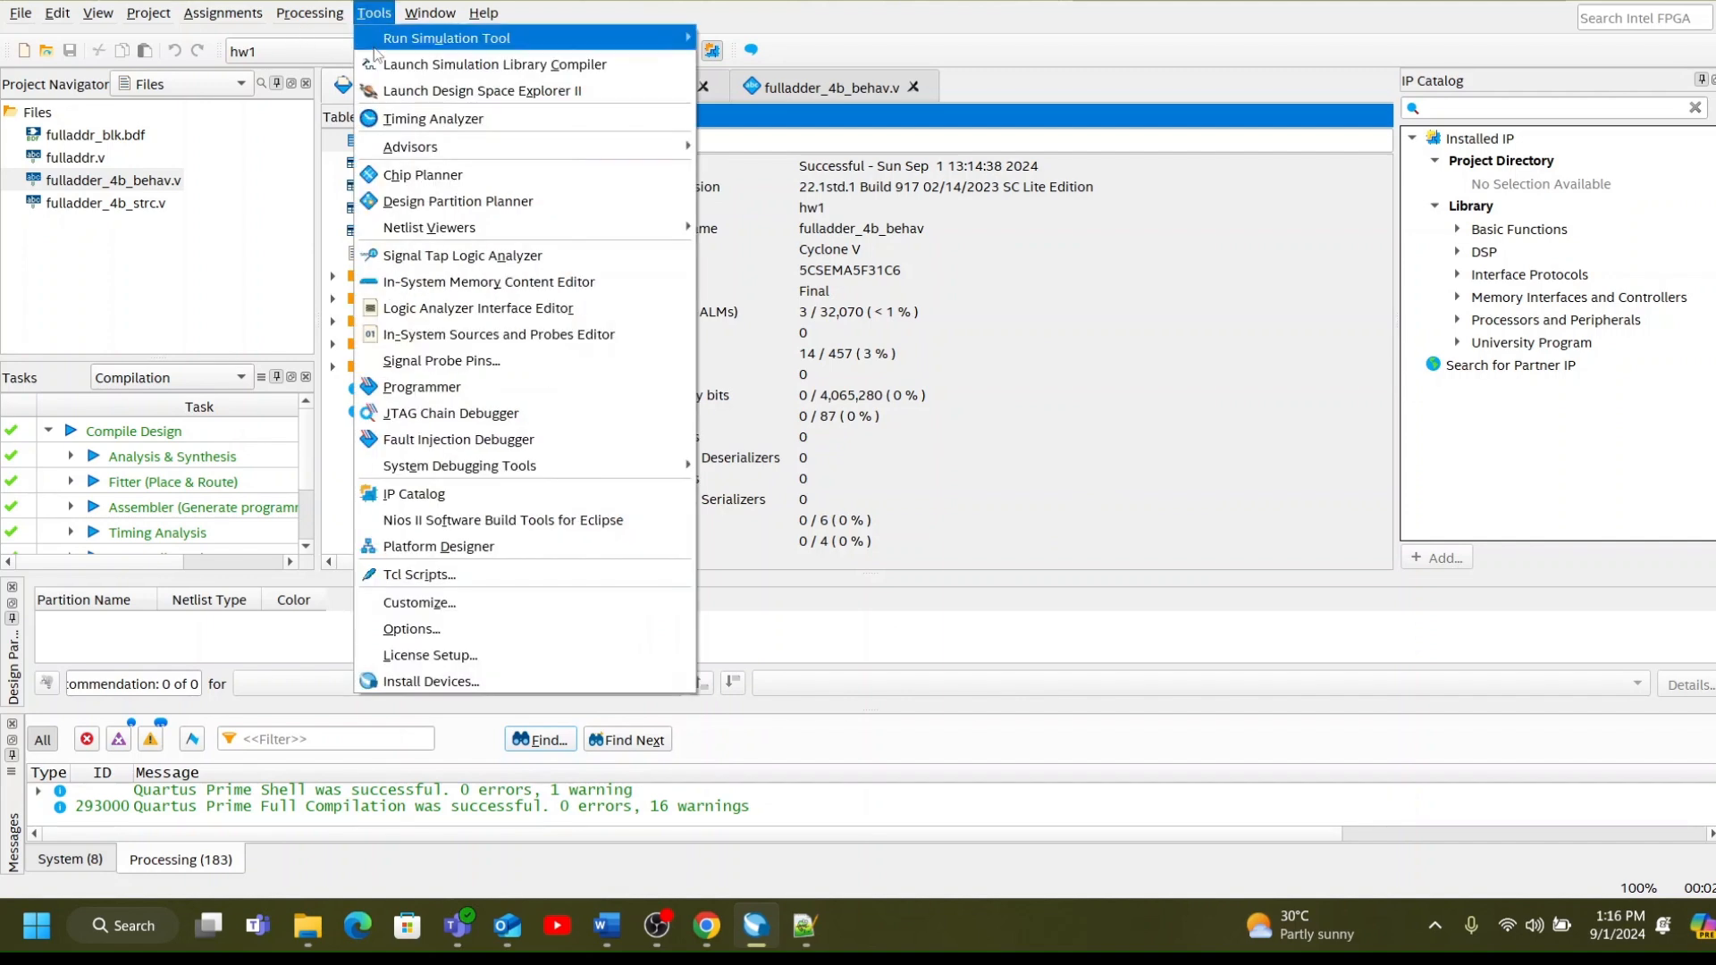
click(427, 119)
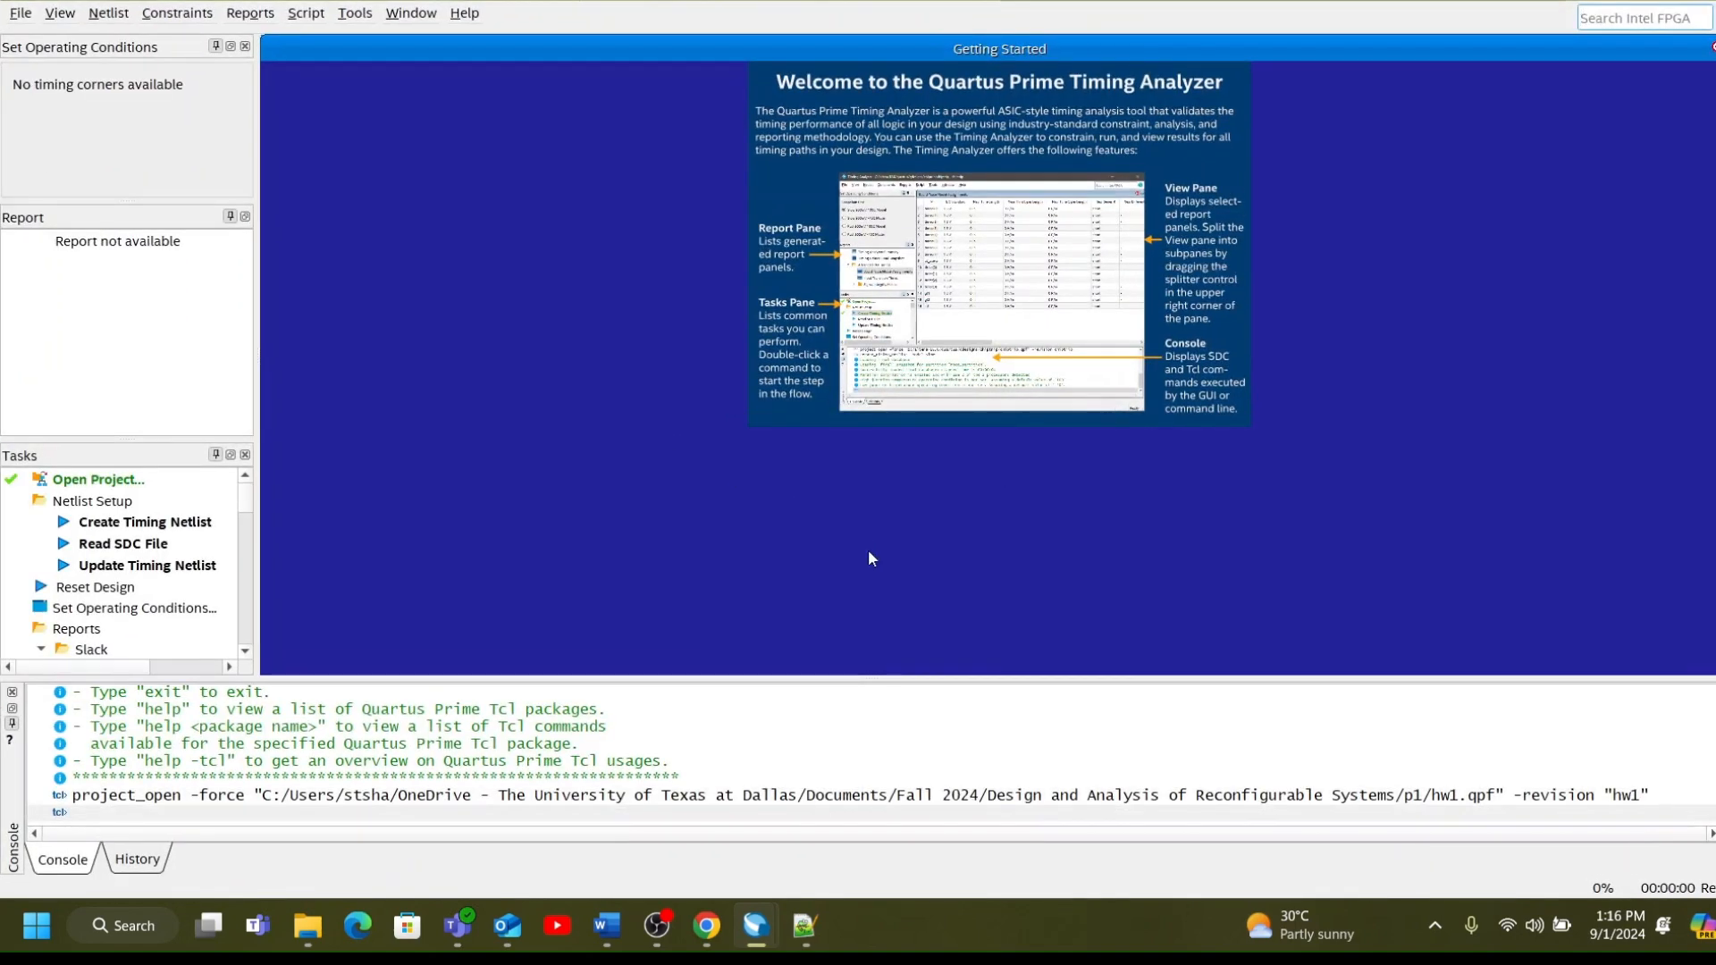
click(109, 16)
click(192, 40)
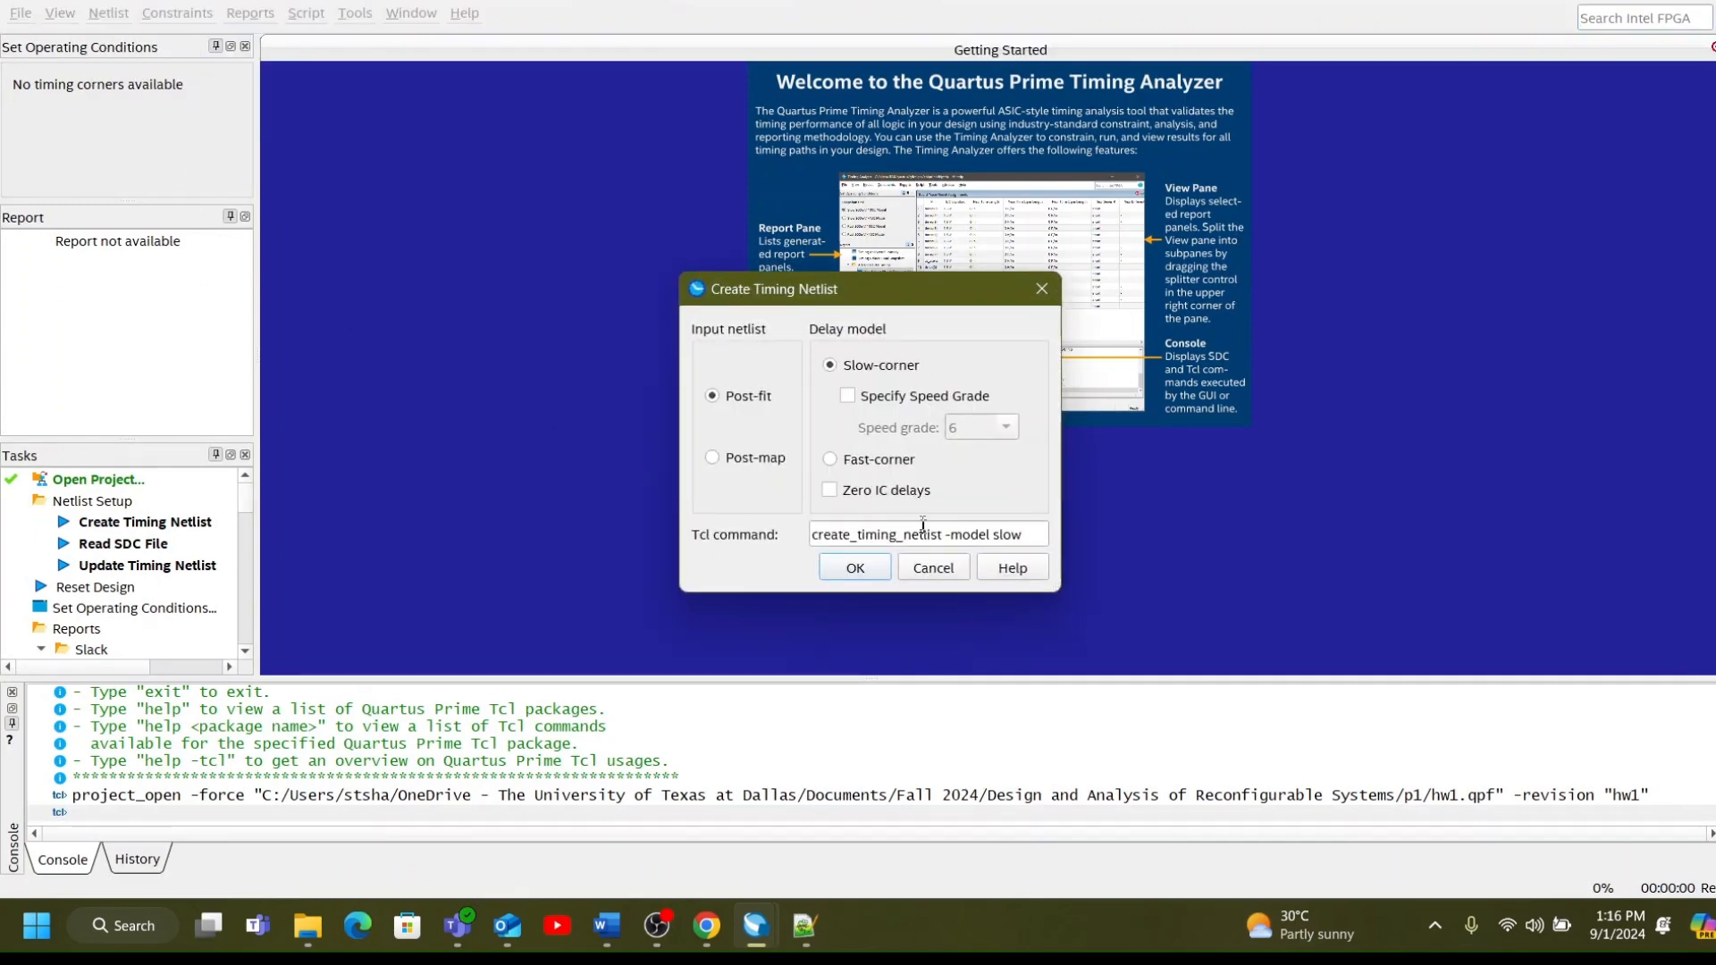
click(884, 569)
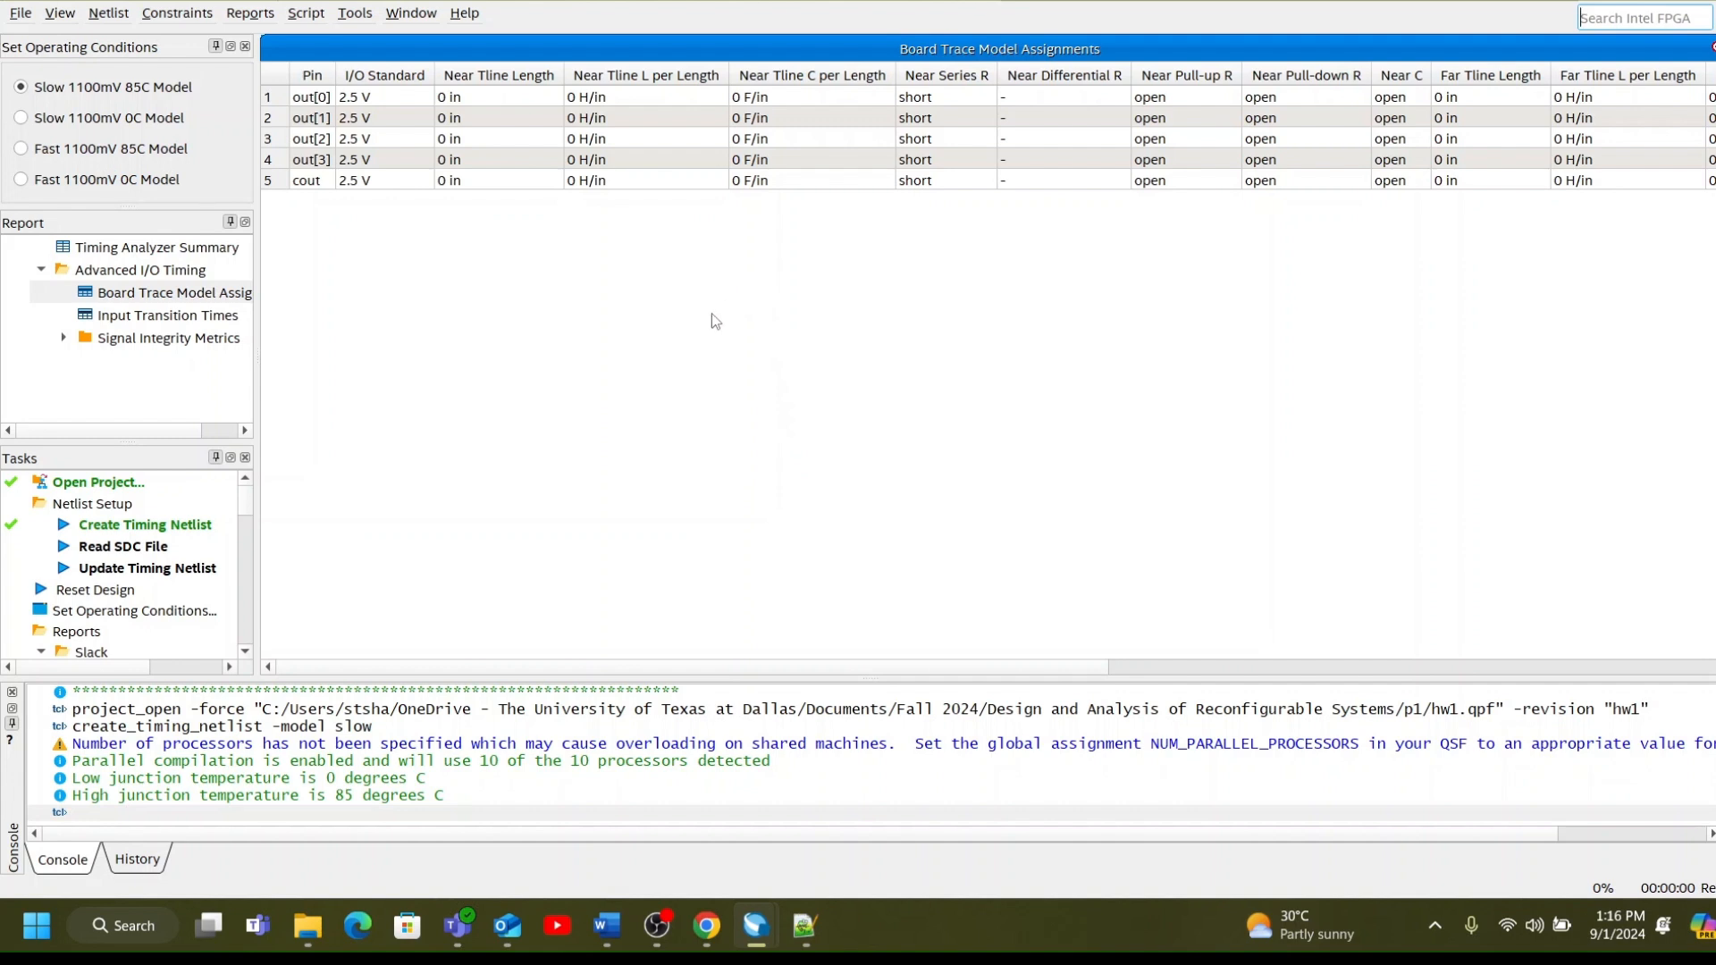
Report one delay path from [get_keepers *], view its data path details and close the Timing Analyzer.
scroll(114, 532, down, 5)
scroll(111, 589, down, 6)
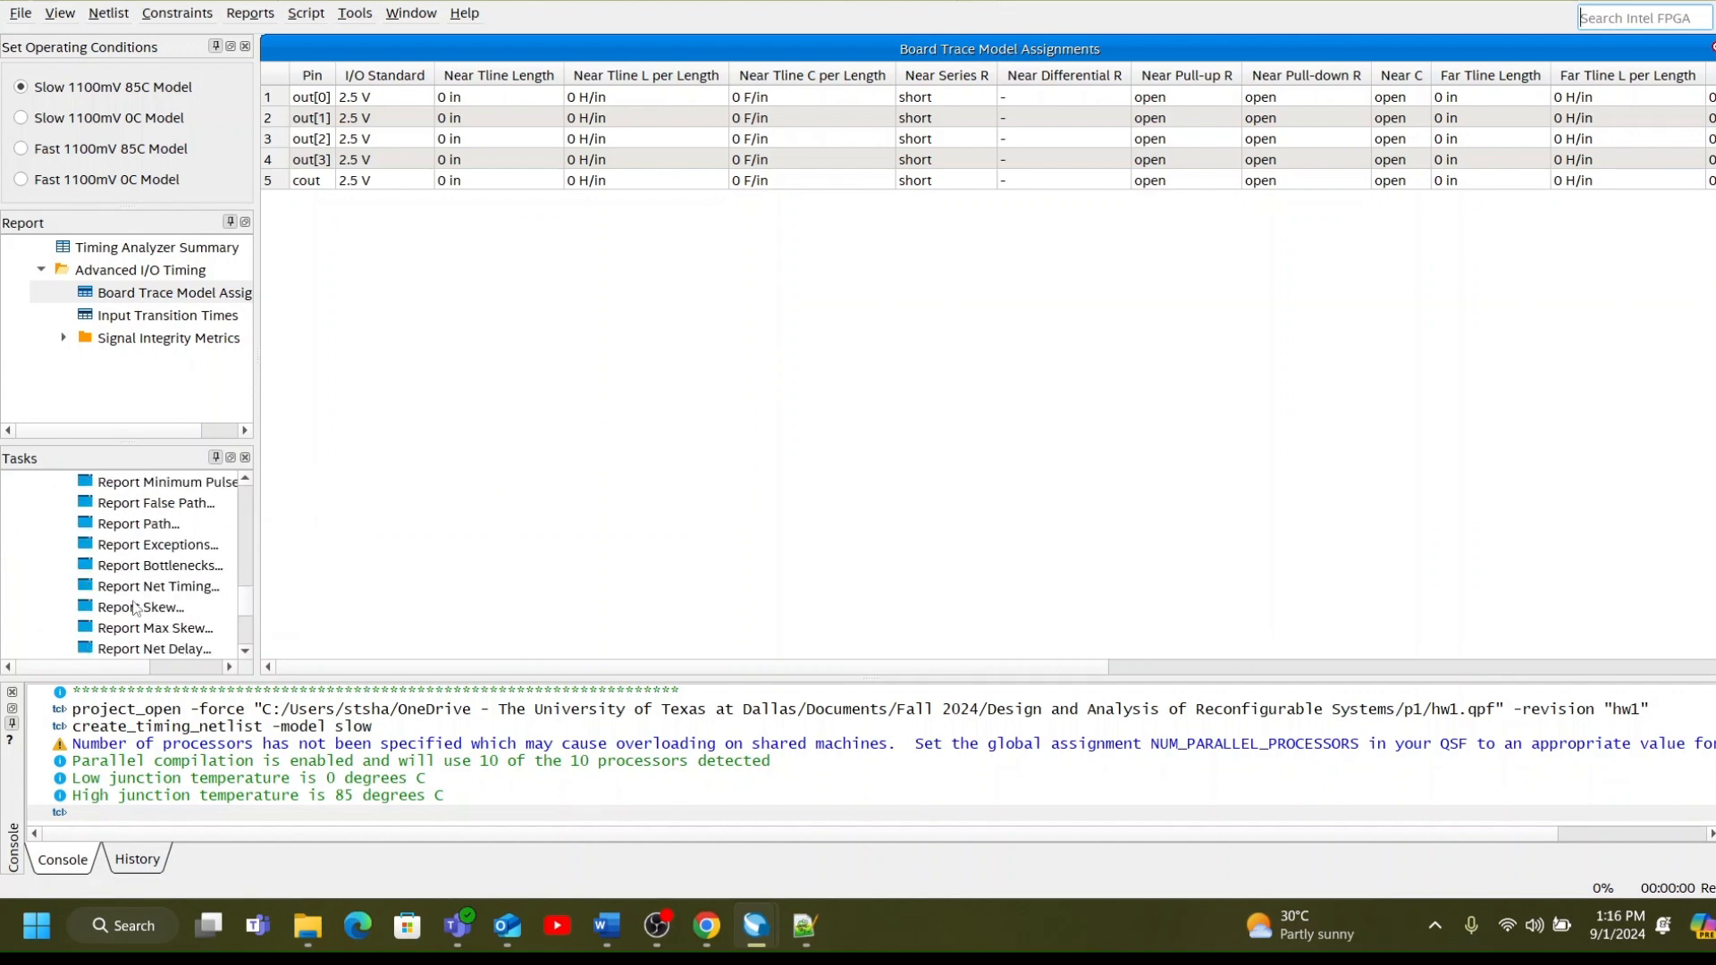
double_click(171, 525)
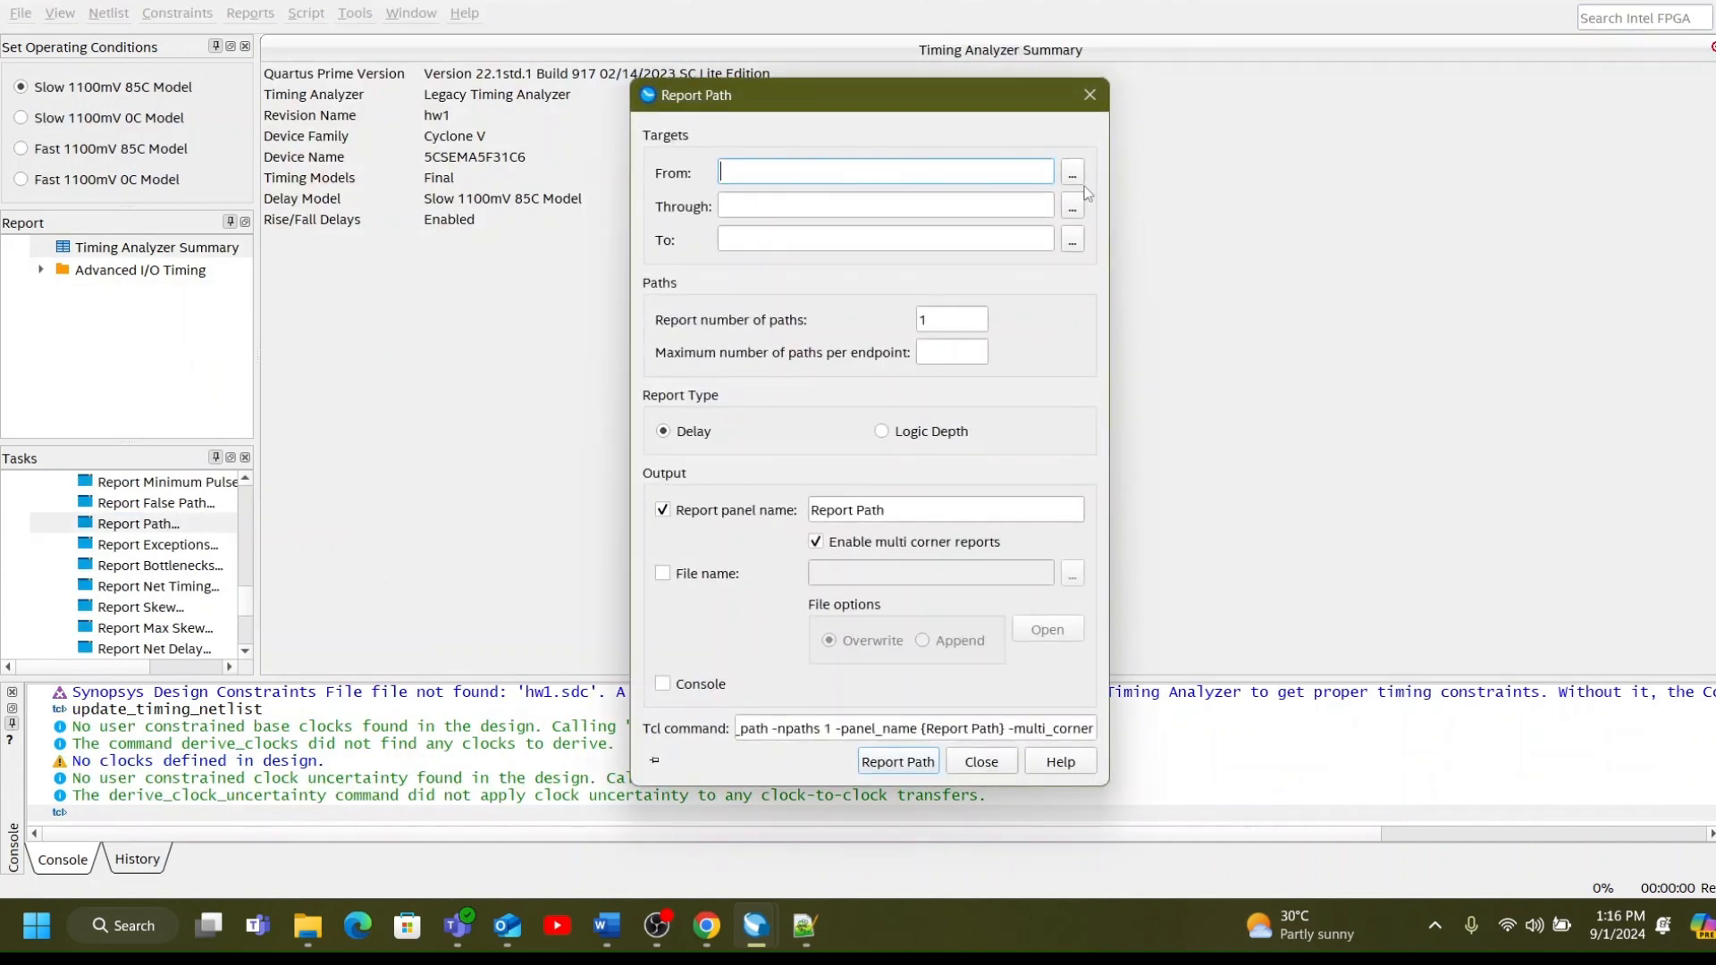
click(1072, 175)
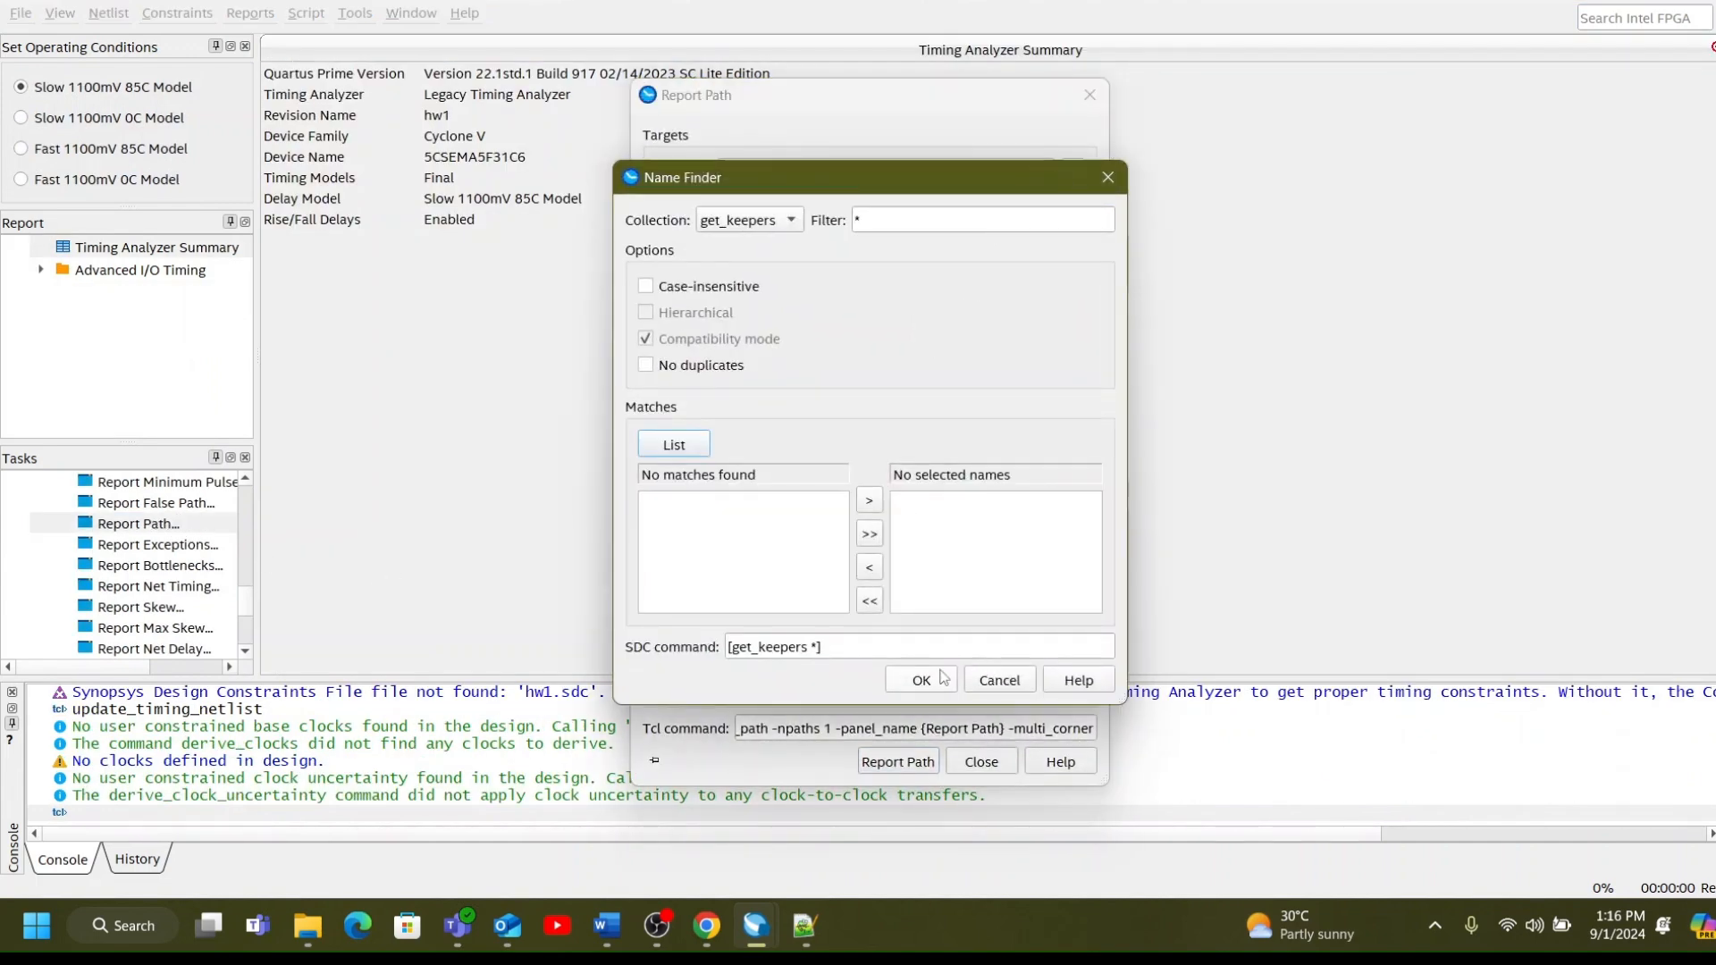
click(922, 680)
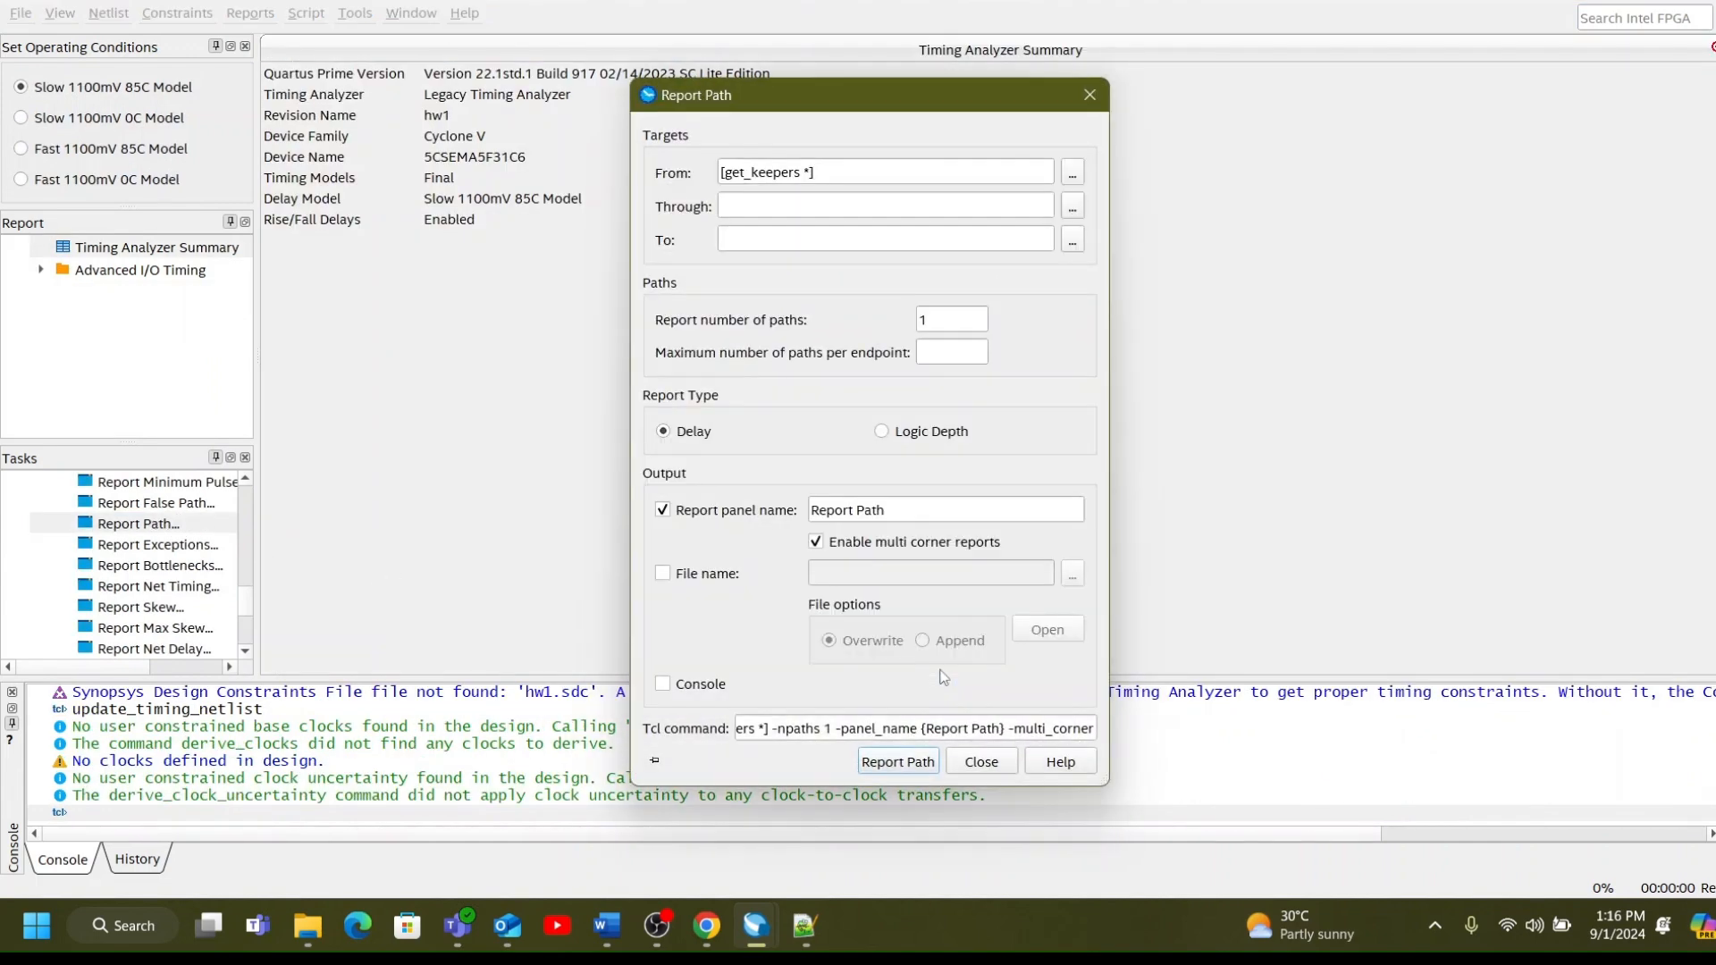
click(919, 766)
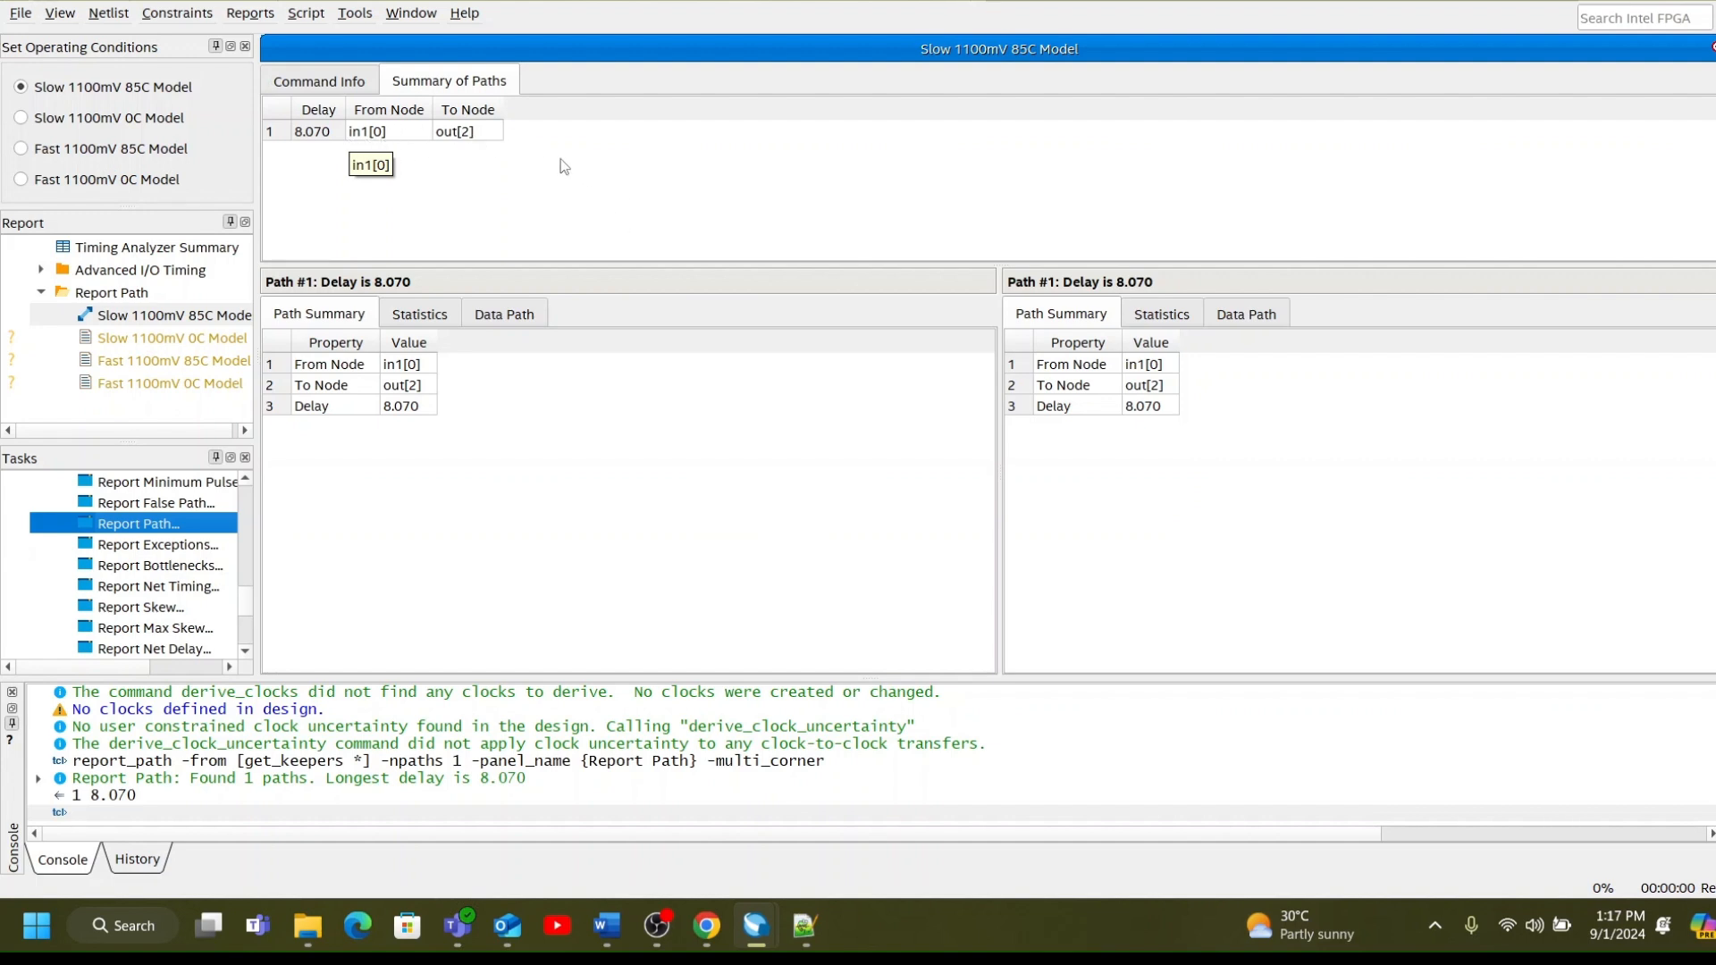
click(493, 314)
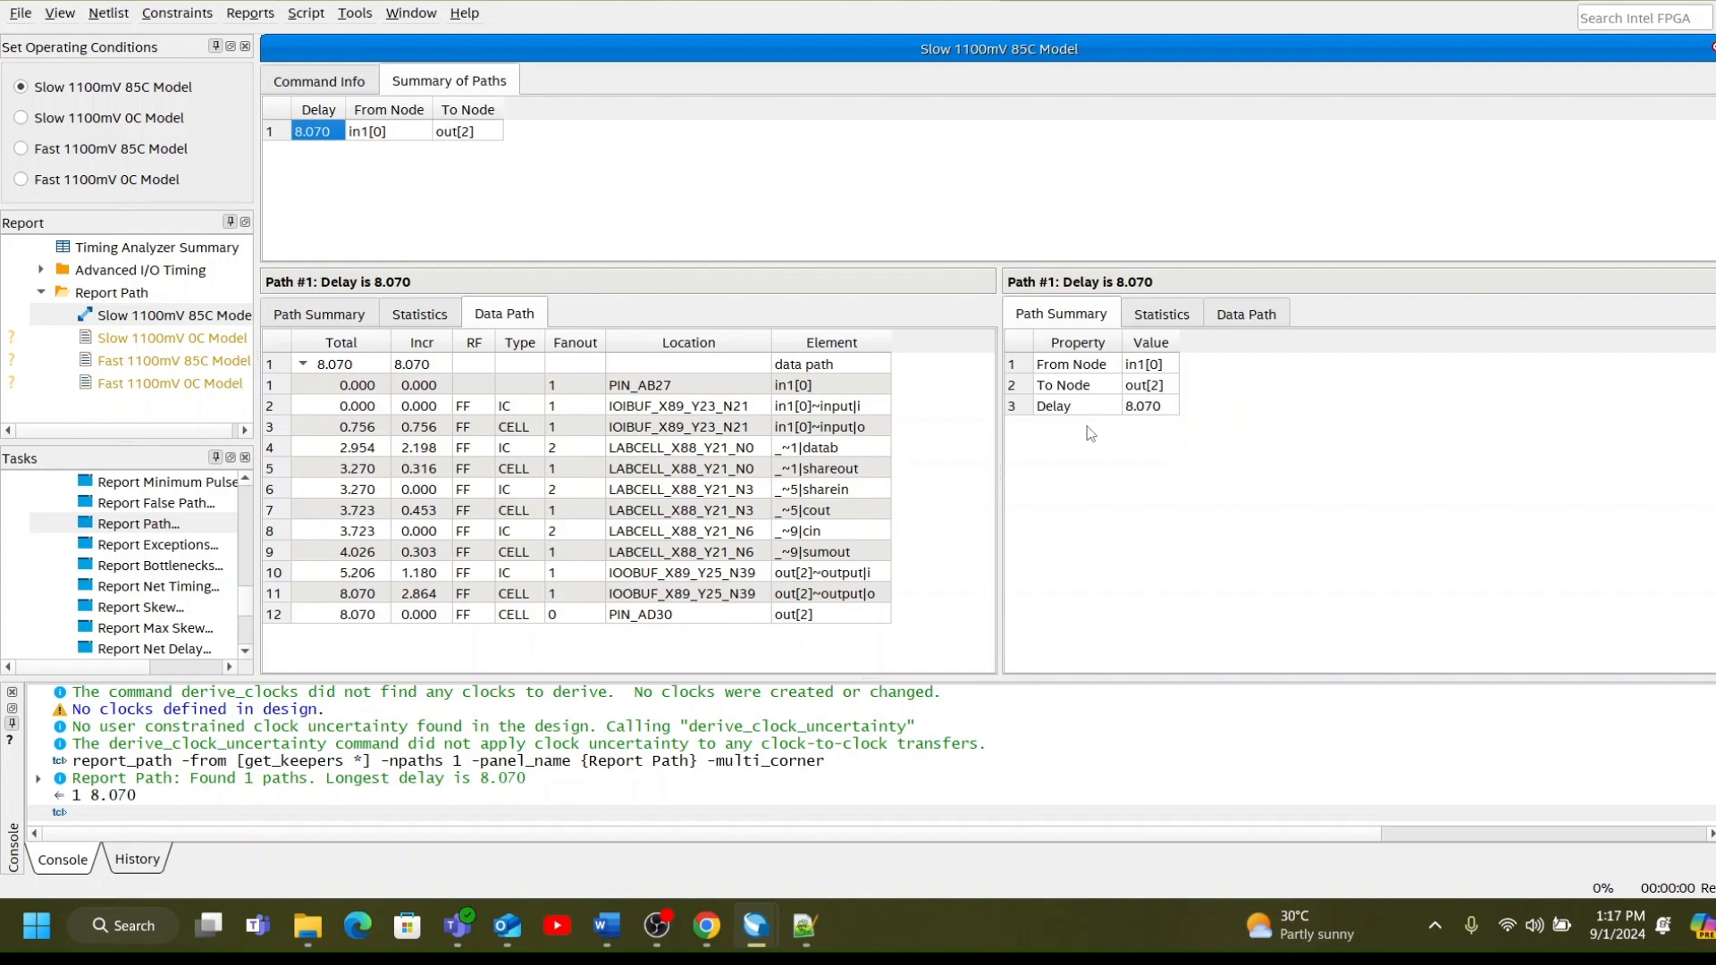
click(1715, 1)
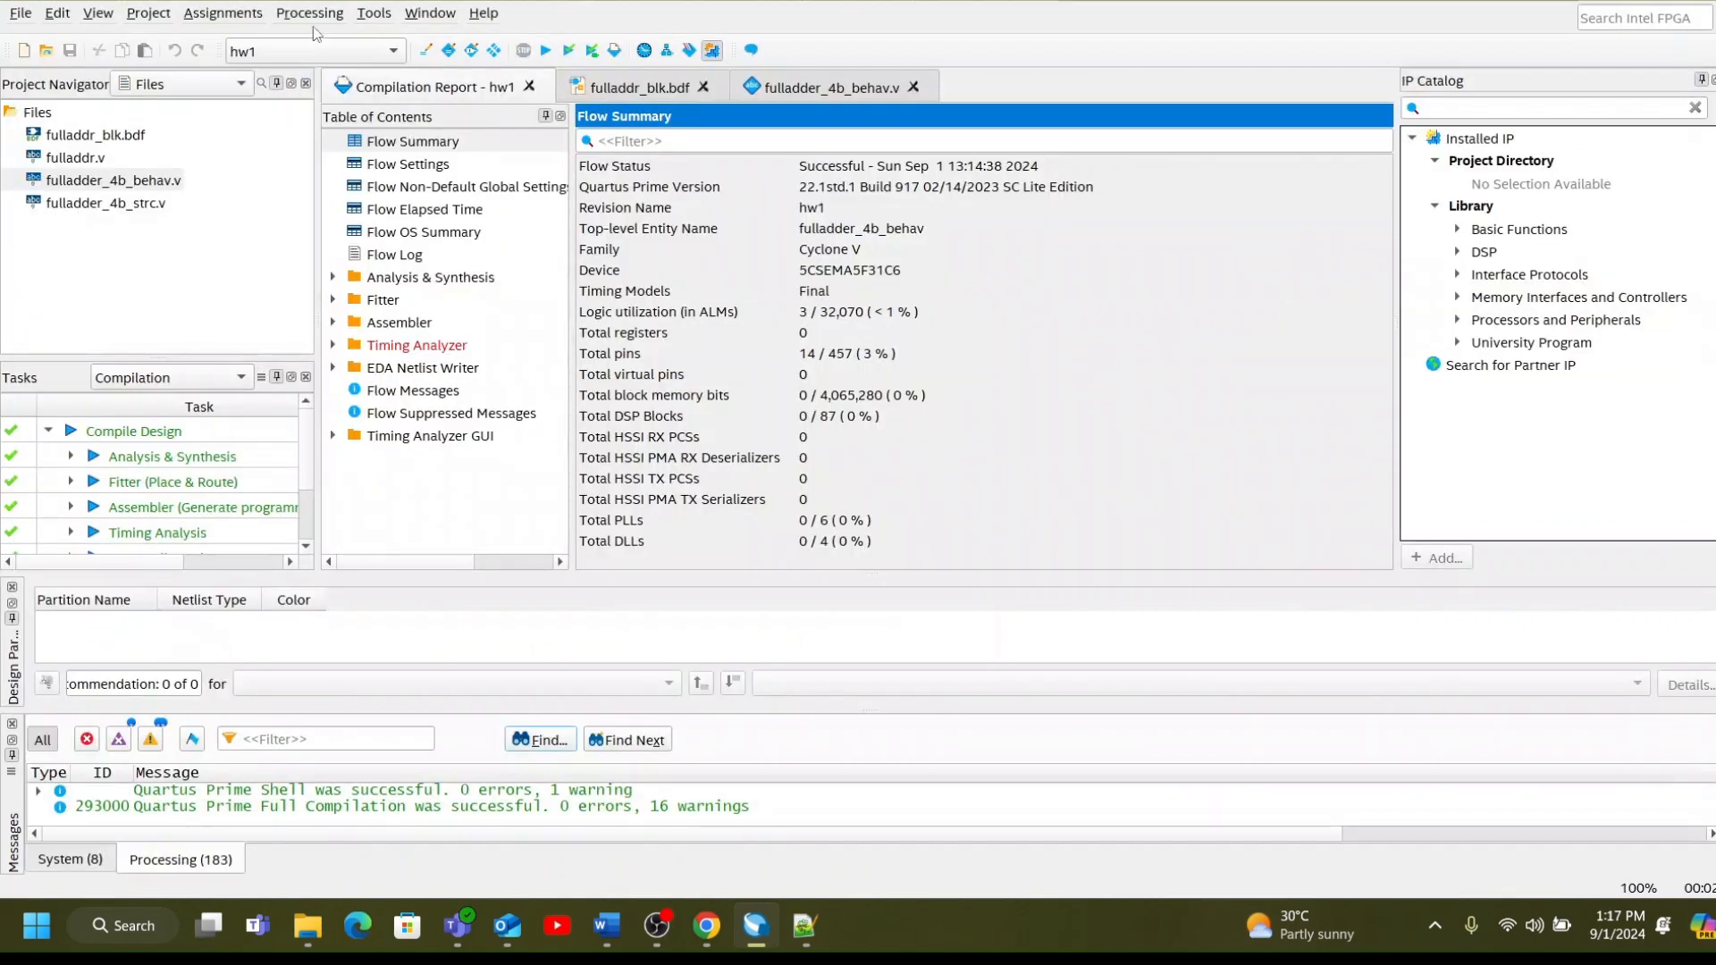
Launch the RTL simulation of the fulladder_4b_behav design and switch to Questa.
click(370, 14)
mouse_move(393, 39)
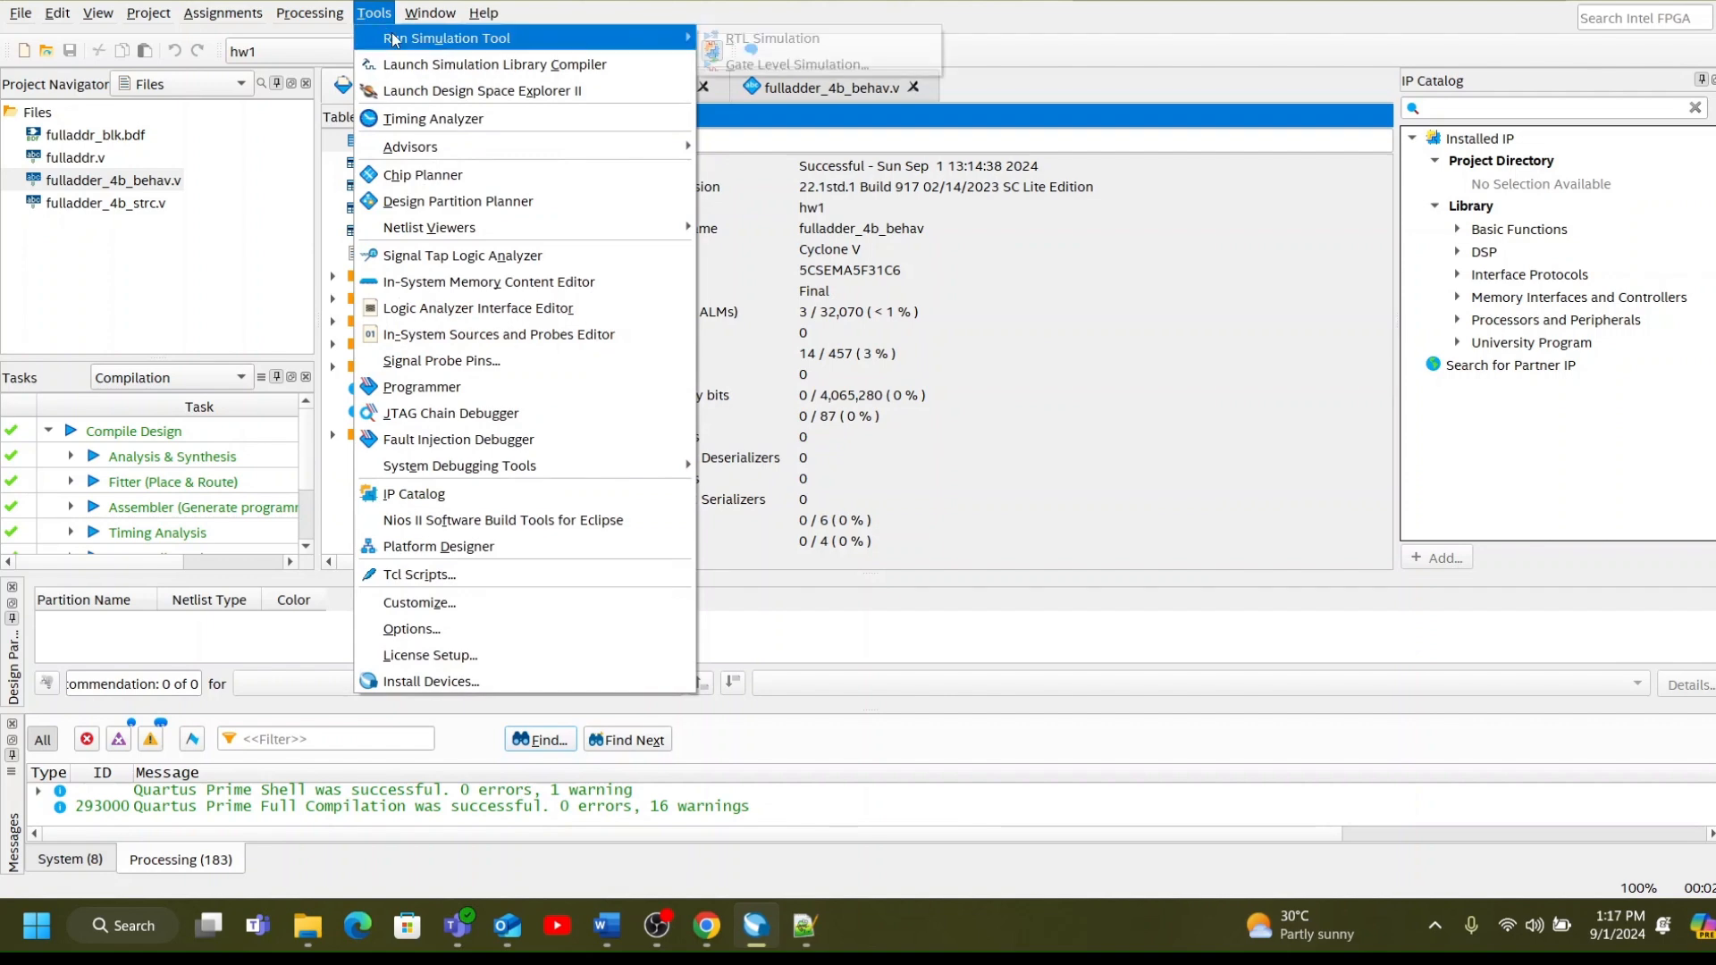
click(728, 41)
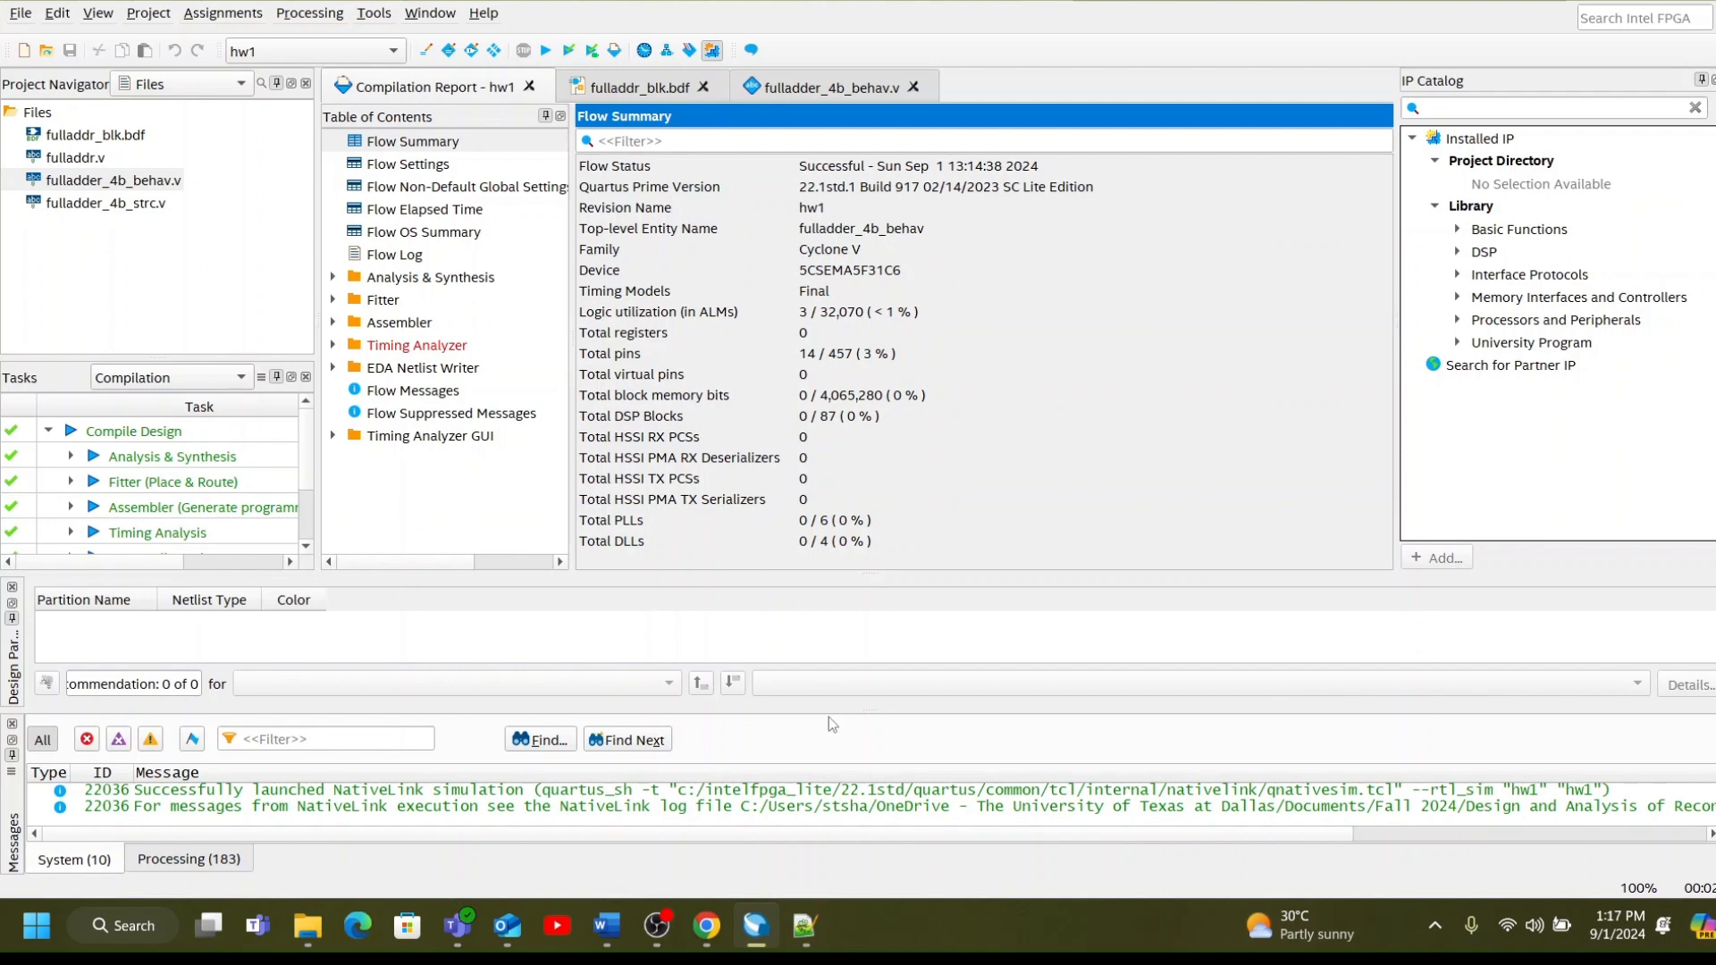
mouse_move(850, 945)
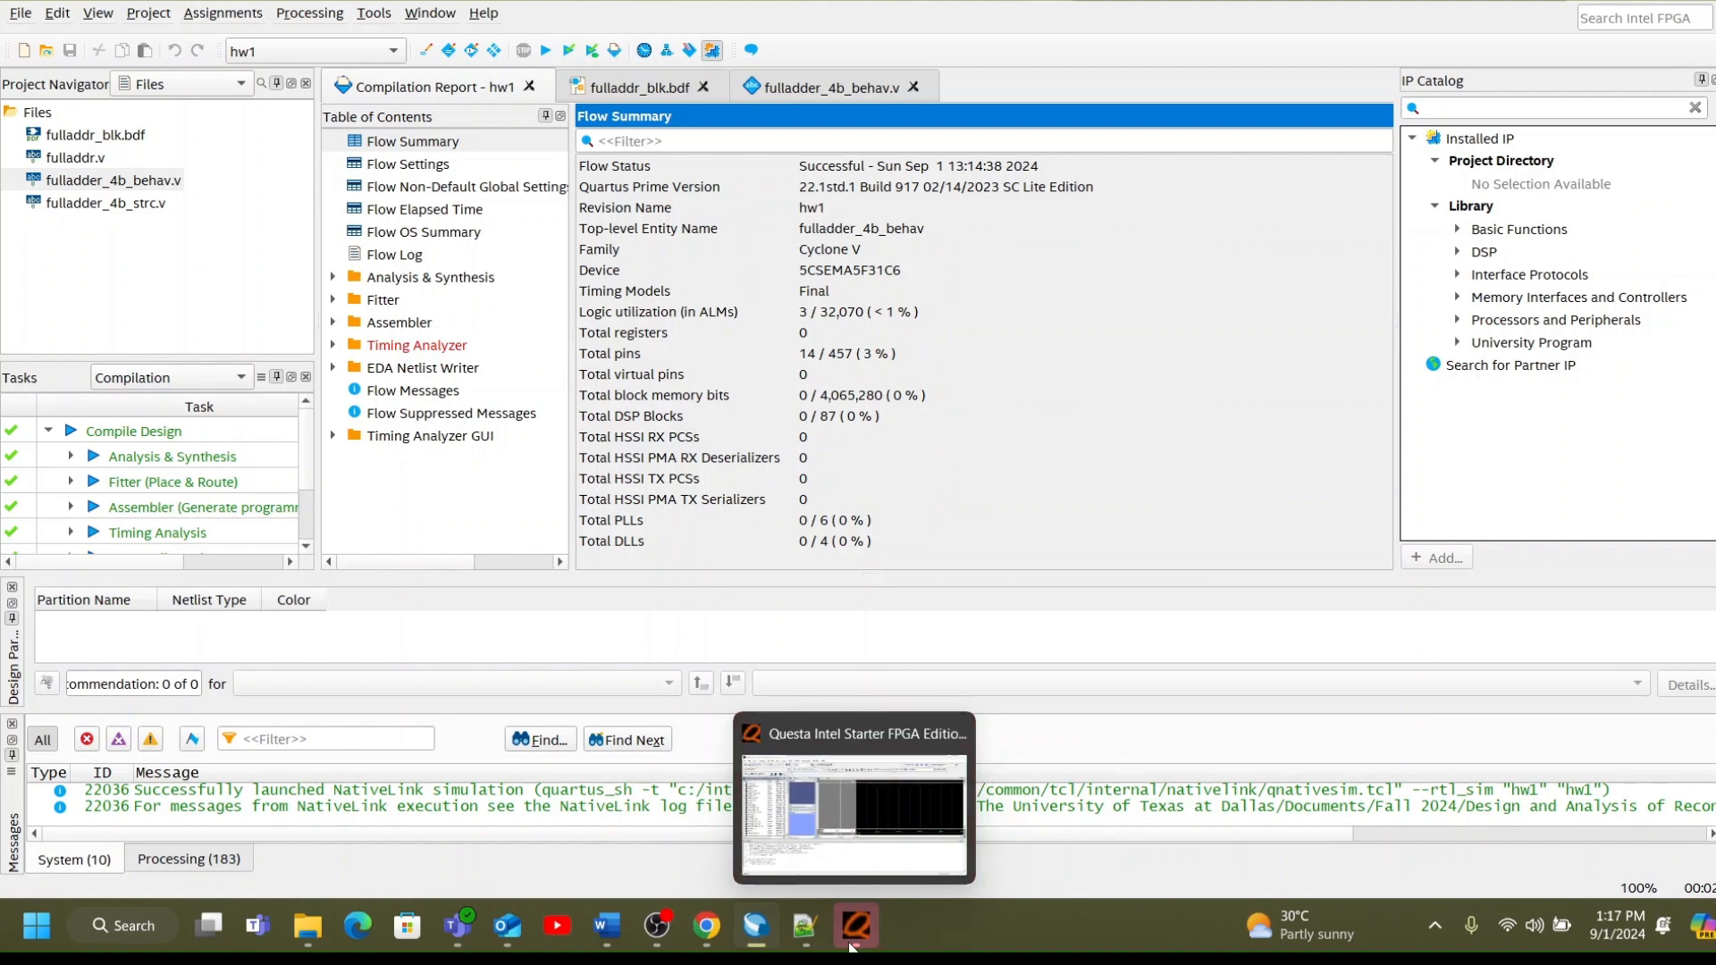
click(849, 944)
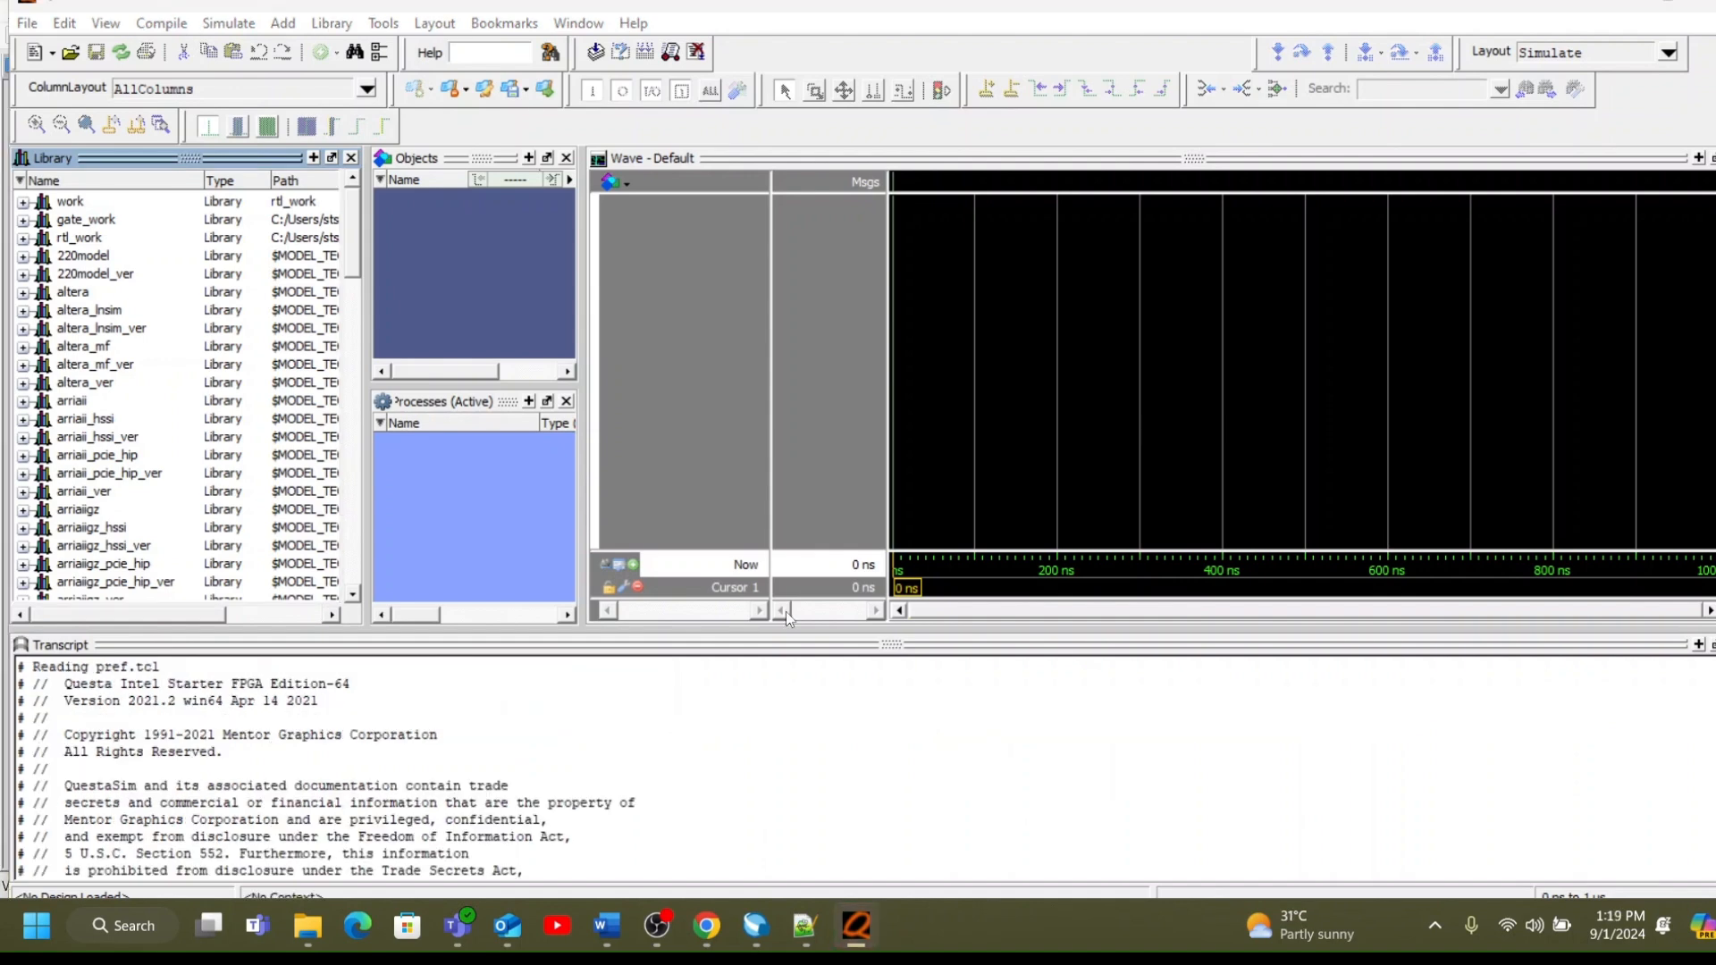
Compile the fulladder_4b testbench source file from the p1 folder into the work library and finish compiling.
click(163, 24)
click(173, 48)
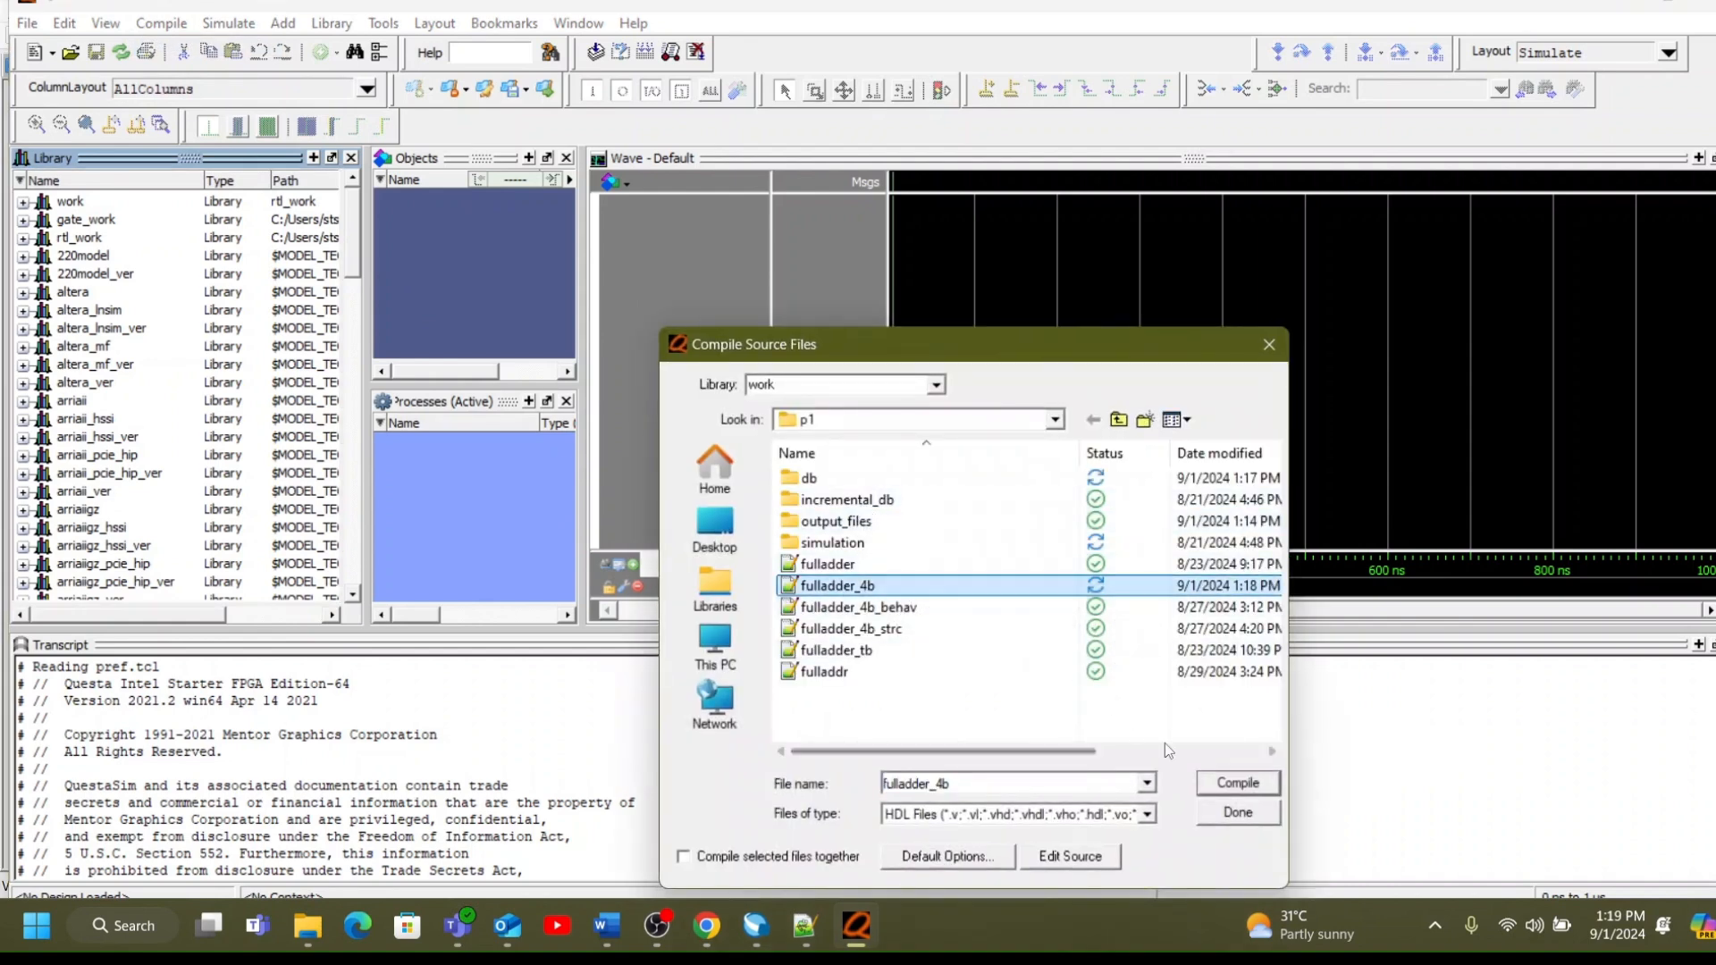
click(1230, 784)
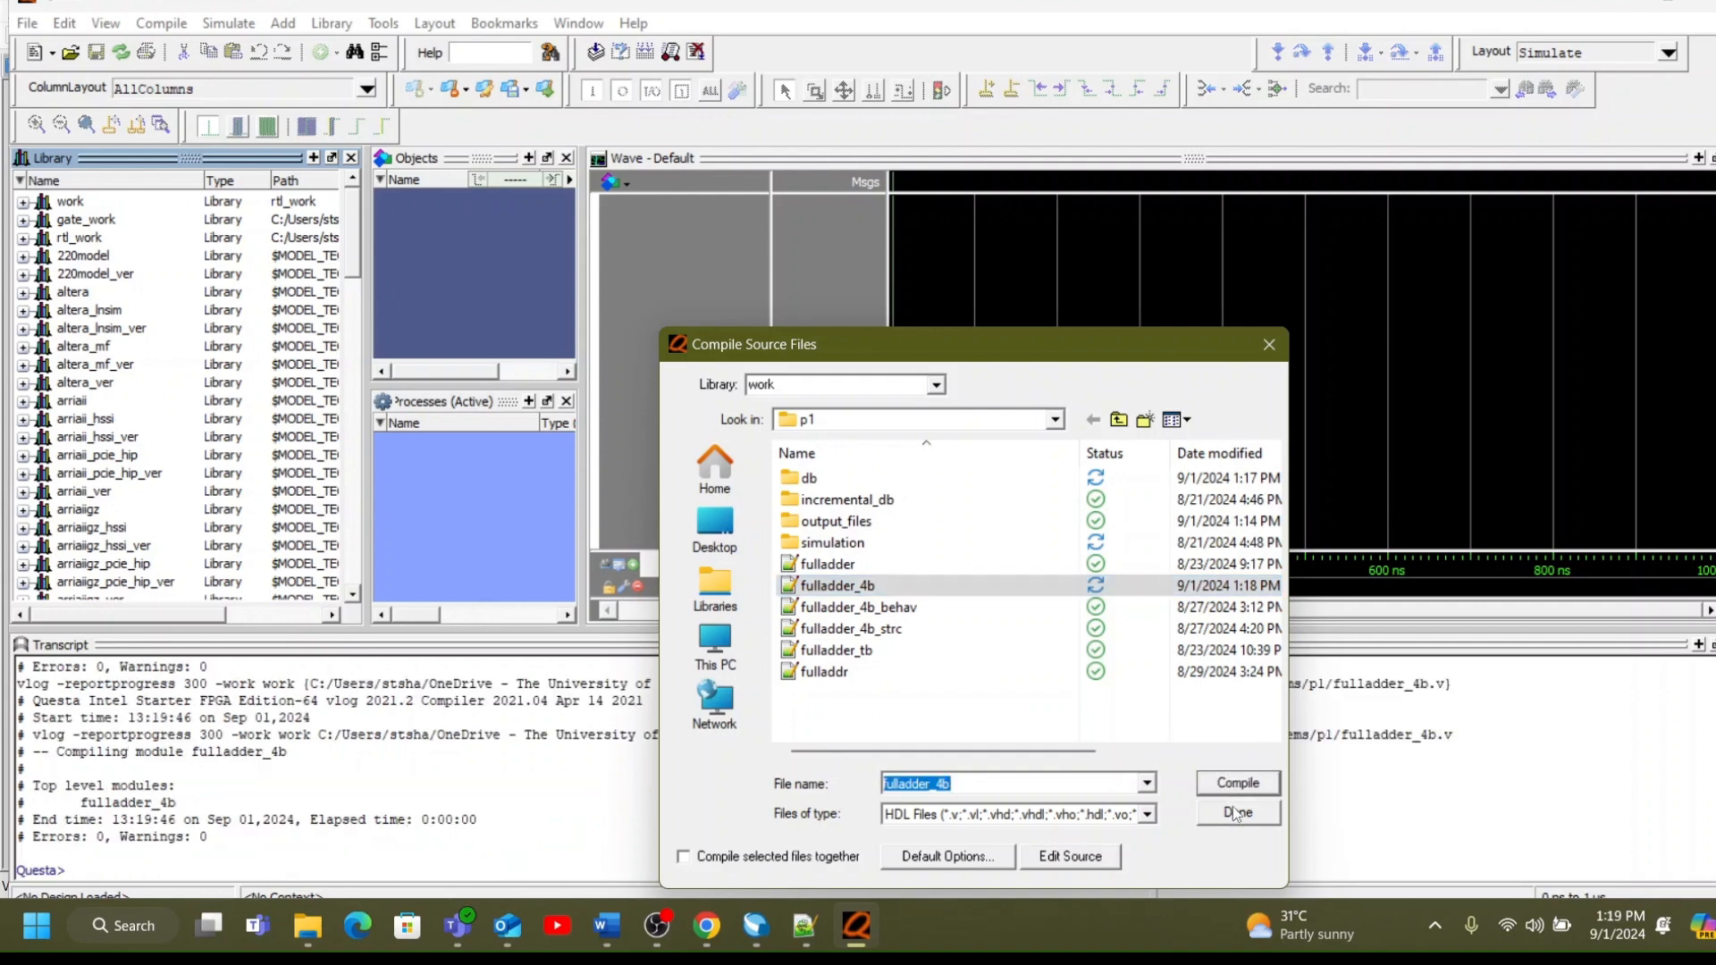
click(1234, 813)
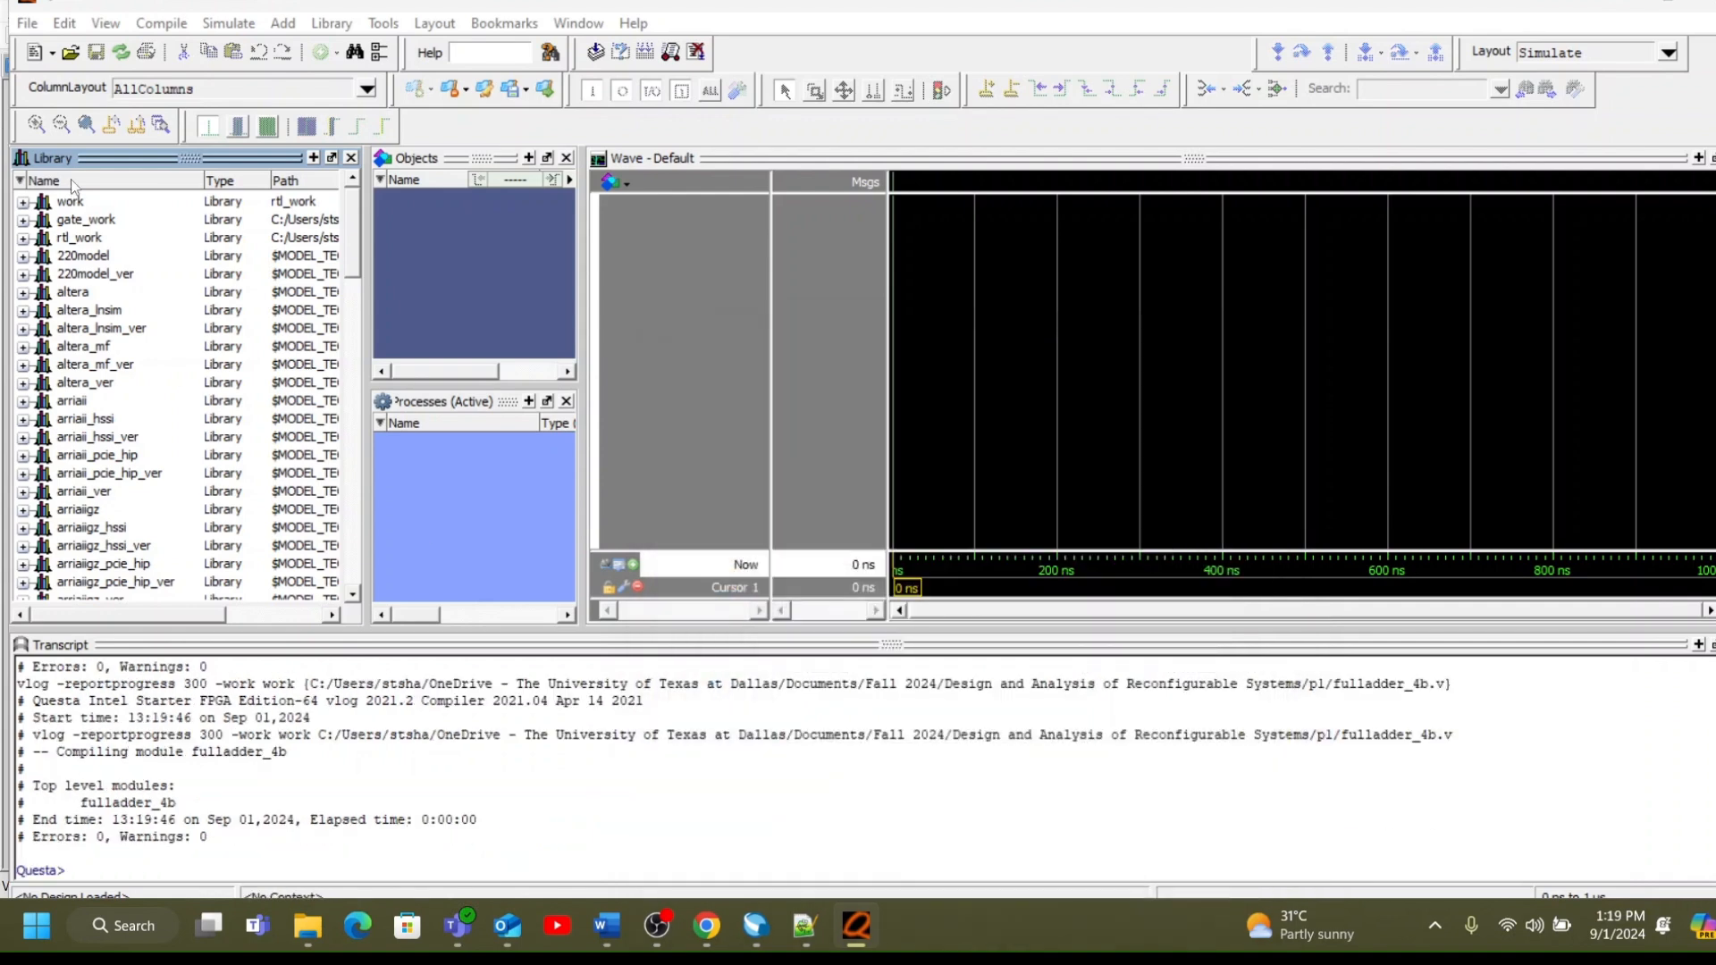
Expand the work library and start a simulation of the fulladder_4b module.
click(29, 203)
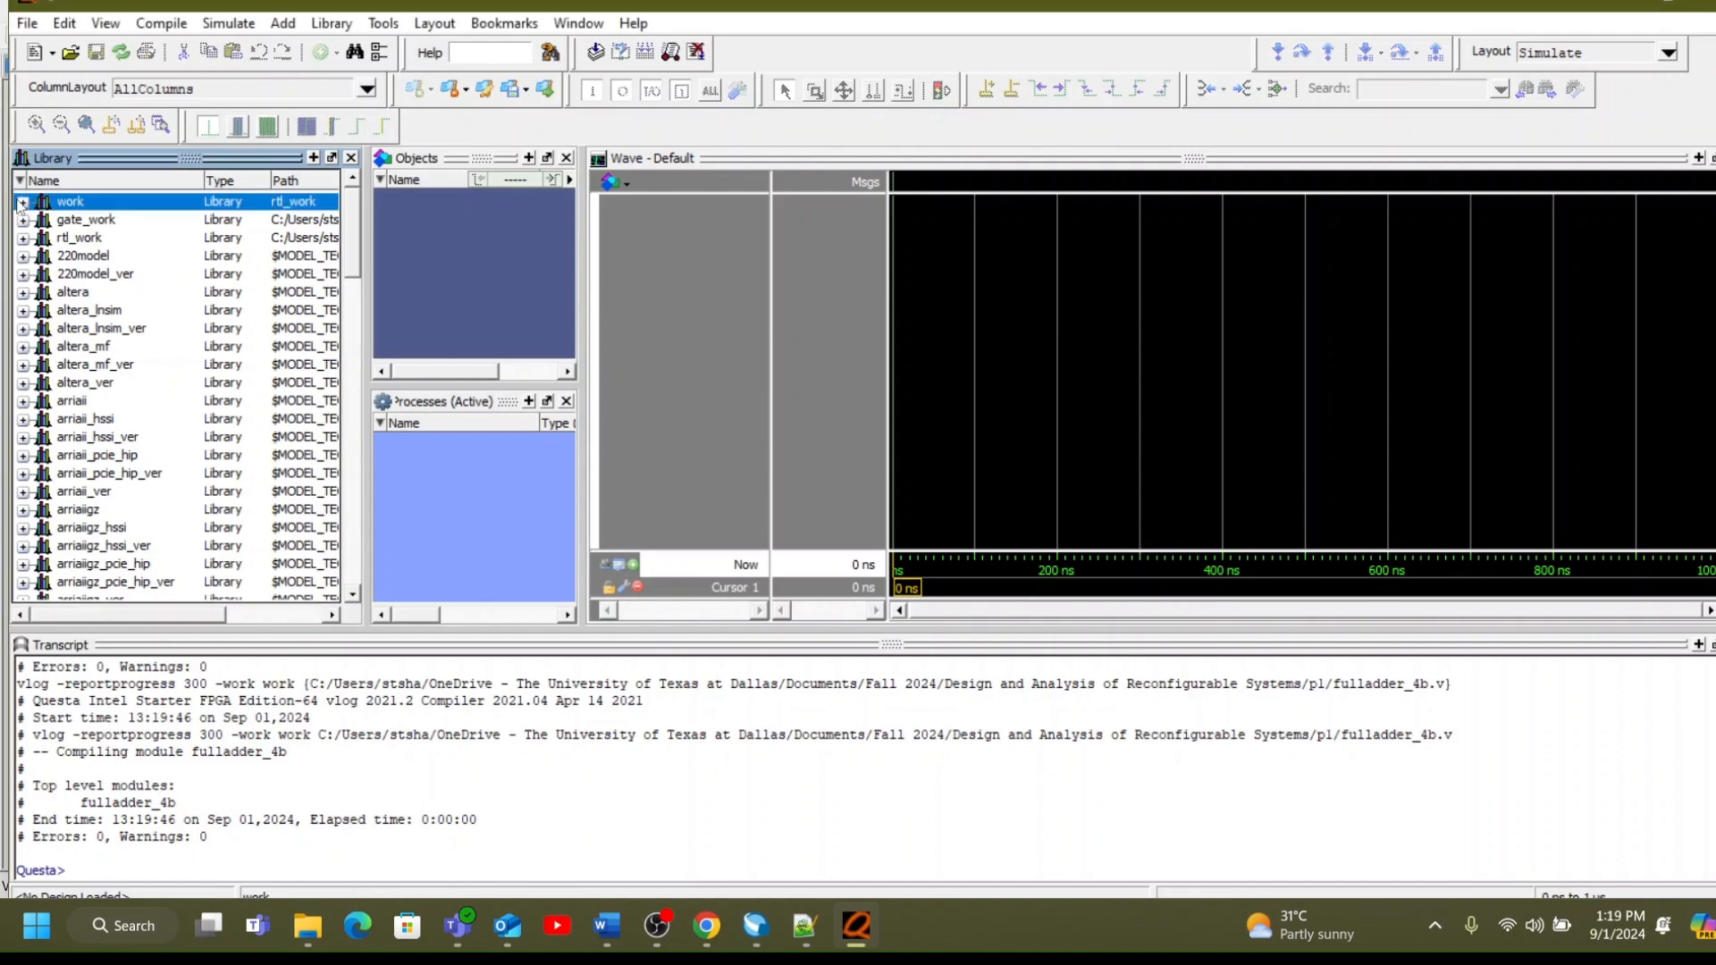
click(23, 203)
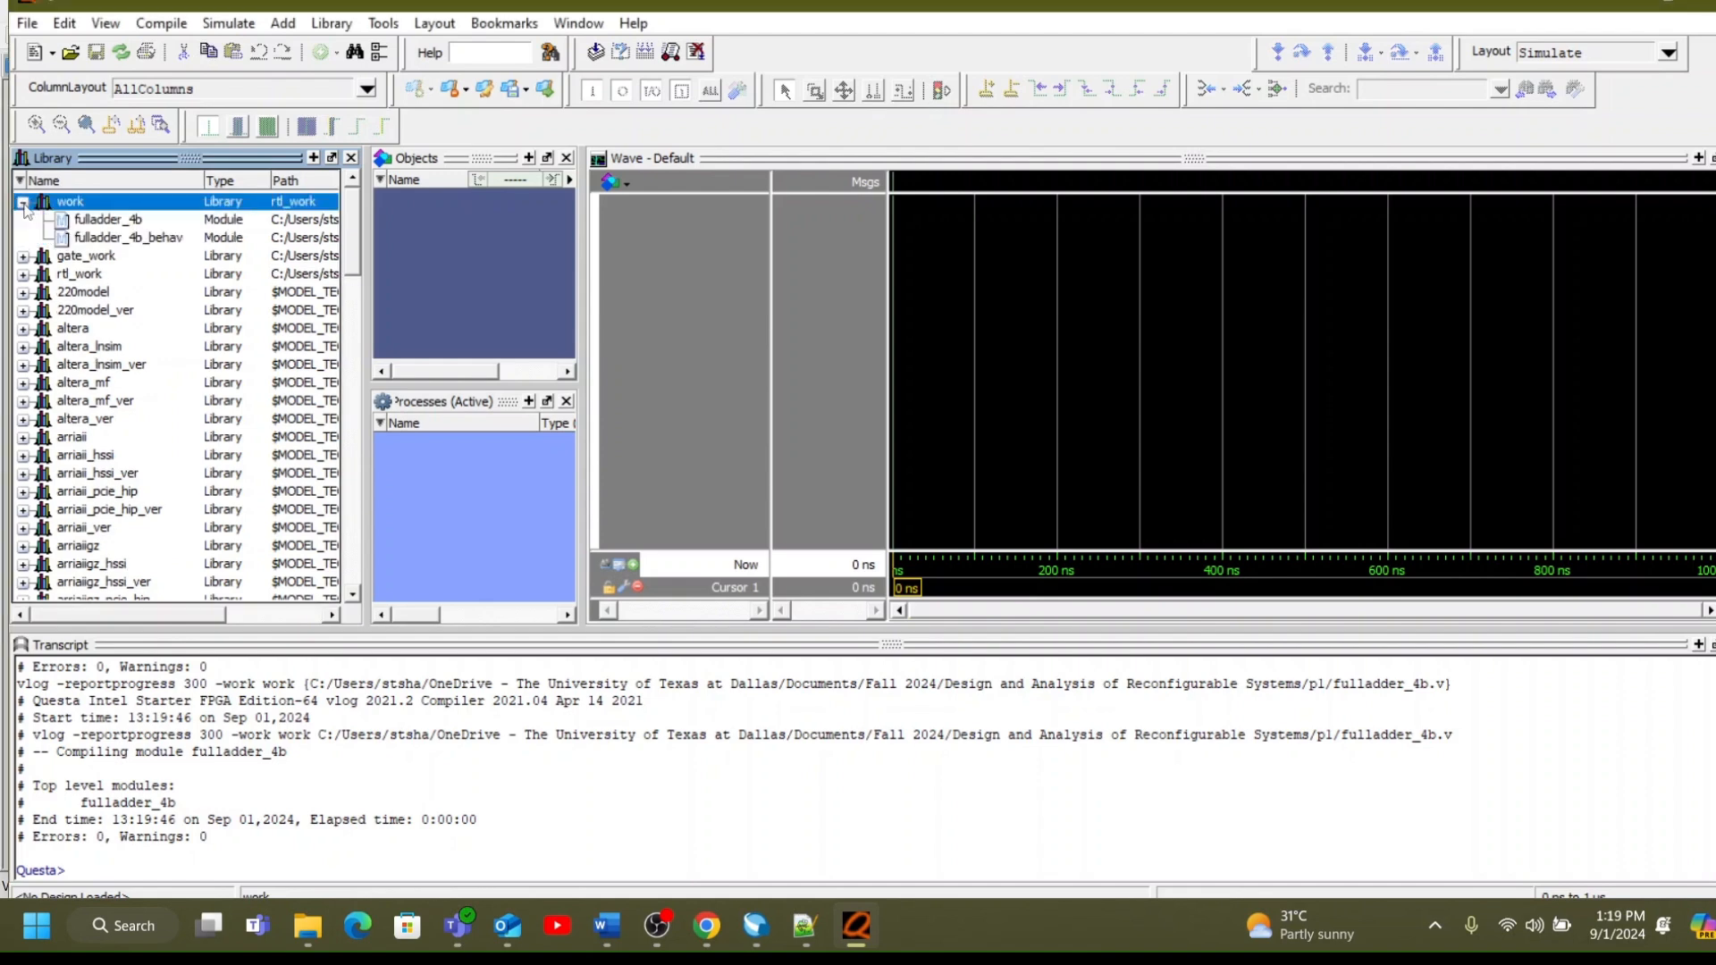
click(157, 220)
right_click(158, 220)
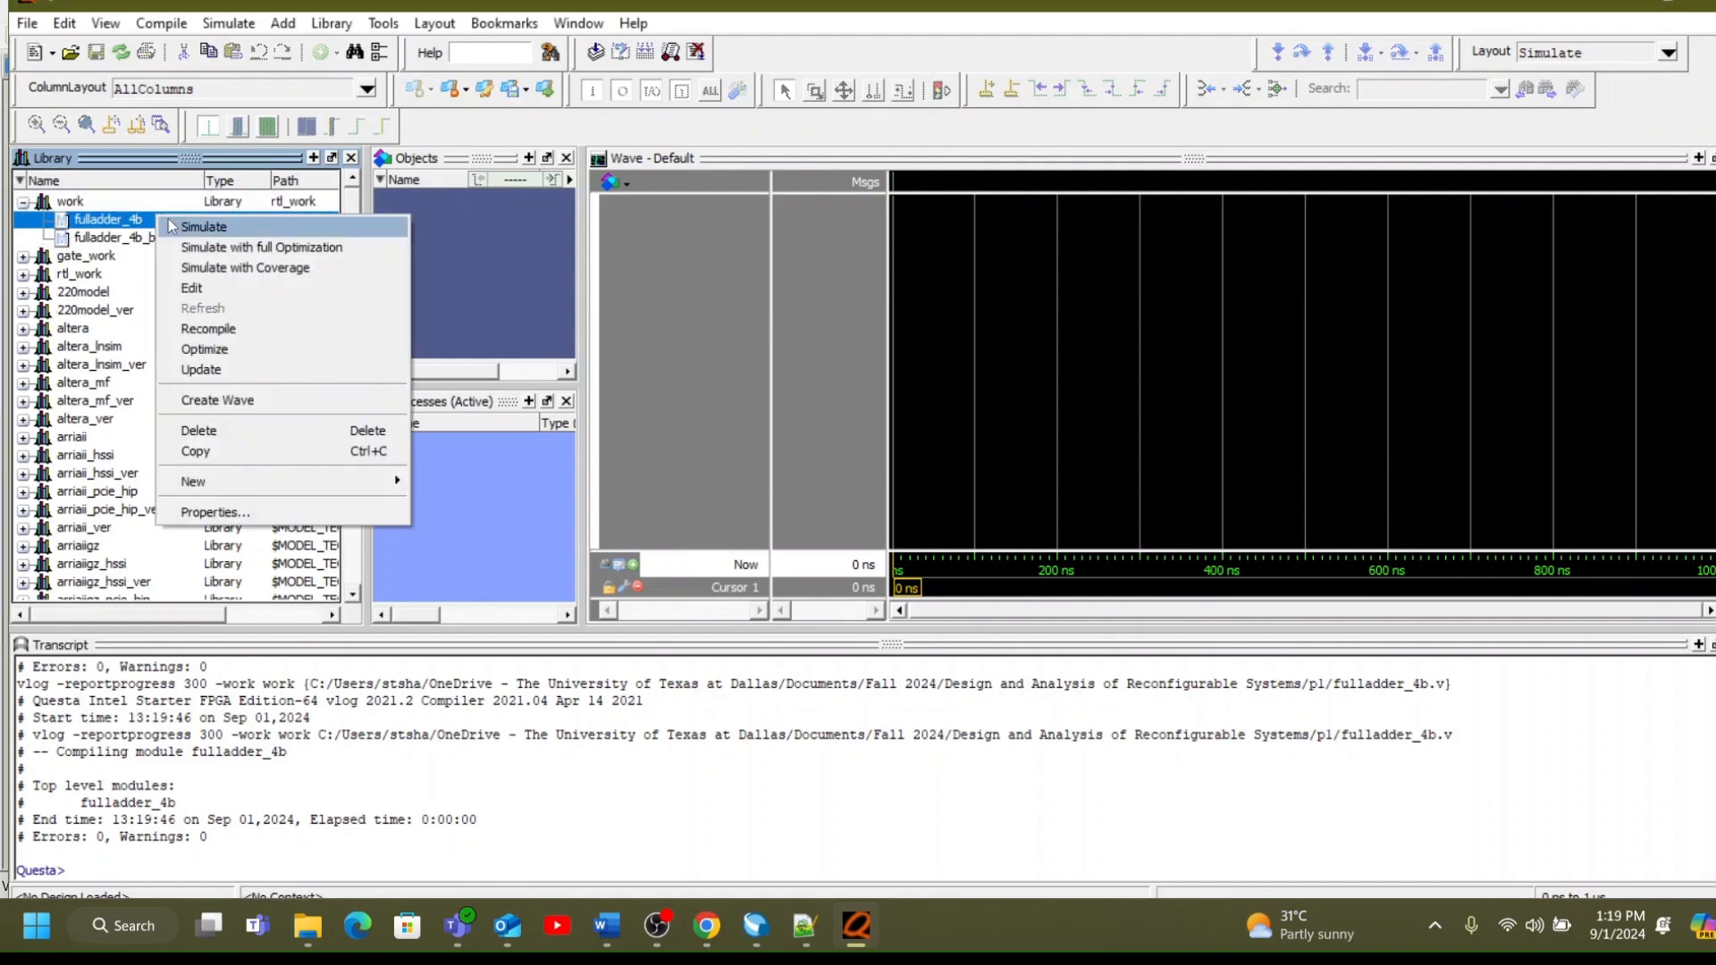
click(180, 227)
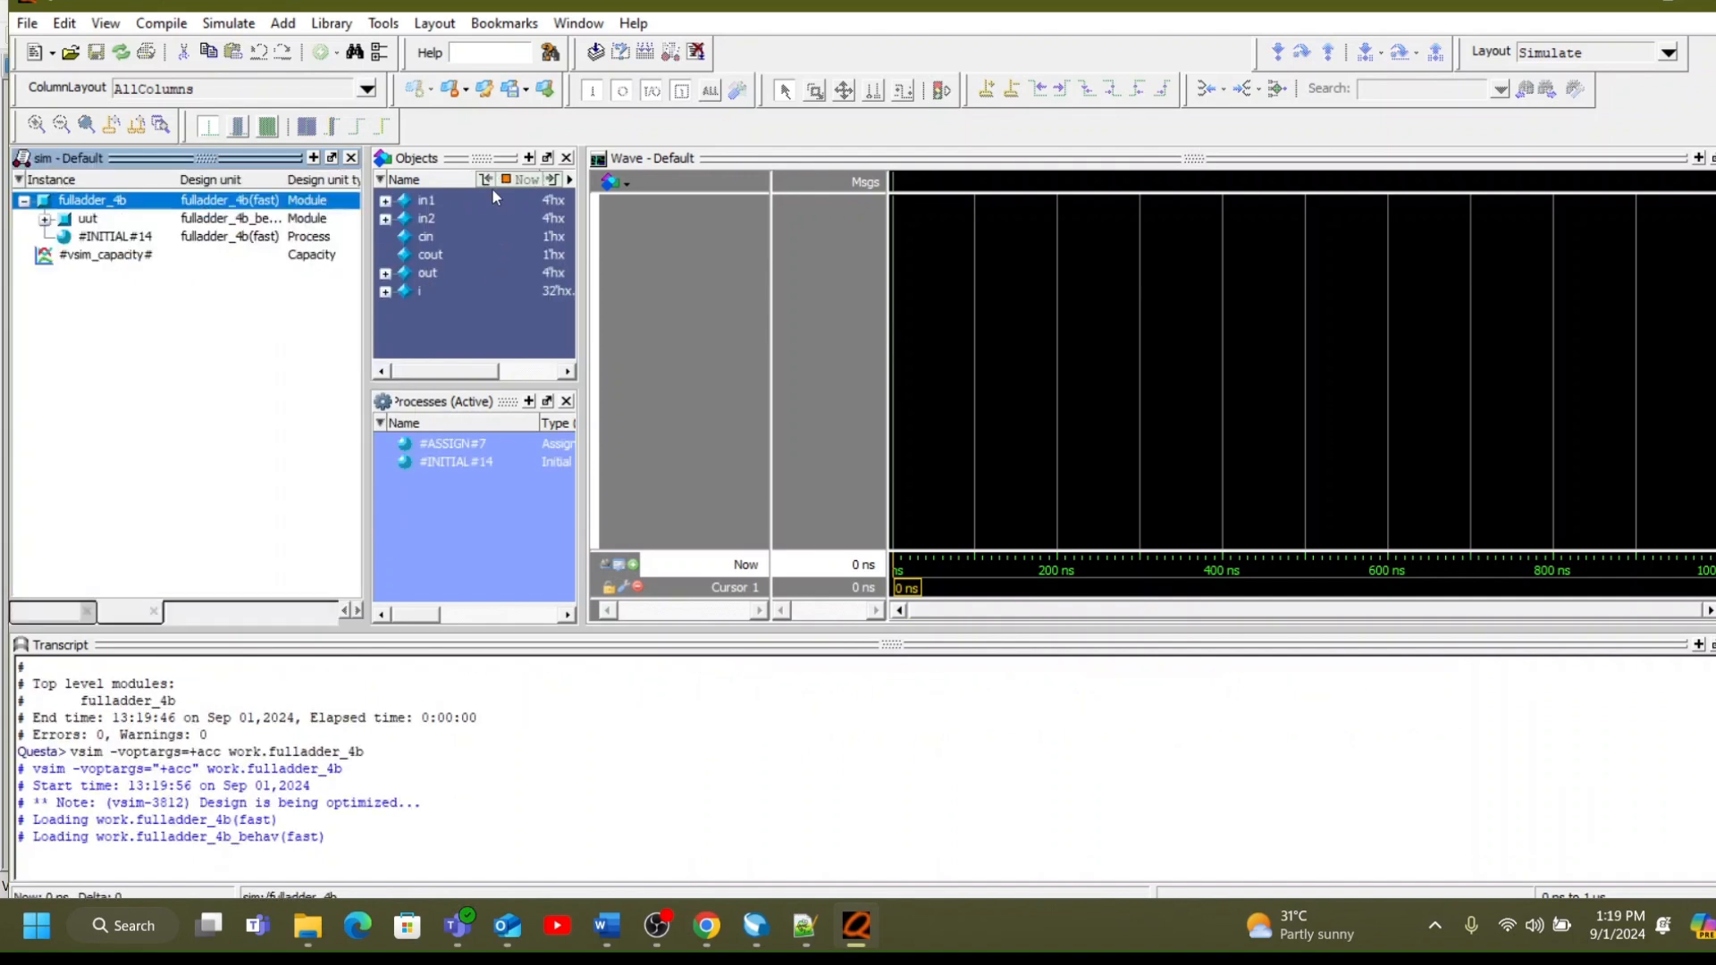
Add all fulladder_4b signals (in1, in2, cin, cout, out and i) to the waveform.
drag(474, 198, 480, 257)
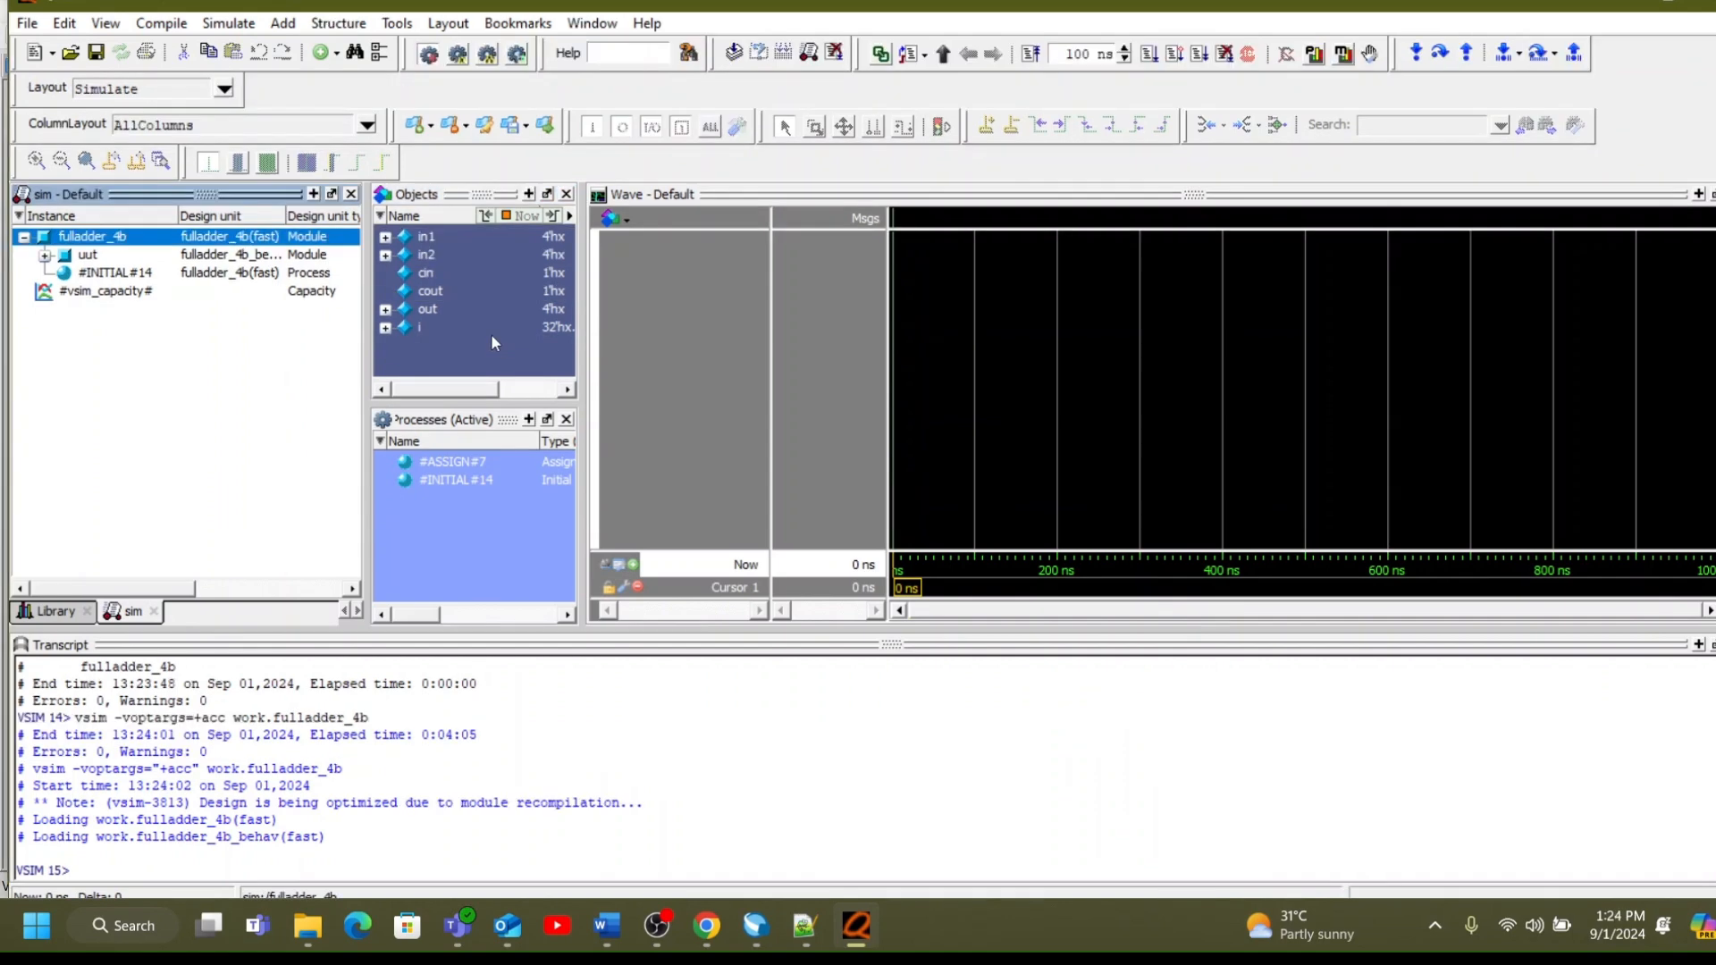
click(463, 236)
drag(461, 248, 641, 304)
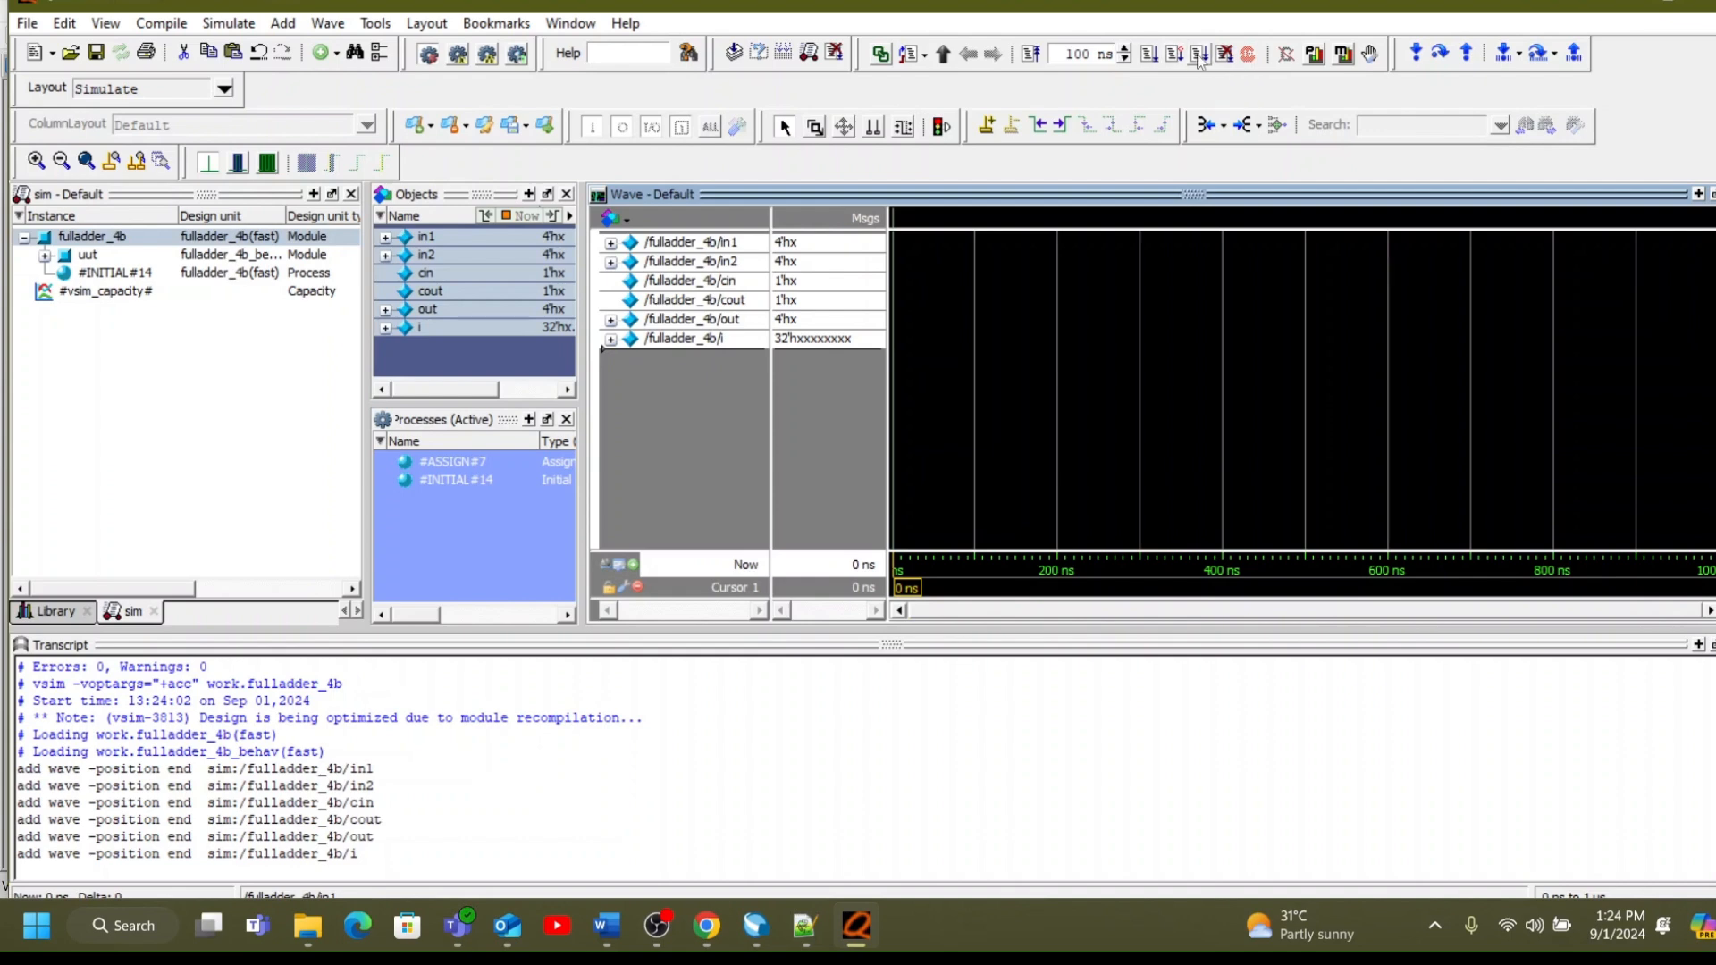
Run the simulation for 100 ns and expand the in1 and in2 buses into their individual bits in the waveform.
click(1144, 57)
click(921, 333)
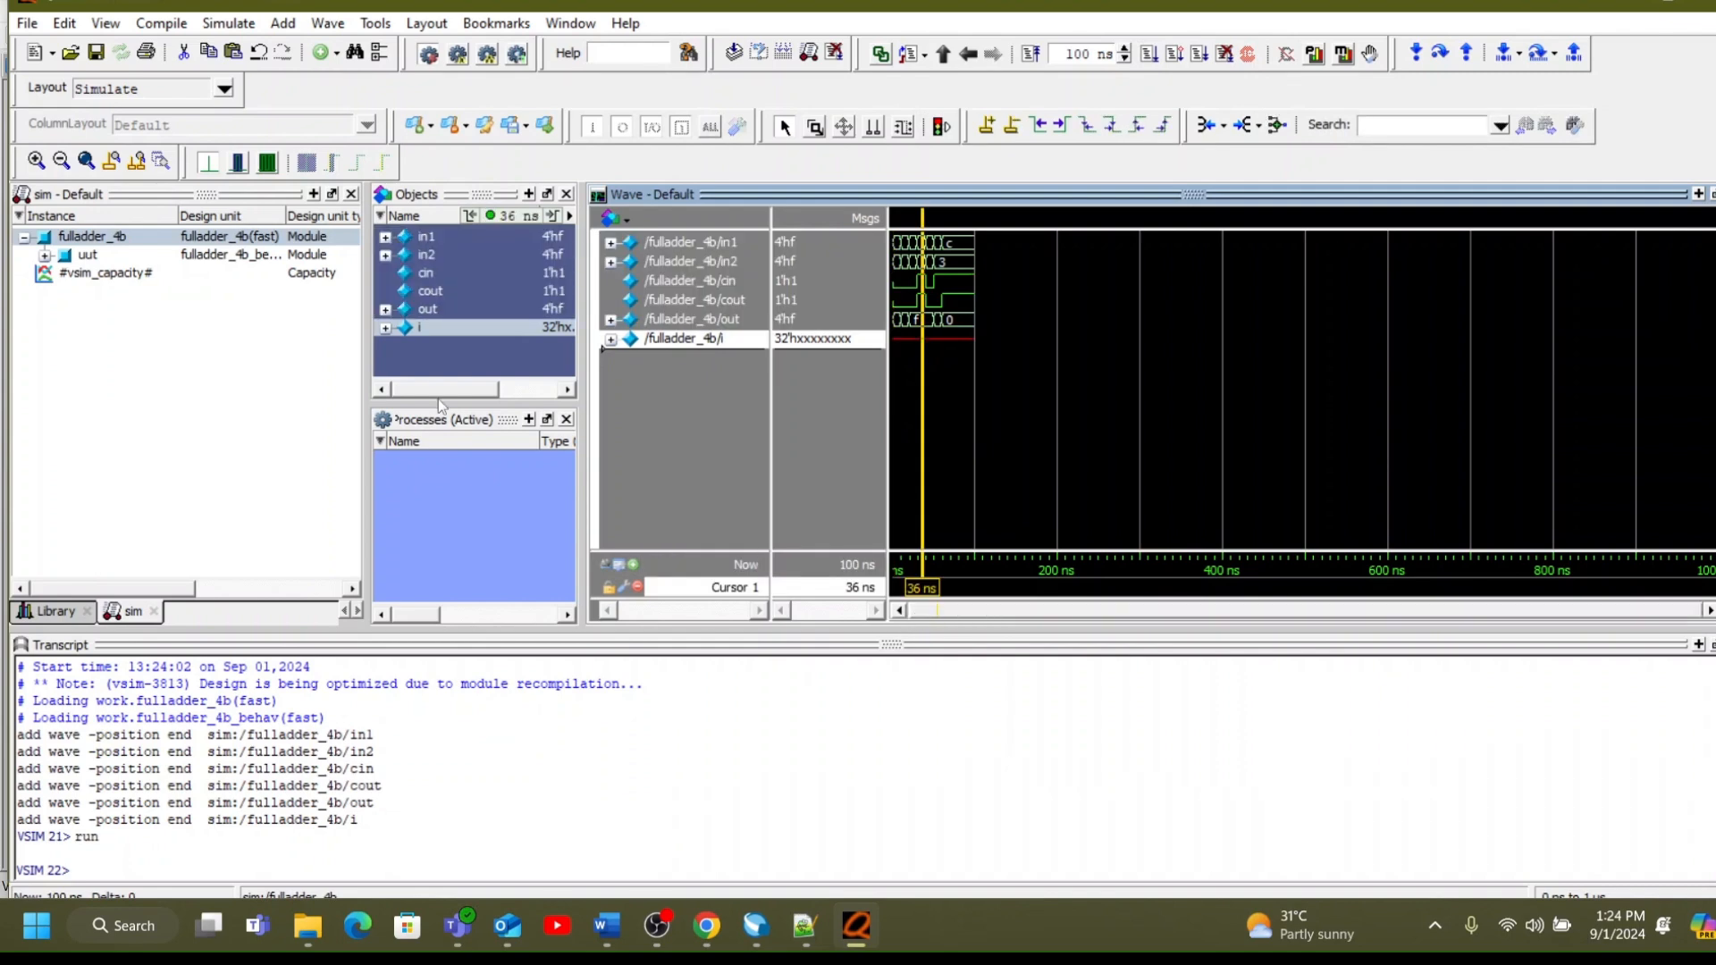
click(86, 161)
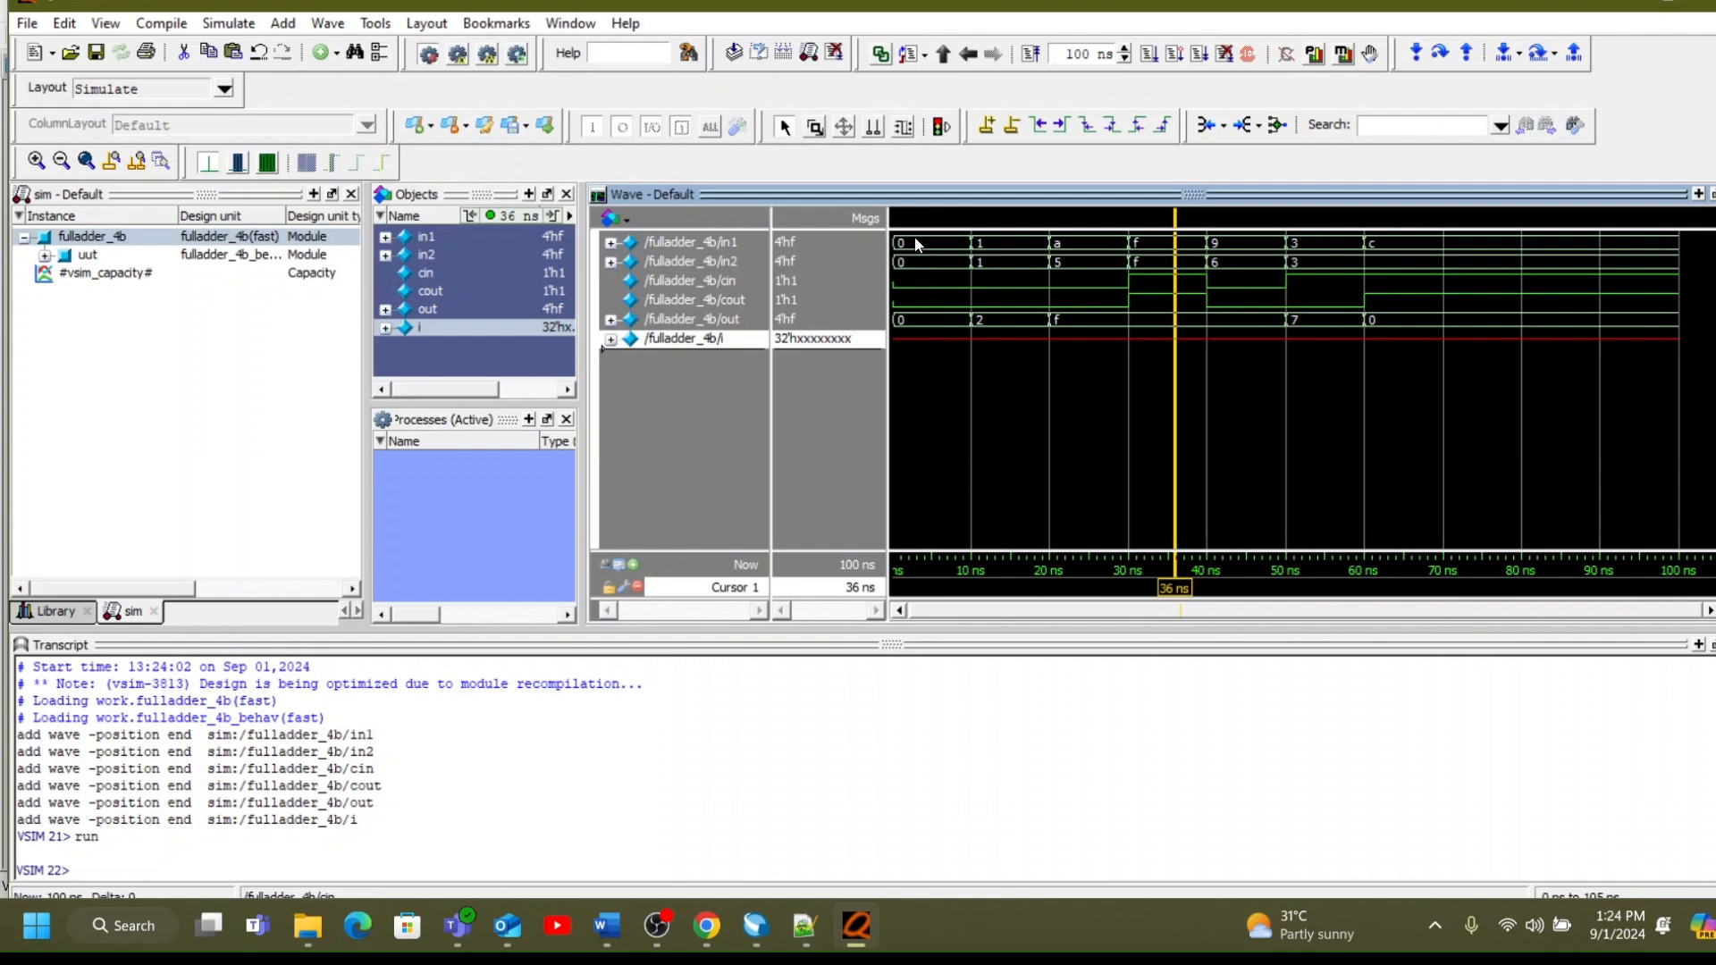
click(610, 242)
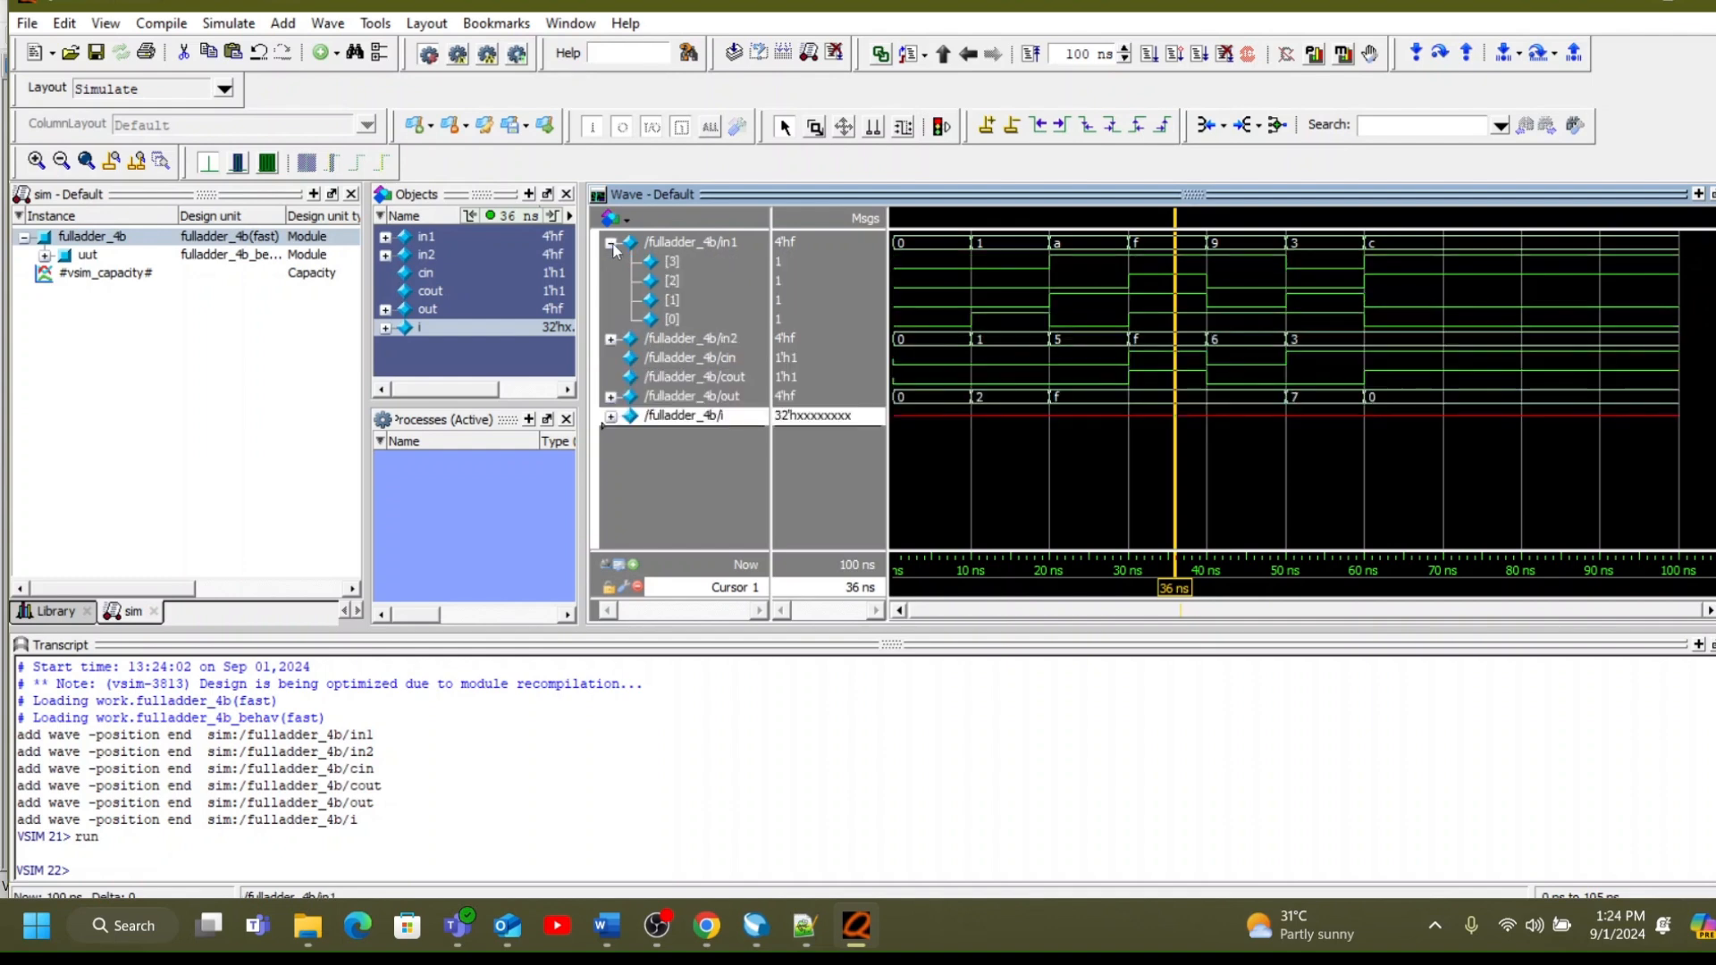
click(610, 339)
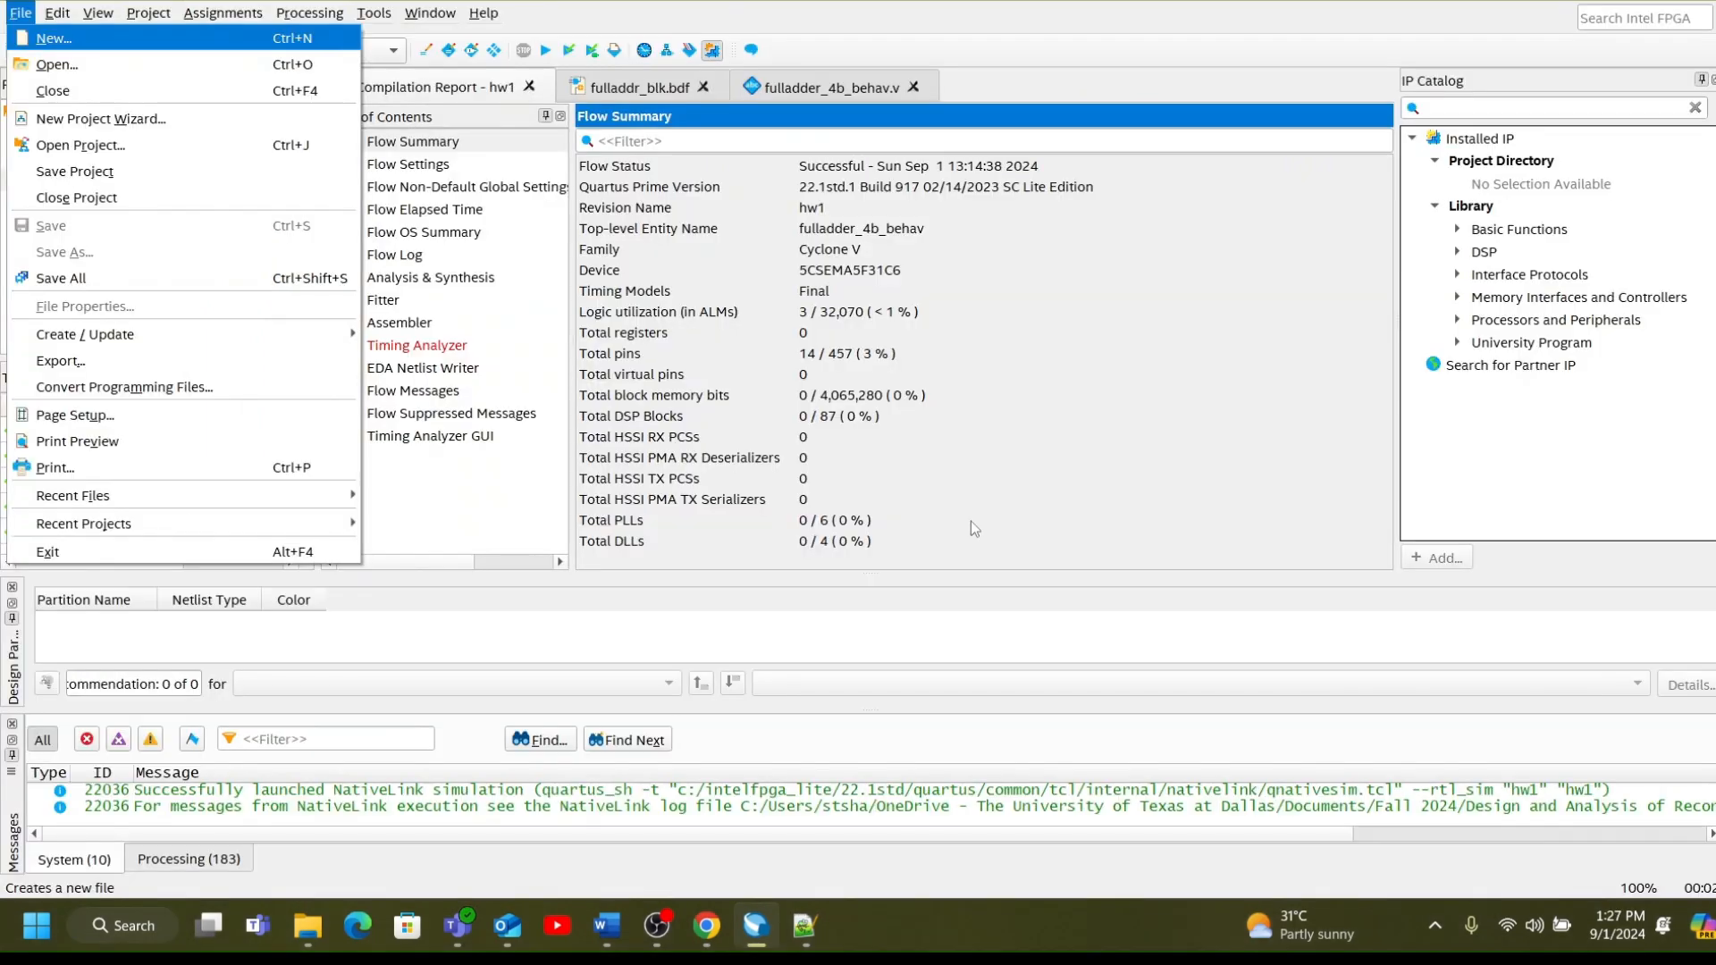
click(1144, 420)
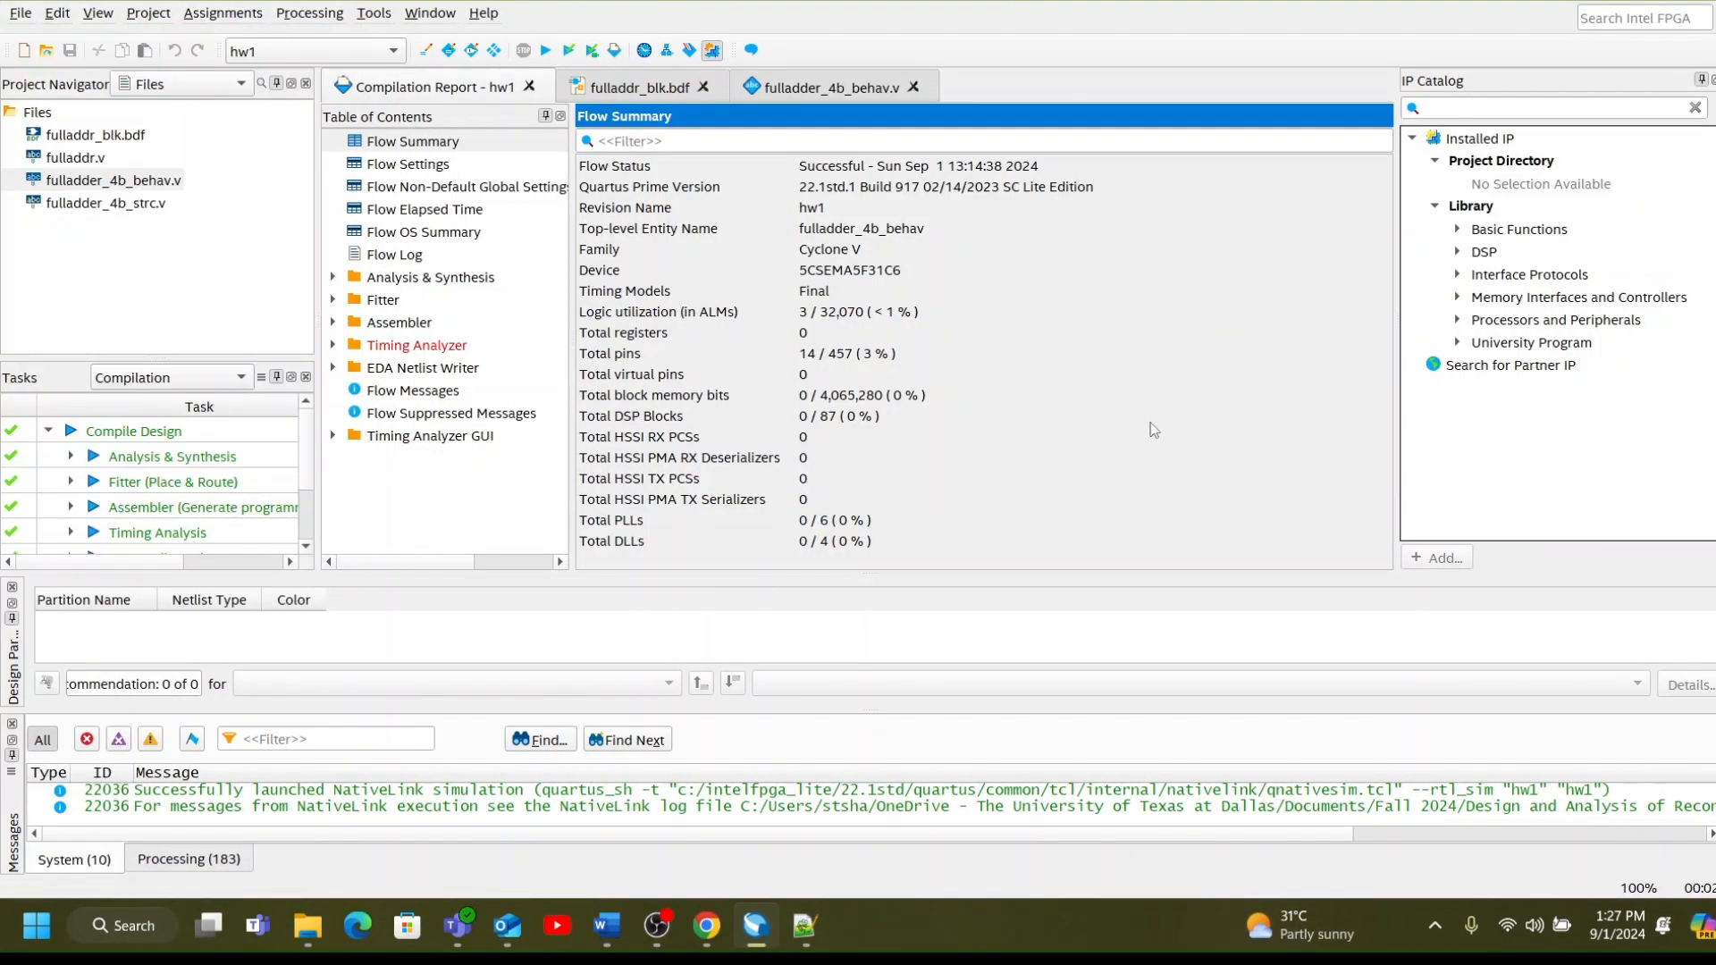